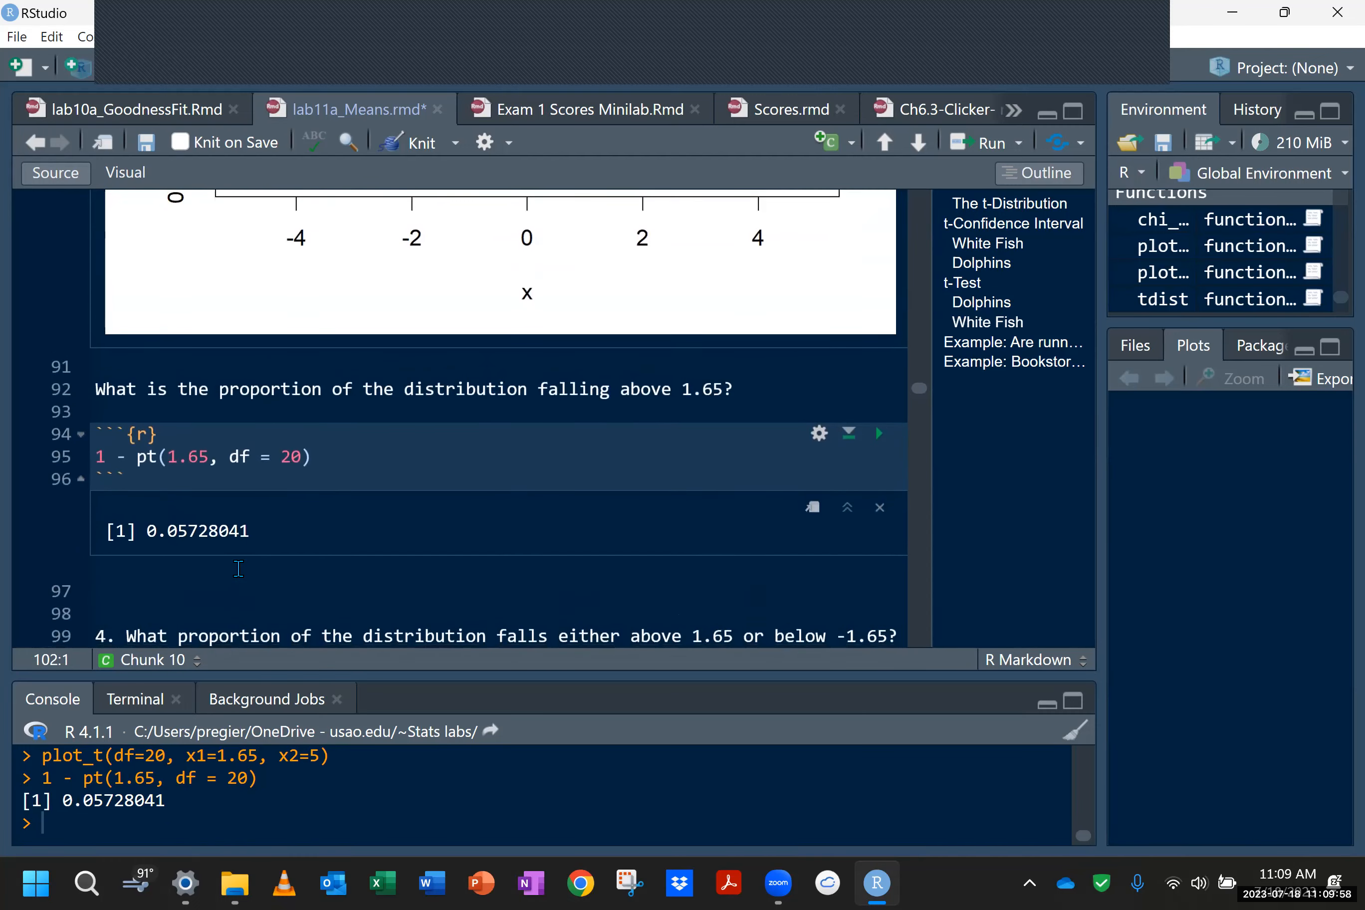
Step: Copy the expression 1 - pt(1.65, df = 20) from the earlier chunk into question 4's empty code chunk
{"action": "scroll", "coordinate": [239, 568], "scroll_direction": "down", "scroll_amount": 5}
{"action": "scroll", "coordinate": [239, 568], "scroll_direction": "down", "scroll_amount": 2}
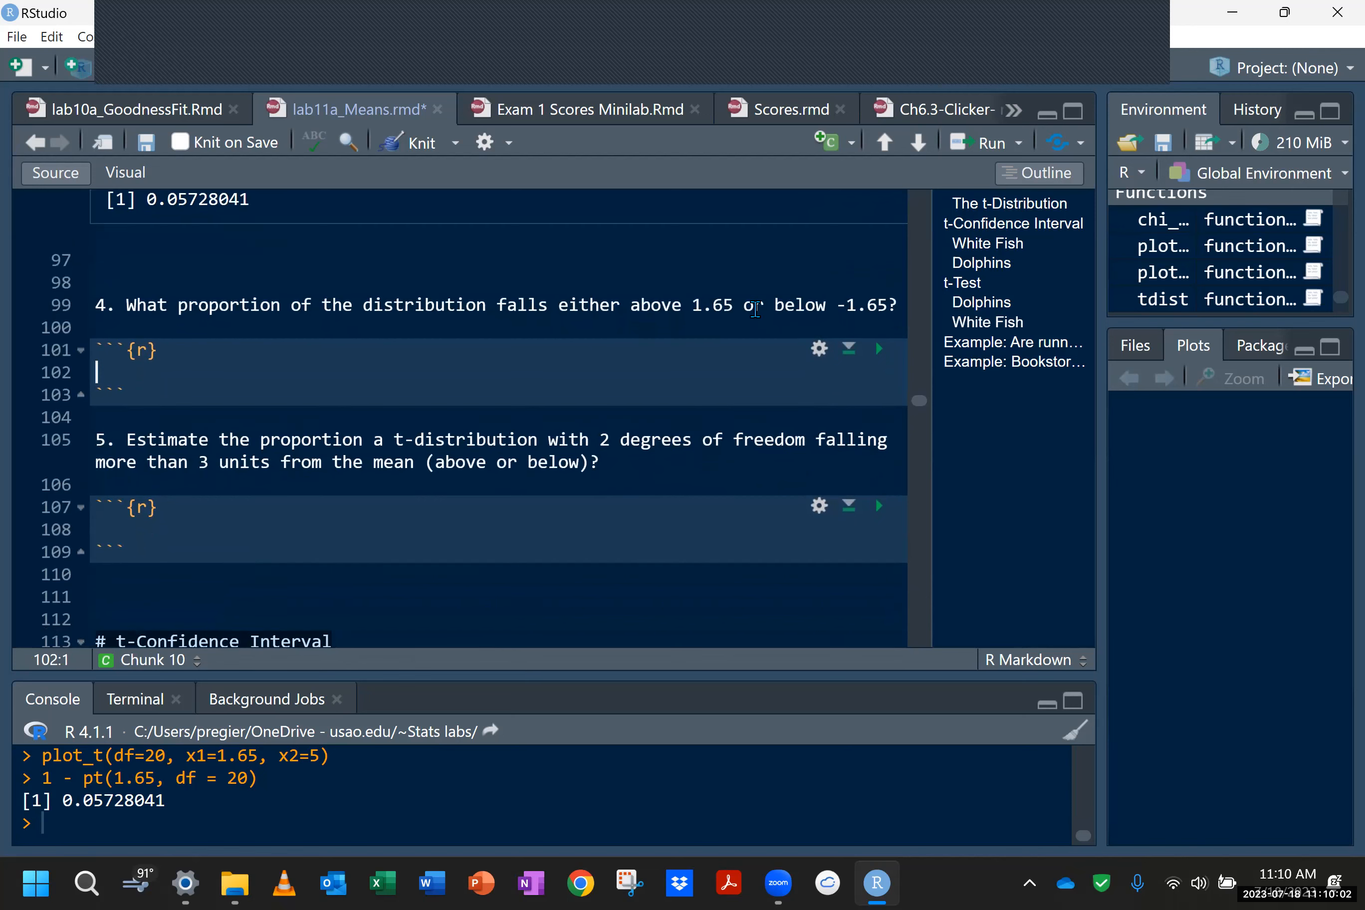
{"action": "scroll", "coordinate": [699, 327], "scroll_direction": "up", "scroll_amount": 7}
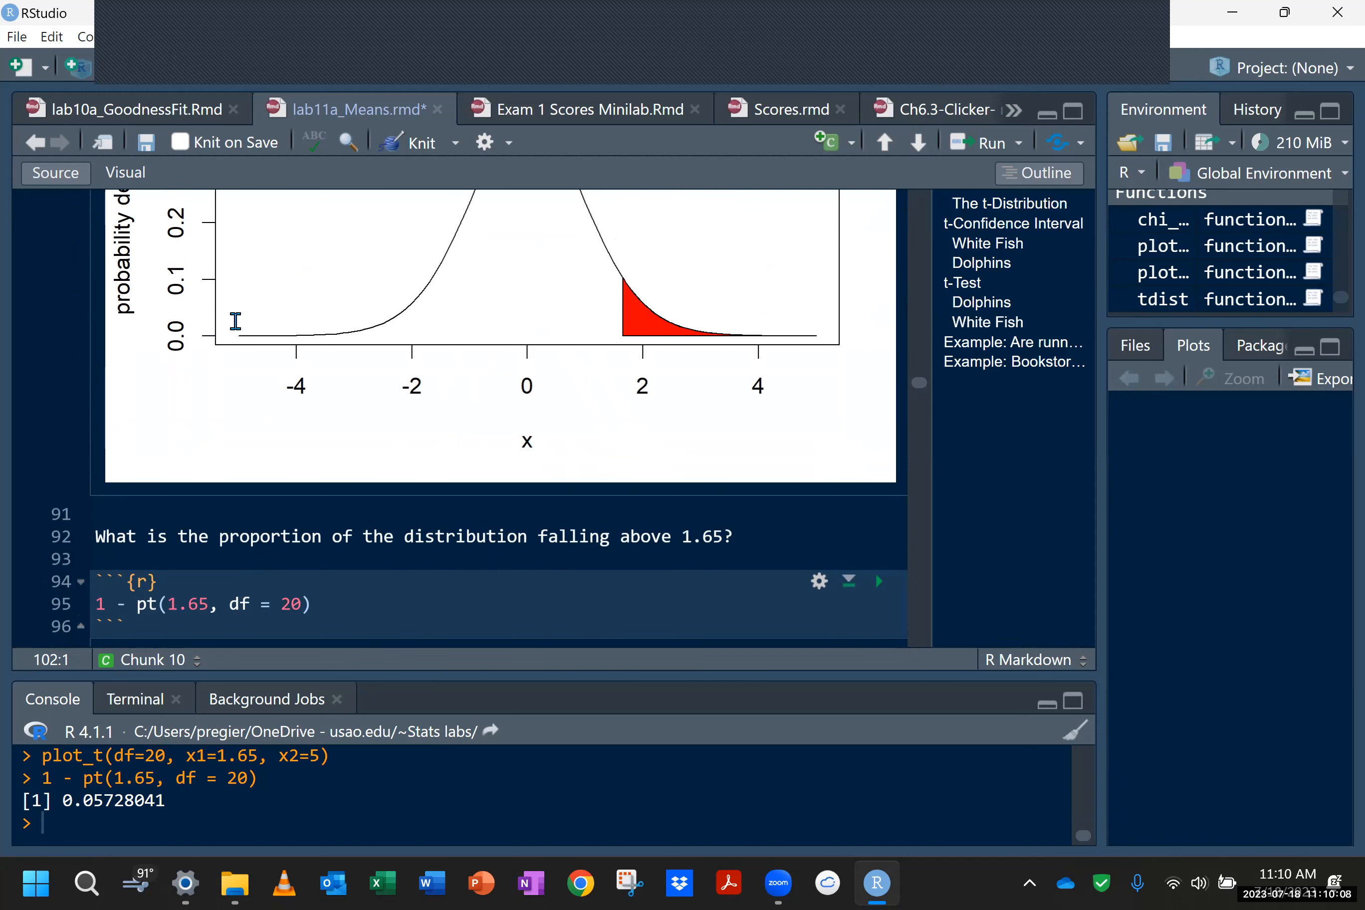
{"action": "scroll", "coordinate": [325, 338], "scroll_direction": "down", "scroll_amount": 3}
{"action": "left_click_drag", "start_coordinate": [322, 411], "coordinate": [96, 417]}
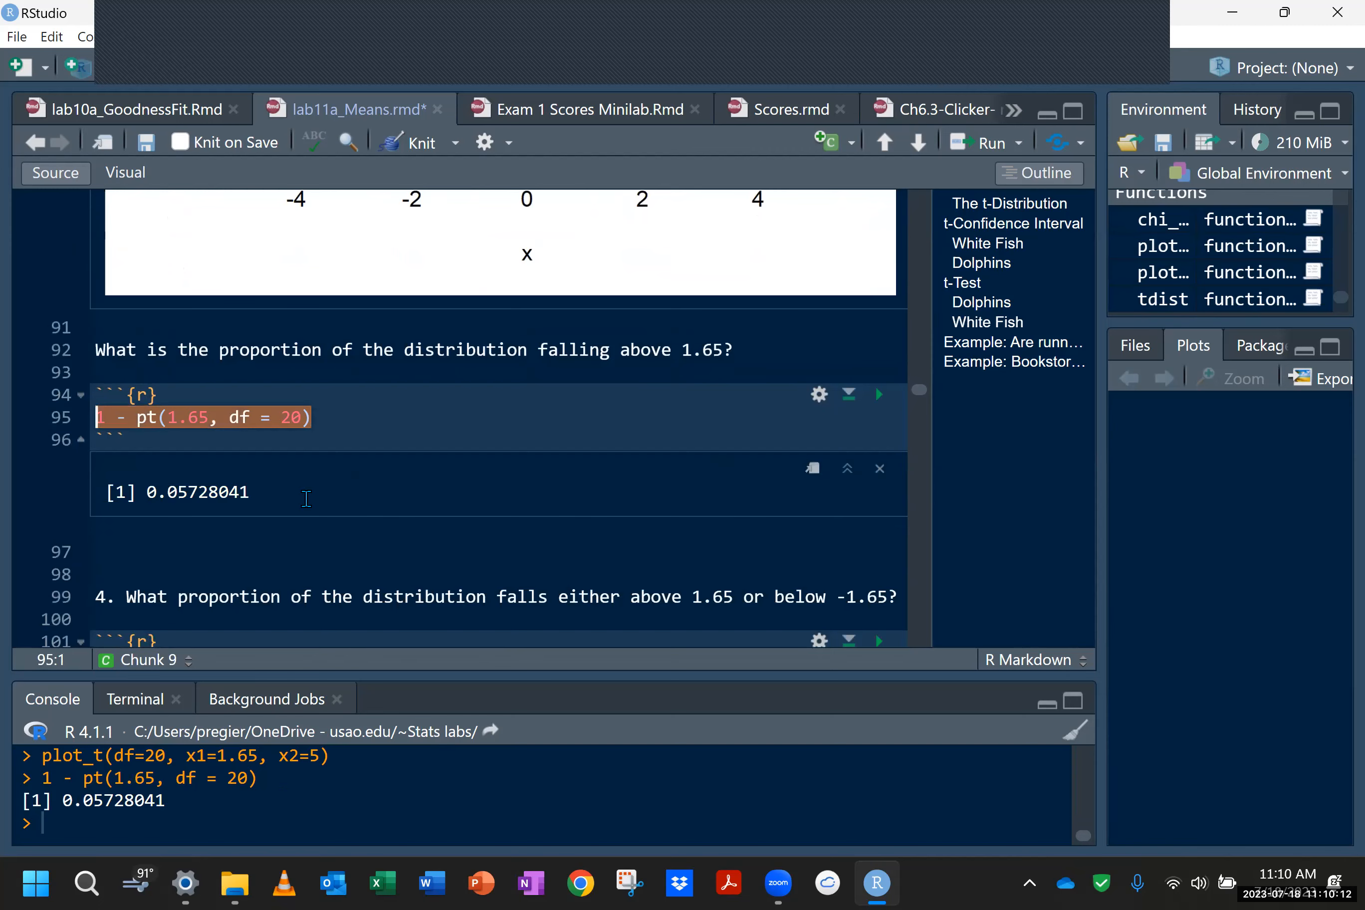
{"action": "key", "text": "ctrl+c"}
{"action": "scroll", "coordinate": [264, 493], "scroll_direction": "down", "scroll_amount": 3}
{"action": "left_click", "coordinate": [236, 487]}
{"action": "key", "text": "ctrl+v"}
Step: Enclose question 4's expression in parentheses, multiply it by 2 as (1 - pt(1.65, df = 20))*2, and run the chunk
{"action": "scroll", "coordinate": [236, 487], "scroll_direction": "up", "scroll_amount": 5}
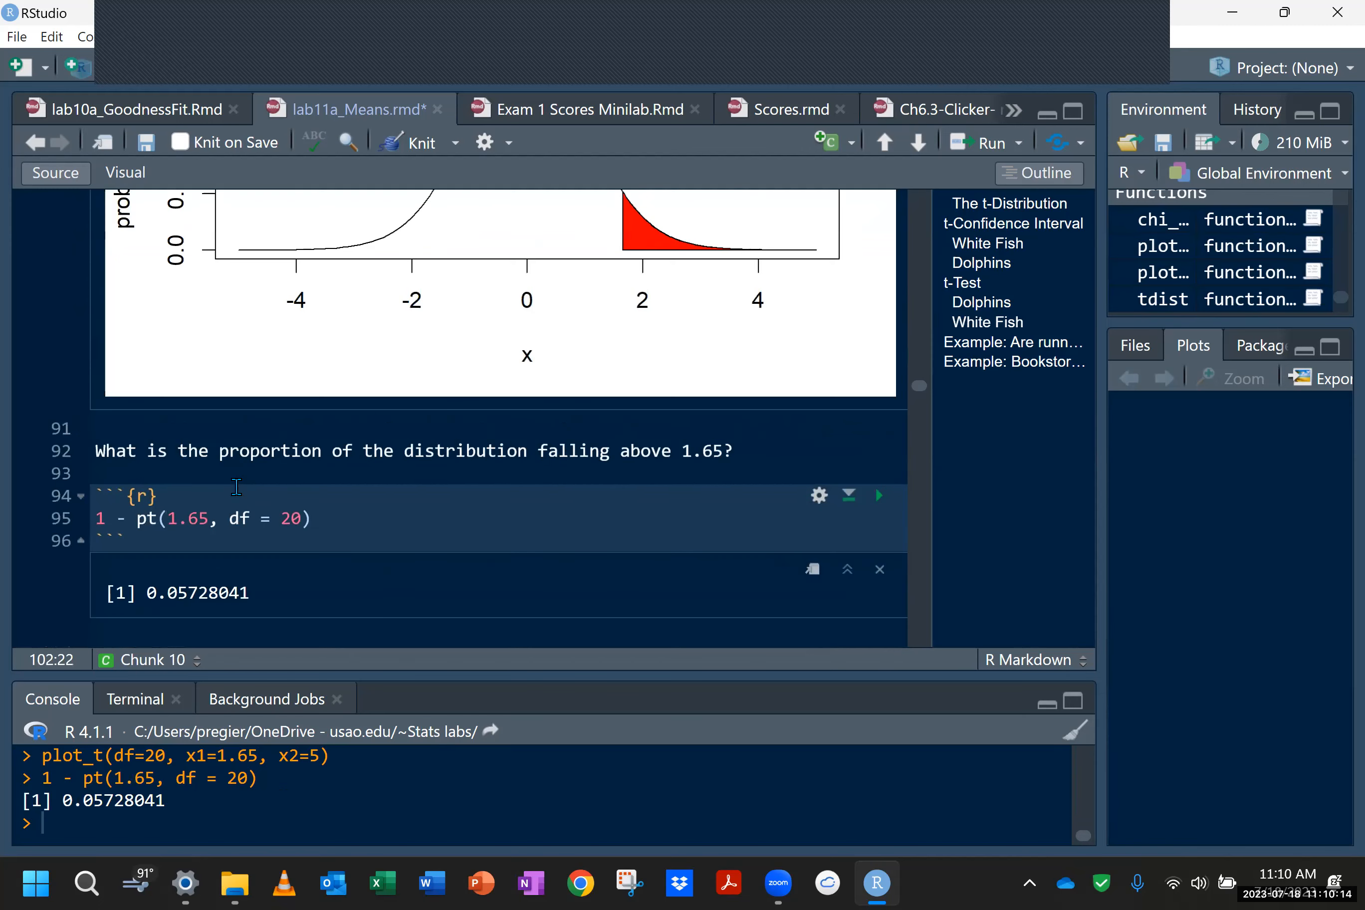
{"action": "scroll", "coordinate": [236, 487], "scroll_direction": "up", "scroll_amount": 2}
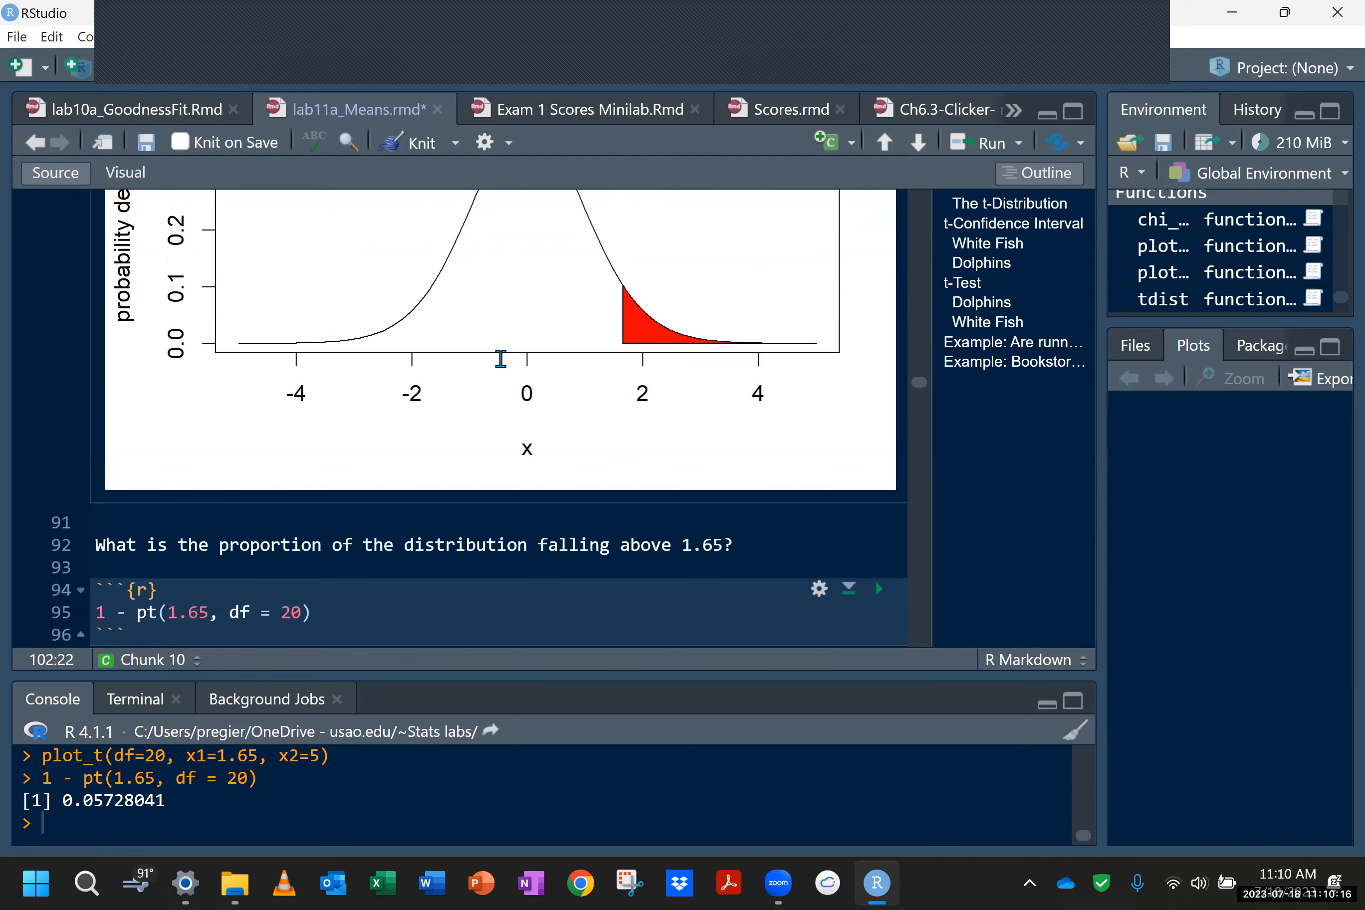
{"action": "scroll", "coordinate": [500, 358], "scroll_direction": "down", "scroll_amount": 8}
{"action": "type", "text": ")*2"}
{"action": "key", "text": "Down"}
{"action": "key", "text": "Down"}
{"action": "key", "text": "Up"}
{"action": "key", "text": "Up"}
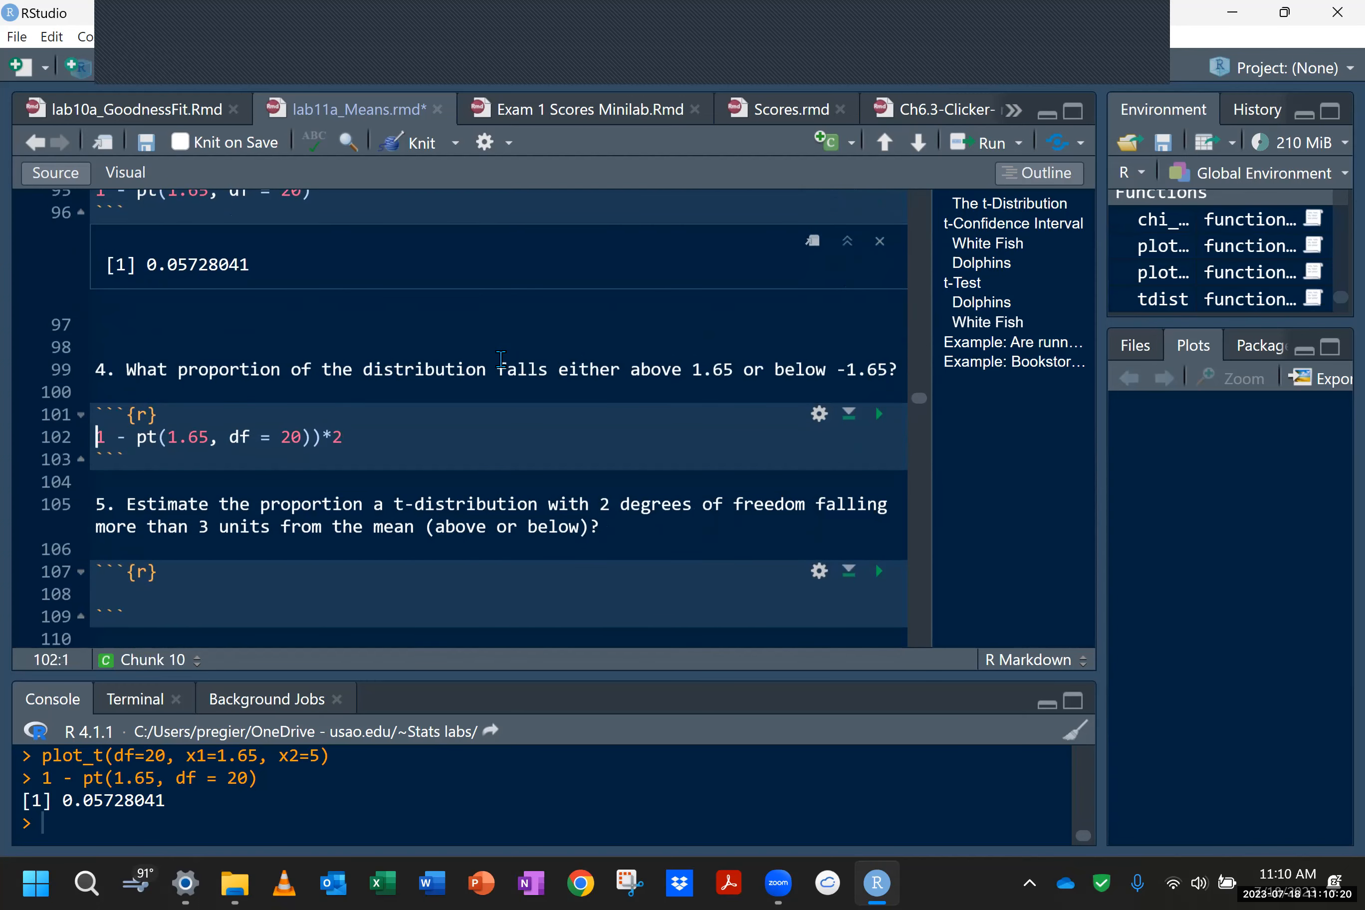
{"action": "type", "text": "("}
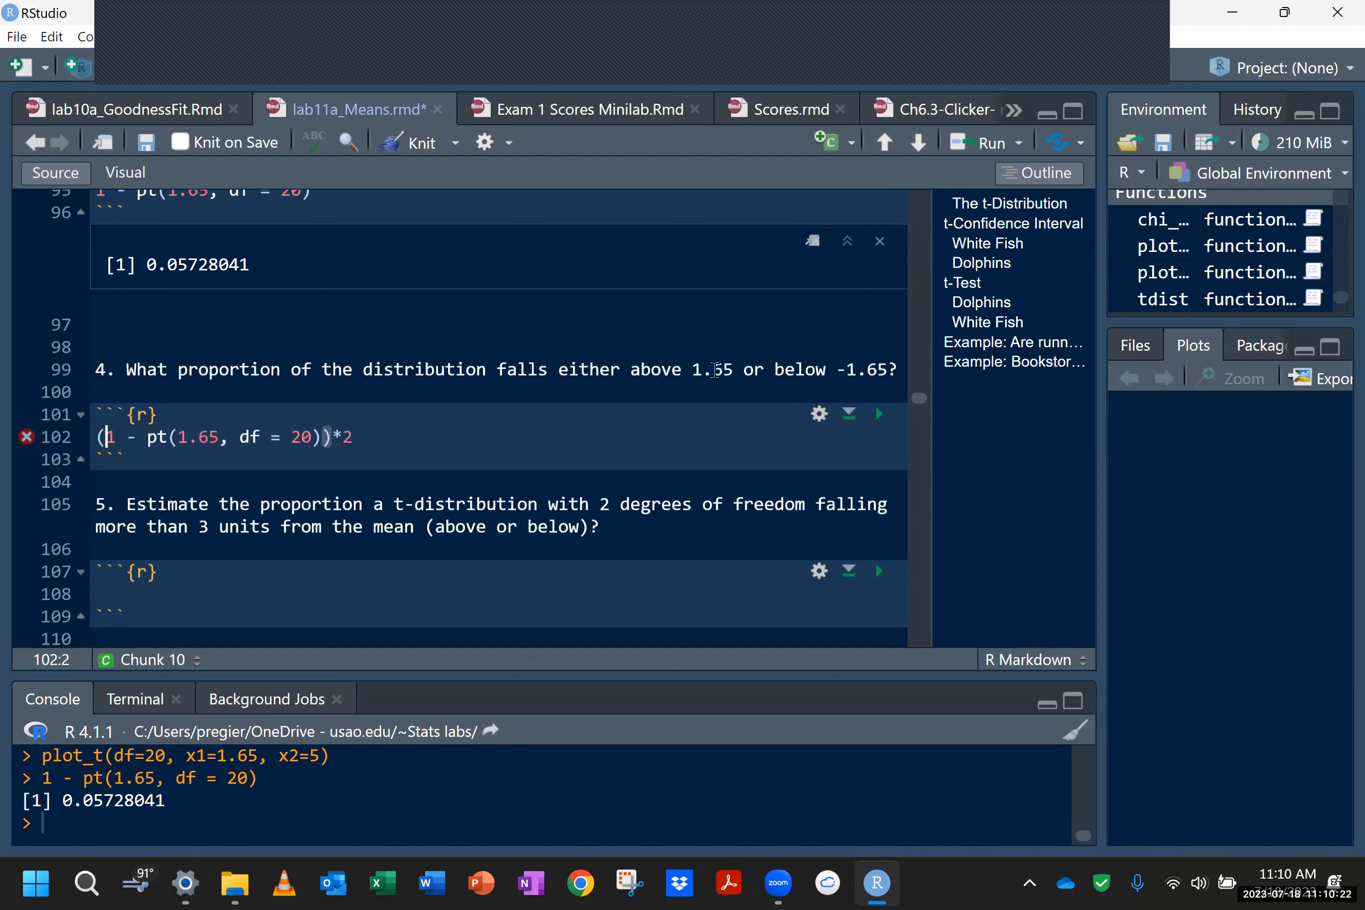
{"action": "left_click", "coordinate": [879, 414]}
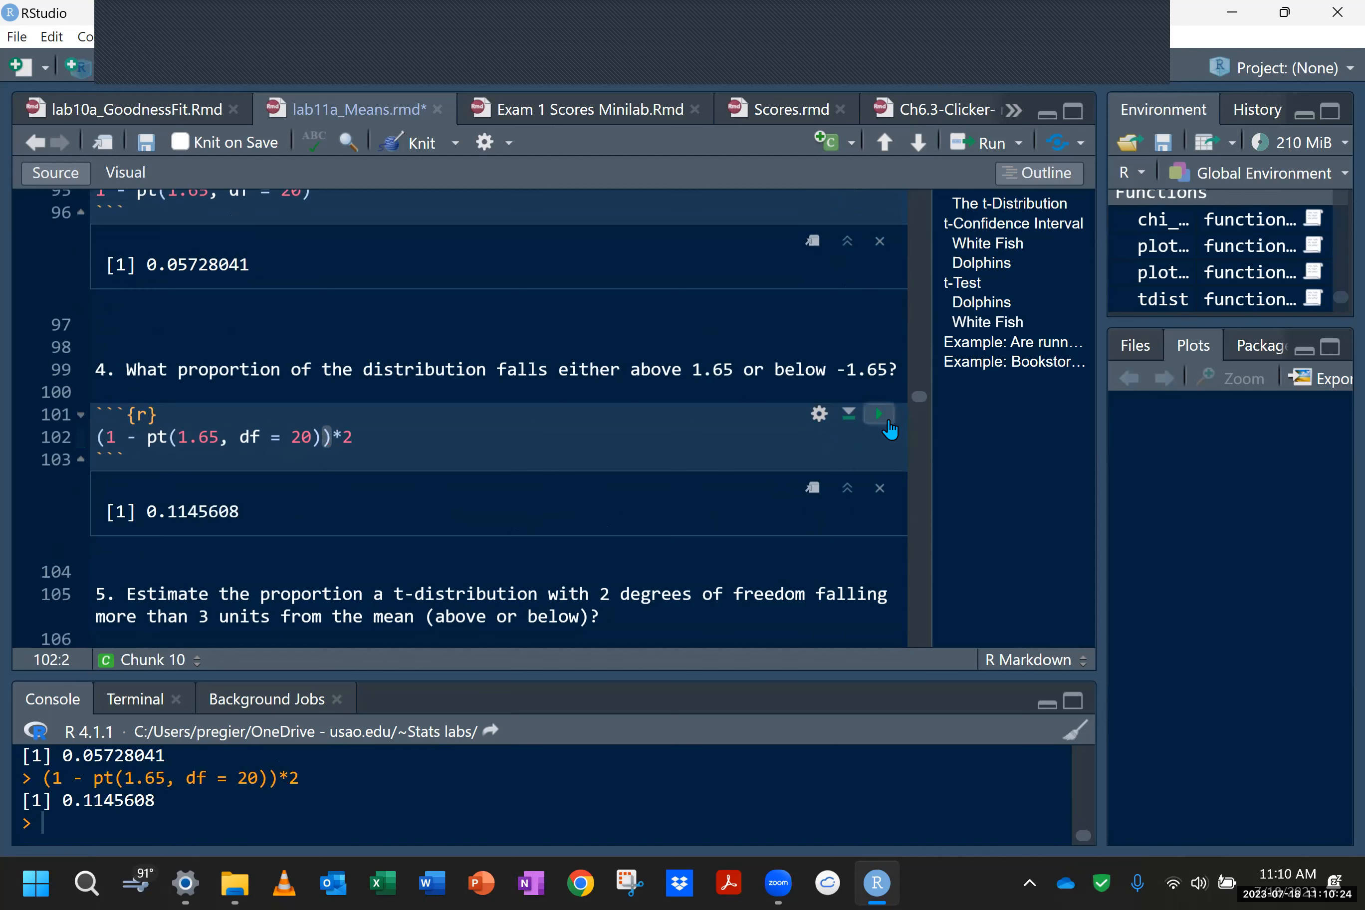
Step: Examine the shaded plot, question 5 and the opening text of the t-Confidence Interval section
{"action": "scroll", "coordinate": [295, 458], "scroll_direction": "up", "scroll_amount": 5}
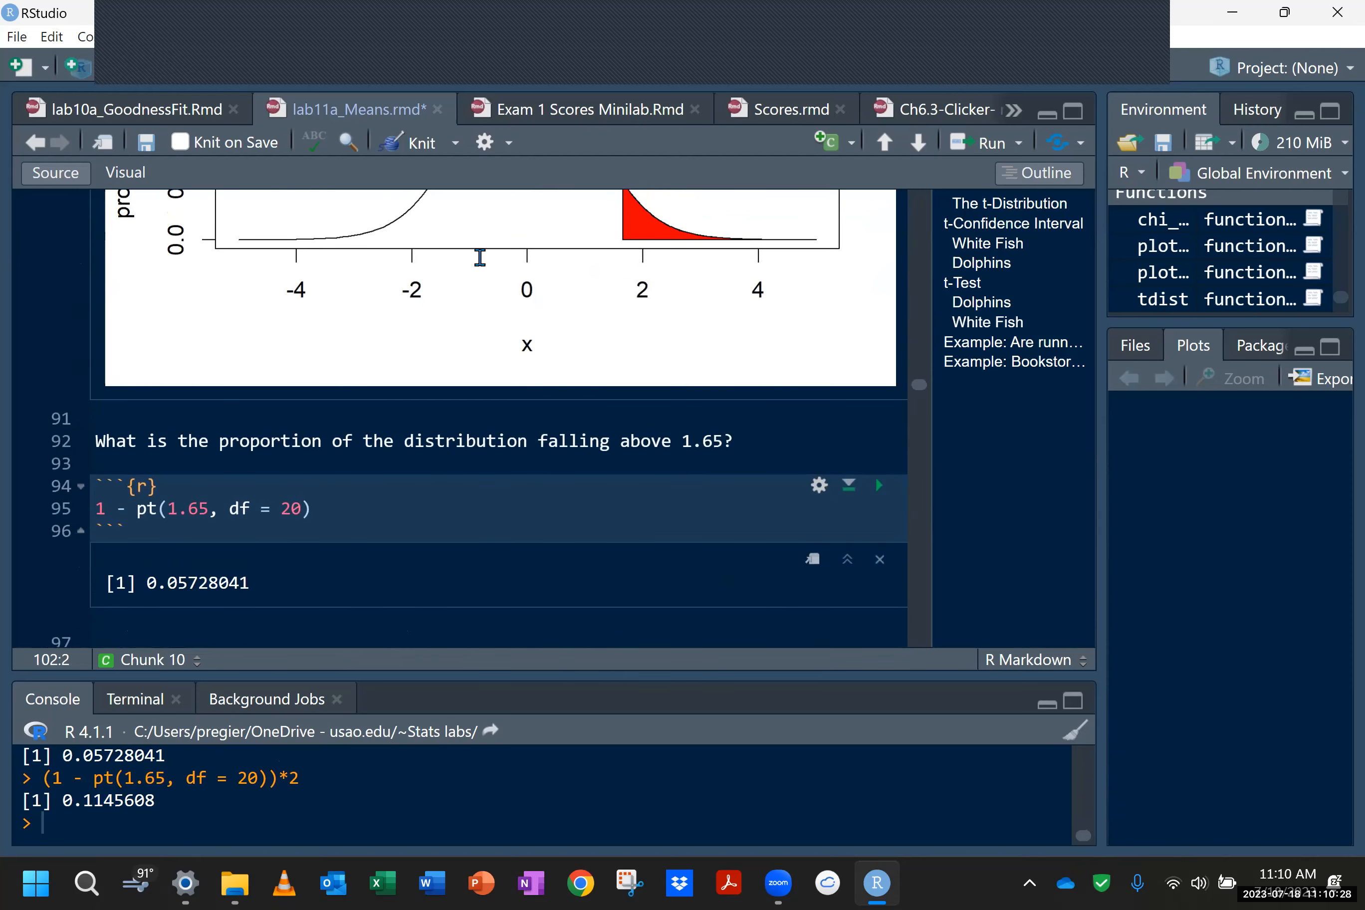
{"action": "scroll", "coordinate": [457, 461], "scroll_direction": "down", "scroll_amount": 5}
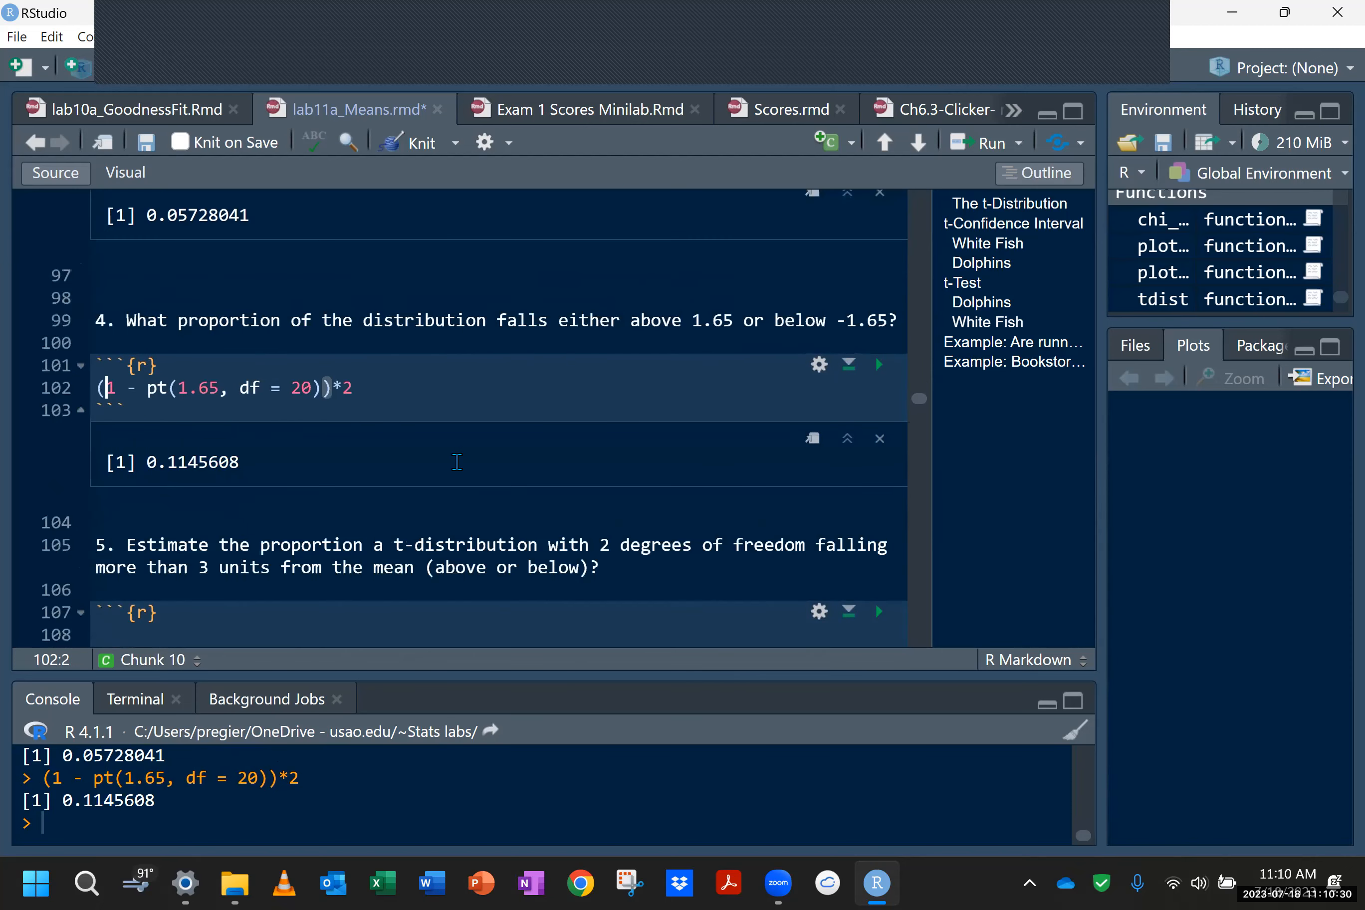
{"action": "scroll", "coordinate": [456, 461], "scroll_direction": "down", "scroll_amount": 3}
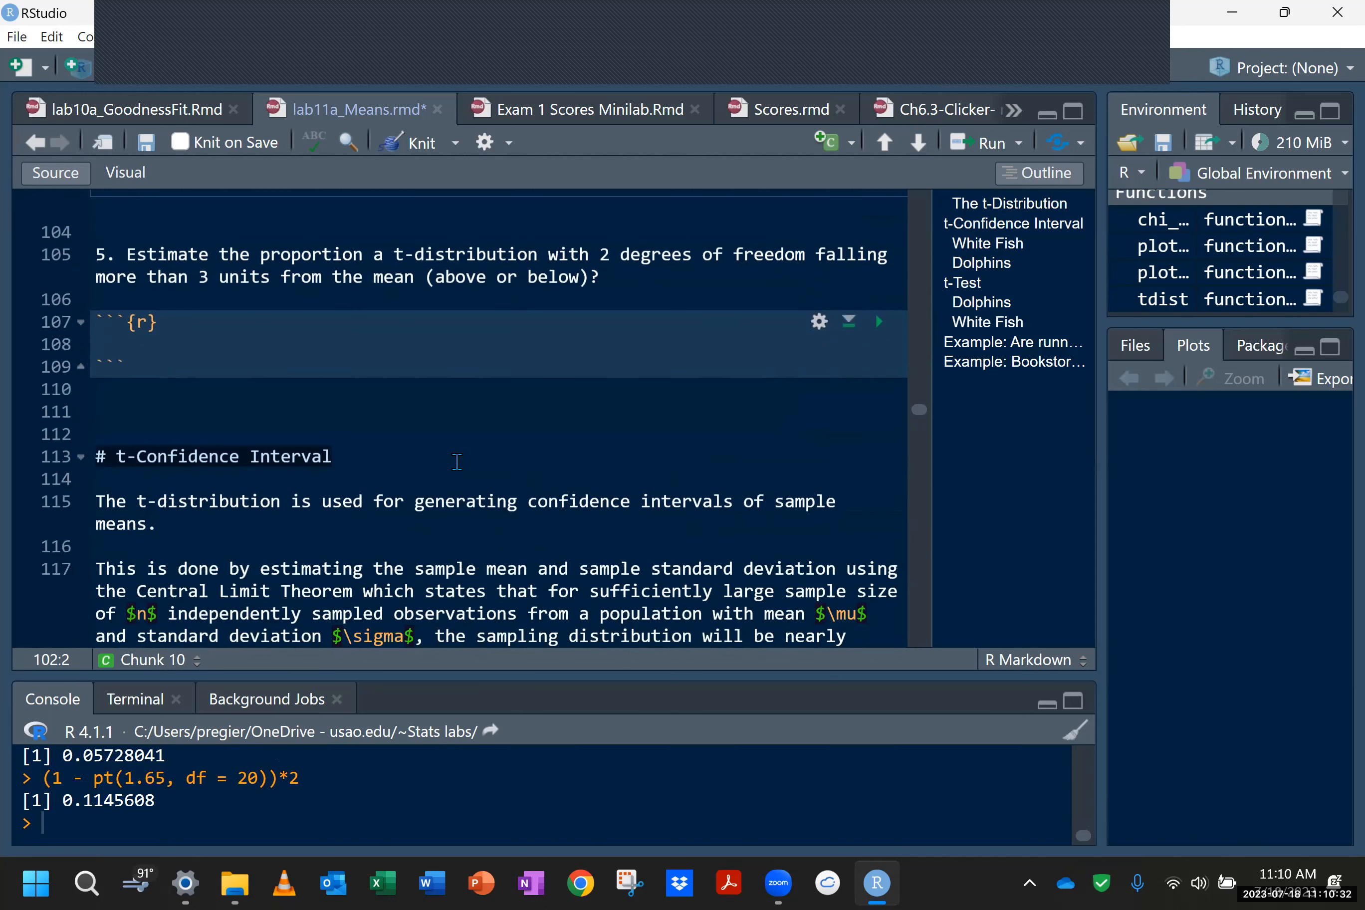
{"action": "left_click", "coordinate": [394, 329]}
{"action": "scroll", "coordinate": [378, 338], "scroll_direction": "down", "scroll_amount": 2}
{"action": "scroll", "coordinate": [378, 338], "scroll_direction": "up", "scroll_amount": 1}
{"action": "left_click", "coordinate": [378, 337]}
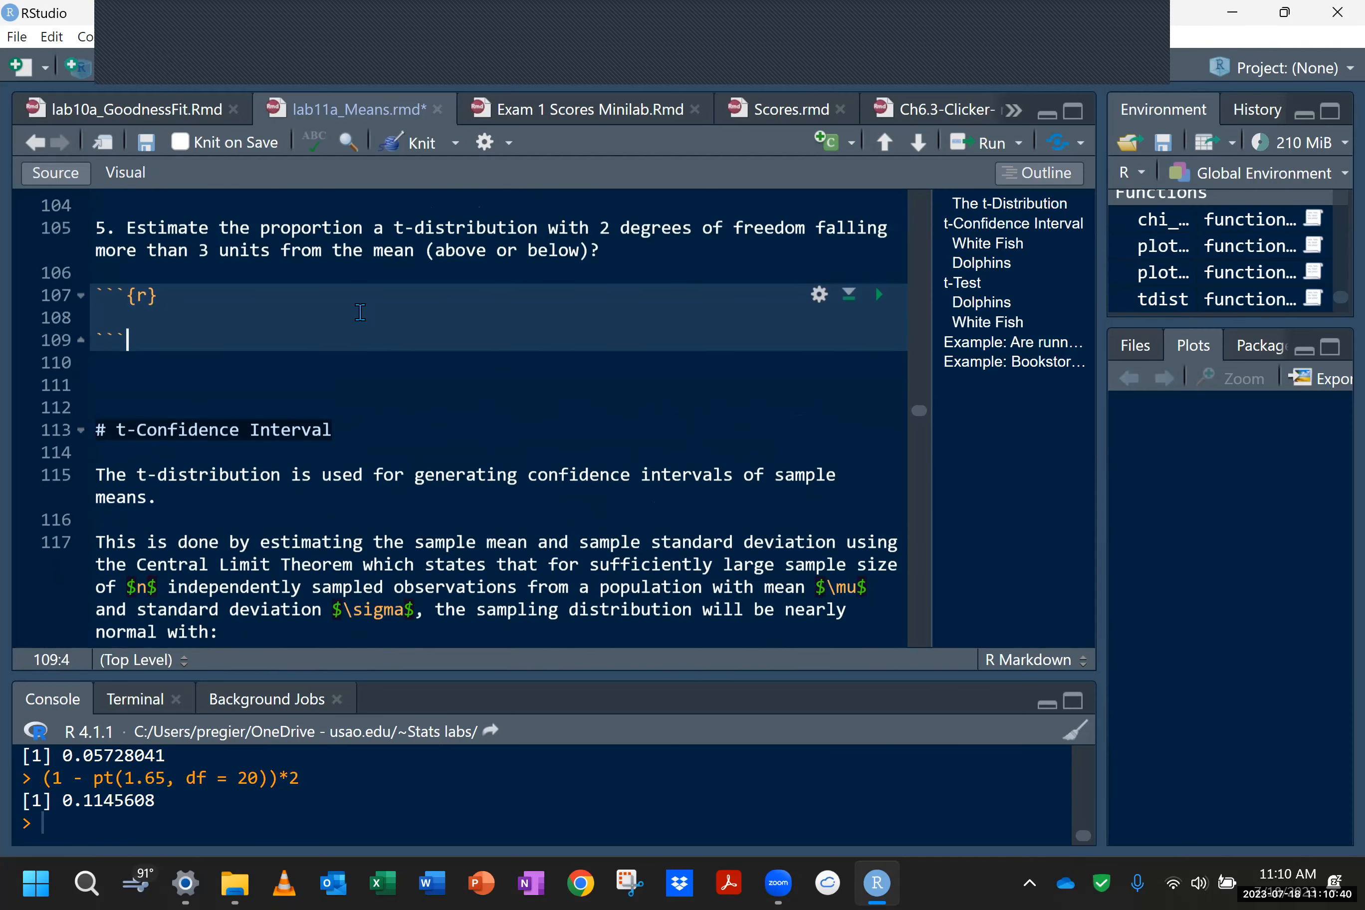
{"action": "scroll", "coordinate": [360, 312], "scroll_direction": "down", "scroll_amount": 3}
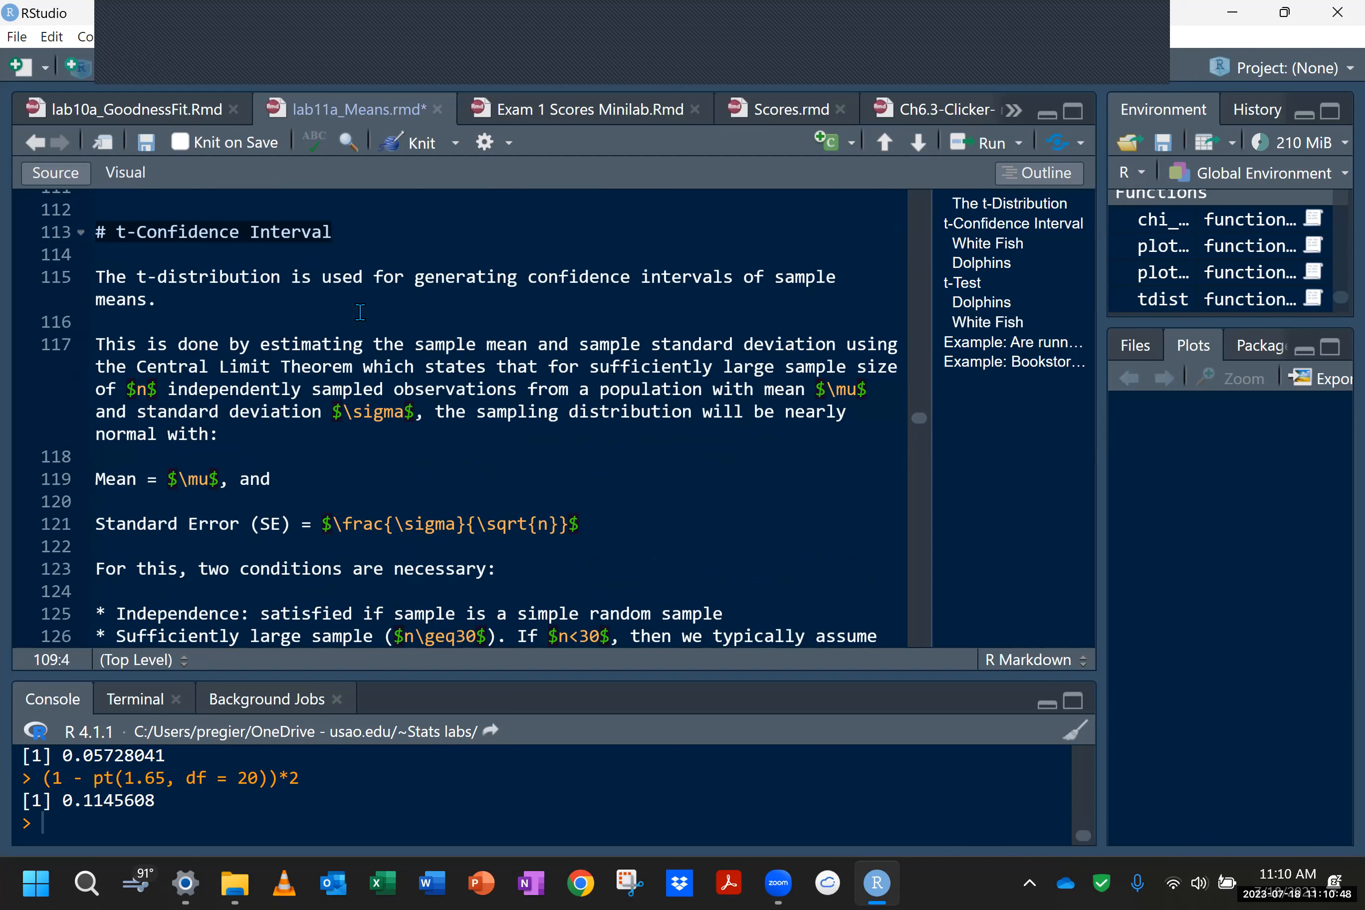
Step: Start the screen annotation pen and sketch a curved population outline labelled "Pop" over the t-Confidence Interval notes
{"action": "left_click", "coordinate": [953, 31]}
{"action": "left_click", "coordinate": [503, 164]}
{"action": "left_click_drag", "start_coordinate": [1007, 302], "coordinate": [727, 255]}
{"action": "left_click_drag", "start_coordinate": [820, 289], "coordinate": [888, 309]}
Step: Draw two lines from the population down to an oval and begin its "Sample" label
{"action": "mouse_move", "coordinate": [916, 328]}
{"action": "left_mouse_down"}
{"action": "mouse_move", "coordinate": [926, 355]}
{"action": "mouse_move", "coordinate": [807, 545]}
{"action": "left_mouse_up"}
{"action": "left_click_drag", "start_coordinate": [918, 414], "coordinate": [974, 566]}
{"action": "mouse_move", "coordinate": [904, 564]}
{"action": "left_mouse_down"}
{"action": "mouse_move", "coordinate": [1006, 587]}
{"action": "mouse_move", "coordinate": [937, 567]}
{"action": "left_mouse_up"}
{"action": "left_click_drag", "start_coordinate": [829, 580], "coordinate": [809, 625]}
{"action": "mouse_move", "coordinate": [860, 622]}
{"action": "left_mouse_down"}
{"action": "mouse_move", "coordinate": [896, 614]}
{"action": "mouse_move", "coordinate": [925, 627]}
{"action": "left_mouse_up"}
Step: Write "x̄ = sample mean" beside the sample oval
{"action": "left_click_drag", "start_coordinate": [1073, 596], "coordinate": [1034, 652]}
{"action": "left_click_drag", "start_coordinate": [1039, 608], "coordinate": [1067, 642]}
{"action": "left_click_drag", "start_coordinate": [1064, 577], "coordinate": [1010, 584]}
{"action": "left_click_drag", "start_coordinate": [1110, 614], "coordinate": [1123, 613]}
{"action": "mouse_move", "coordinate": [1101, 633]}
{"action": "left_mouse_down"}
{"action": "mouse_move", "coordinate": [1259, 611]}
{"action": "mouse_move", "coordinate": [1282, 651]}
{"action": "left_mouse_up"}
{"action": "left_click_drag", "start_coordinate": [908, 388], "coordinate": [914, 417]}
{"action": "mouse_move", "coordinate": [1180, 555]}
{"action": "left_mouse_down"}
{"action": "mouse_move", "coordinate": [1160, 593]}
{"action": "mouse_move", "coordinate": [1232, 575]}
{"action": "mouse_move", "coordinate": [1242, 608]}
{"action": "left_mouse_up"}
{"action": "left_click_drag", "start_coordinate": [1262, 540], "coordinate": [1256, 587]}
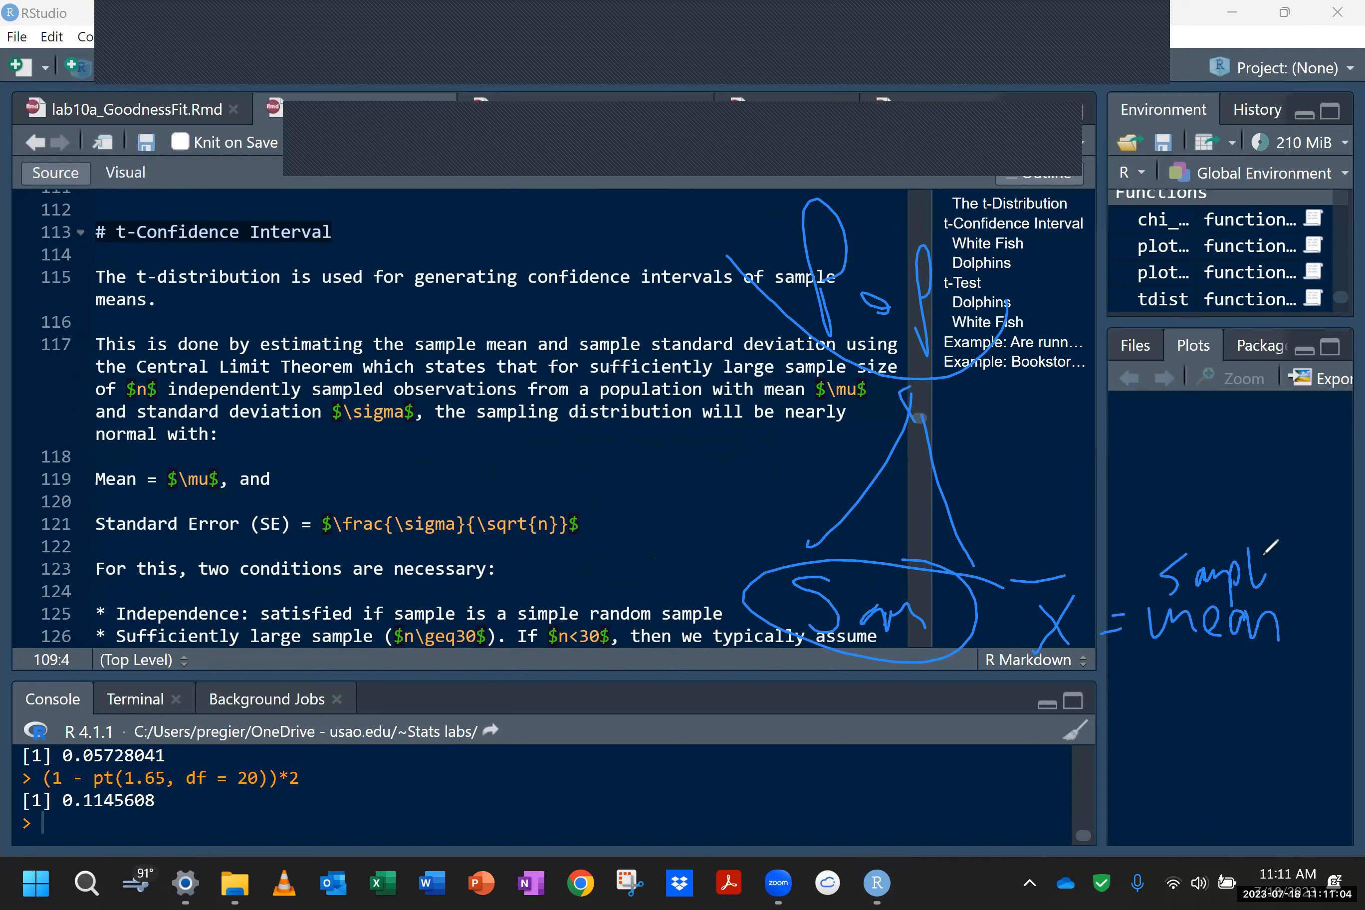
{"action": "mouse_move", "coordinate": [881, 607]}
{"action": "left_mouse_down"}
{"action": "mouse_move", "coordinate": [913, 633]}
{"action": "mouse_move", "coordinate": [869, 606]}
{"action": "mouse_move", "coordinate": [916, 617]}
{"action": "left_mouse_up"}
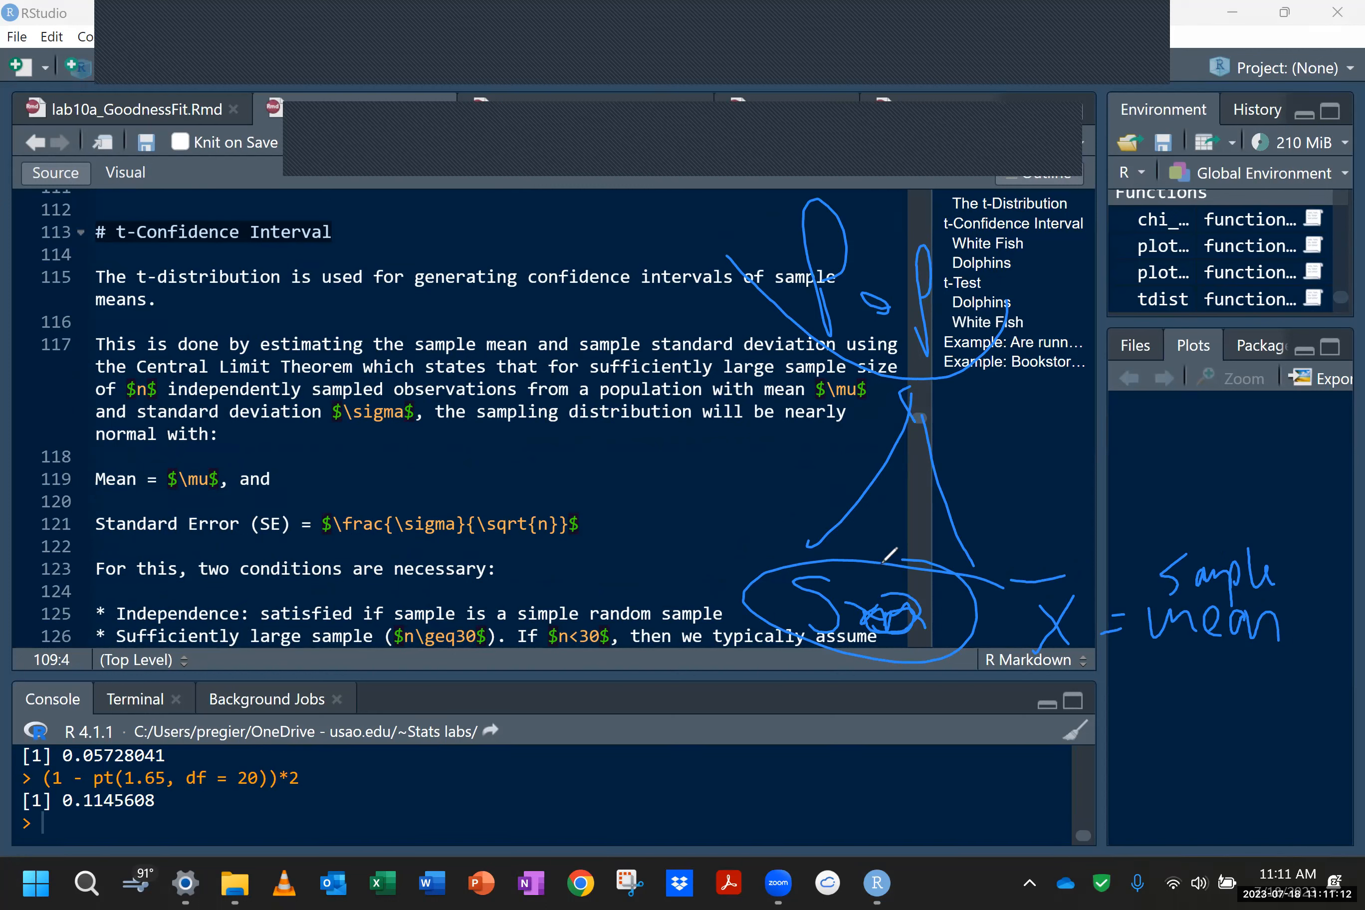
{"action": "left_click", "coordinate": [751, 551]}
{"action": "left_click_drag", "start_coordinate": [1054, 669], "coordinate": [1016, 714]}
{"action": "mouse_move", "coordinate": [1080, 695]}
{"action": "left_mouse_down"}
{"action": "mouse_move", "coordinate": [1086, 657]}
{"action": "mouse_move", "coordinate": [1133, 677]}
{"action": "left_mouse_up"}
{"action": "left_click_drag", "start_coordinate": [1121, 697], "coordinate": [1133, 694]}
{"action": "left_click_drag", "start_coordinate": [746, 549], "coordinate": [763, 551]}
{"action": "left_click", "coordinate": [696, 116]}
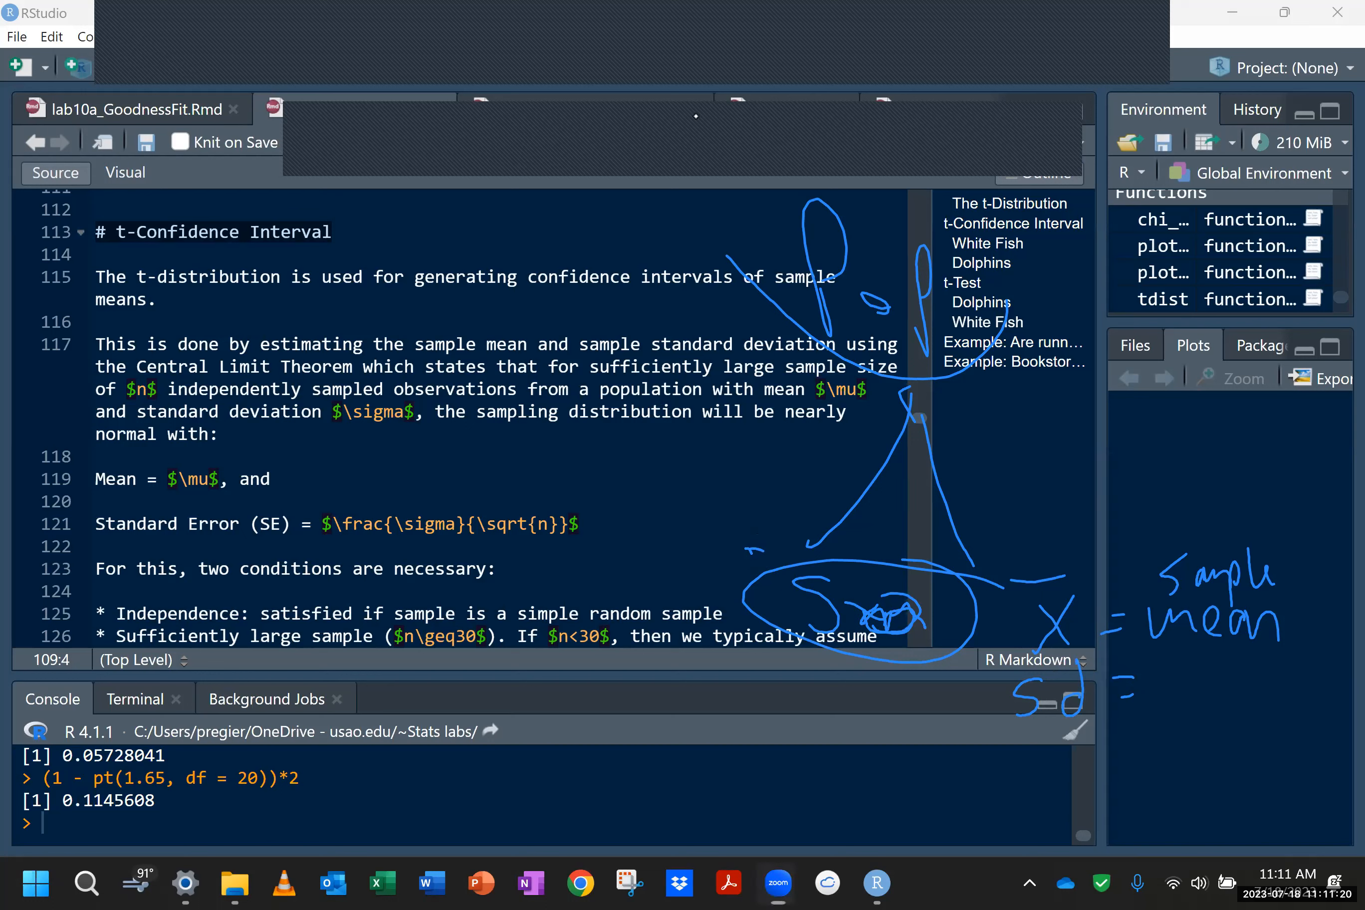
{"action": "mouse_move", "coordinate": [898, 611]}
{"action": "left_mouse_down"}
{"action": "mouse_move", "coordinate": [861, 616]}
{"action": "mouse_move", "coordinate": [892, 601]}
{"action": "left_mouse_up"}
{"action": "mouse_move", "coordinate": [1080, 683]}
{"action": "left_mouse_down"}
{"action": "mouse_move", "coordinate": [1049, 713]}
{"action": "mouse_move", "coordinate": [1124, 660]}
{"action": "mouse_move", "coordinate": [1099, 655]}
{"action": "left_mouse_up"}
Step: Write "s = sample sd" below the sample mean annotation with the pen
{"action": "left_click", "coordinate": [541, 178]}
{"action": "mouse_move", "coordinate": [1035, 716]}
{"action": "left_mouse_down"}
{"action": "mouse_move", "coordinate": [1059, 703]}
{"action": "mouse_move", "coordinate": [1041, 751]}
{"action": "left_mouse_up"}
{"action": "left_click_drag", "start_coordinate": [1092, 712], "coordinate": [1108, 715]}
{"action": "left_click_drag", "start_coordinate": [1086, 734], "coordinate": [1114, 731]}
{"action": "left_click_drag", "start_coordinate": [1167, 689], "coordinate": [1148, 726]}
{"action": "mouse_move", "coordinate": [1186, 697]}
{"action": "left_mouse_down"}
{"action": "mouse_move", "coordinate": [1212, 705]}
{"action": "mouse_move", "coordinate": [1221, 738]}
{"action": "left_mouse_up"}
{"action": "left_click_drag", "start_coordinate": [1223, 674], "coordinate": [1261, 701]}
{"action": "left_click_drag", "start_coordinate": [1177, 740], "coordinate": [1168, 766]}
{"action": "left_click_drag", "start_coordinate": [1201, 740], "coordinate": [1211, 759]}
Step: Draw a curved arrow from x̄ up to the population and write "μ = pop mean" beside it
{"action": "left_click_drag", "start_coordinate": [1020, 541], "coordinate": [1080, 413]}
{"action": "mouse_move", "coordinate": [1044, 315]}
{"action": "left_mouse_down"}
{"action": "mouse_move", "coordinate": [1070, 281]}
{"action": "mouse_move", "coordinate": [1073, 310]}
{"action": "left_mouse_up"}
{"action": "left_click_drag", "start_coordinate": [1089, 280], "coordinate": [1099, 277]}
{"action": "mouse_move", "coordinate": [1094, 293]}
{"action": "left_mouse_down"}
{"action": "mouse_move", "coordinate": [1107, 290]}
{"action": "mouse_move", "coordinate": [1139, 328]}
{"action": "mouse_move", "coordinate": [1152, 293]}
{"action": "left_mouse_up"}
{"action": "mouse_move", "coordinate": [1169, 277]}
{"action": "left_mouse_down"}
{"action": "mouse_move", "coordinate": [1186, 285]}
{"action": "mouse_move", "coordinate": [1195, 271]}
{"action": "left_mouse_up"}
{"action": "left_click_drag", "start_coordinate": [1219, 269], "coordinate": [1304, 262]}
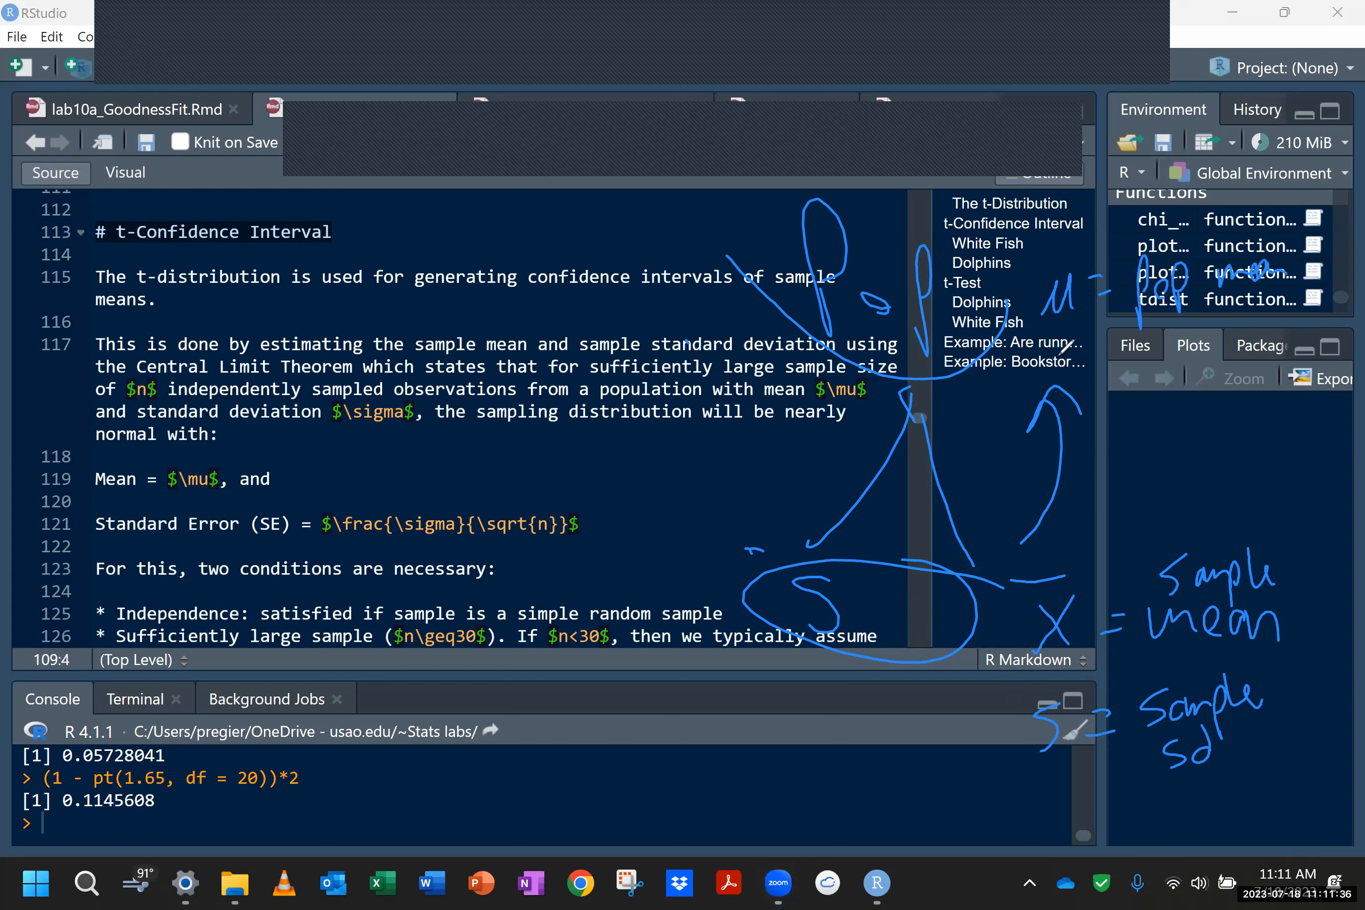
Step: Write σ with the notes "unknown" and "pop sd" below the population mean annotation
{"action": "left_click", "coordinate": [769, 183]}
{"action": "mouse_move", "coordinate": [1073, 350]}
{"action": "left_mouse_down"}
{"action": "mouse_move", "coordinate": [1169, 364]}
{"action": "mouse_move", "coordinate": [1210, 329]}
{"action": "mouse_move", "coordinate": [1308, 335]}
{"action": "left_mouse_up"}
{"action": "left_click_drag", "start_coordinate": [1135, 391], "coordinate": [1175, 434]}
{"action": "mouse_move", "coordinate": [1227, 392]}
{"action": "left_mouse_down"}
{"action": "mouse_move", "coordinate": [1211, 417]}
{"action": "mouse_move", "coordinate": [1250, 382]}
{"action": "mouse_move", "coordinate": [1245, 411]}
{"action": "left_mouse_up"}
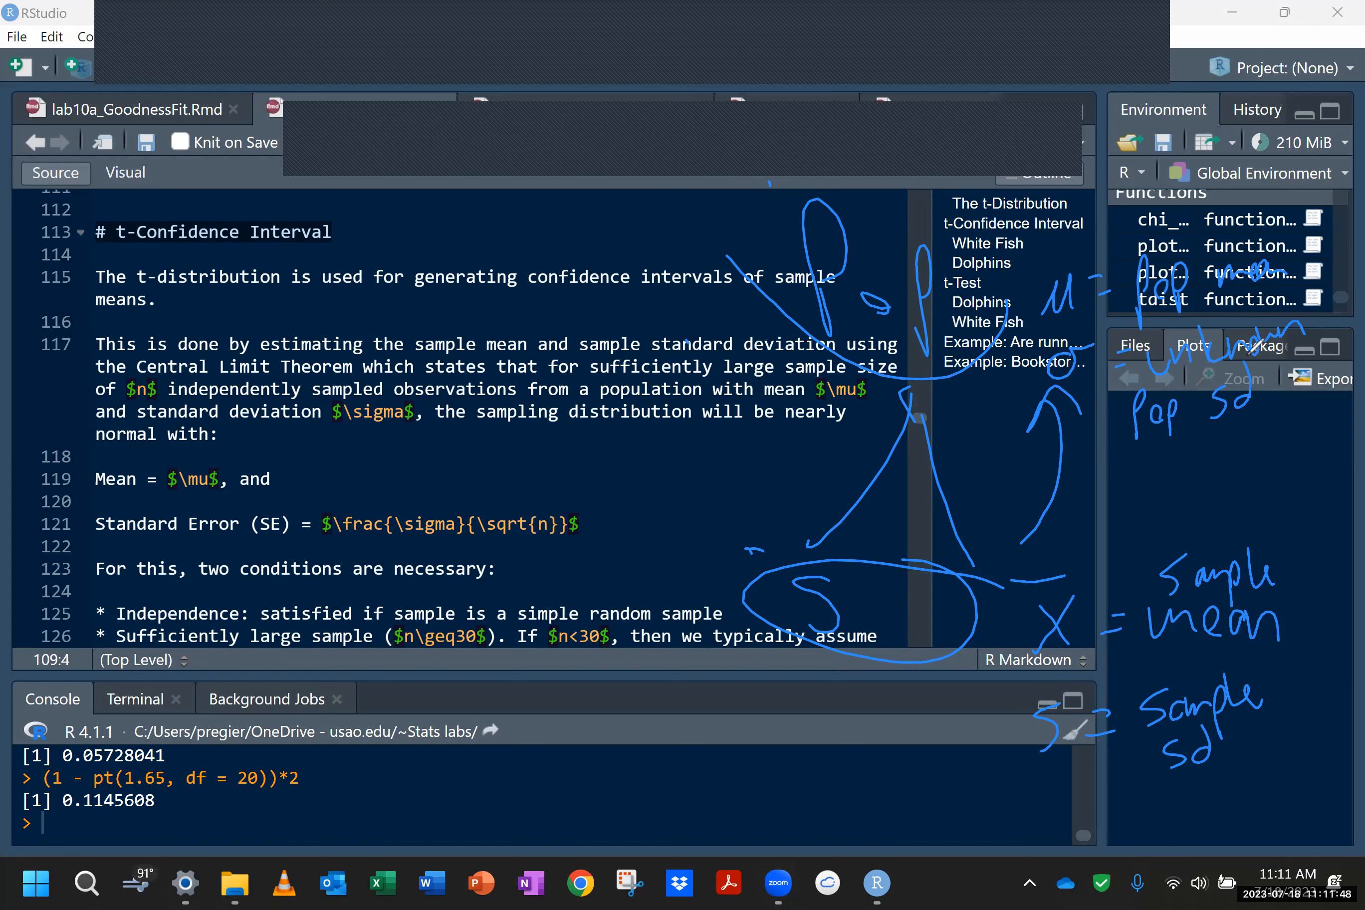
Step: Complete the "Sample" label and draw three more sample circles connected by lines to the population
{"action": "mouse_move", "coordinate": [876, 590]}
{"action": "left_mouse_down"}
{"action": "mouse_move", "coordinate": [862, 603]}
{"action": "mouse_move", "coordinate": [881, 631]}
{"action": "mouse_move", "coordinate": [914, 610]}
{"action": "left_mouse_up"}
{"action": "left_click_drag", "start_coordinate": [928, 585], "coordinate": [950, 615]}
{"action": "left_click_drag", "start_coordinate": [834, 367], "coordinate": [741, 424]}
{"action": "mouse_move", "coordinate": [815, 376]}
{"action": "left_mouse_down"}
{"action": "mouse_move", "coordinate": [787, 455]}
{"action": "mouse_move", "coordinate": [754, 438]}
{"action": "left_mouse_up"}
{"action": "mouse_move", "coordinate": [746, 306]}
{"action": "left_mouse_down"}
{"action": "mouse_move", "coordinate": [663, 334]}
{"action": "mouse_move", "coordinate": [662, 356]}
{"action": "left_mouse_up"}
{"action": "left_click_drag", "start_coordinate": [649, 353], "coordinate": [646, 376]}
{"action": "left_click_drag", "start_coordinate": [705, 251], "coordinate": [572, 256]}
{"action": "mouse_move", "coordinate": [699, 288]}
{"action": "left_mouse_down"}
{"action": "mouse_move", "coordinate": [595, 287]}
{"action": "mouse_move", "coordinate": [584, 240]}
{"action": "left_mouse_up"}
Step: Label the three extra samples x̄1, x̄2 and x̄3, and sketch a bell curve below with an arrow from the sample to its axis
{"action": "mouse_move", "coordinate": [510, 313]}
{"action": "left_mouse_down"}
{"action": "mouse_move", "coordinate": [472, 332]}
{"action": "mouse_move", "coordinate": [505, 353]}
{"action": "left_mouse_up"}
{"action": "mouse_move", "coordinate": [565, 411]}
{"action": "left_mouse_down"}
{"action": "mouse_move", "coordinate": [581, 436]}
{"action": "mouse_move", "coordinate": [560, 437]}
{"action": "left_mouse_up"}
{"action": "left_click_drag", "start_coordinate": [578, 425], "coordinate": [592, 443]}
{"action": "left_click_drag", "start_coordinate": [643, 496], "coordinate": [646, 517]}
{"action": "left_click_drag", "start_coordinate": [659, 501], "coordinate": [660, 529]}
{"action": "left_click_drag", "start_coordinate": [670, 474], "coordinate": [640, 477]}
{"action": "mouse_move", "coordinate": [522, 810]}
{"action": "left_mouse_down"}
{"action": "mouse_move", "coordinate": [845, 784]}
{"action": "mouse_move", "coordinate": [637, 628]}
{"action": "mouse_move", "coordinate": [808, 744]}
{"action": "left_mouse_up"}
{"action": "mouse_move", "coordinate": [763, 643]}
{"action": "left_mouse_down"}
{"action": "mouse_move", "coordinate": [736, 754]}
{"action": "mouse_move", "coordinate": [762, 765]}
{"action": "mouse_move", "coordinate": [754, 818]}
{"action": "left_mouse_up"}
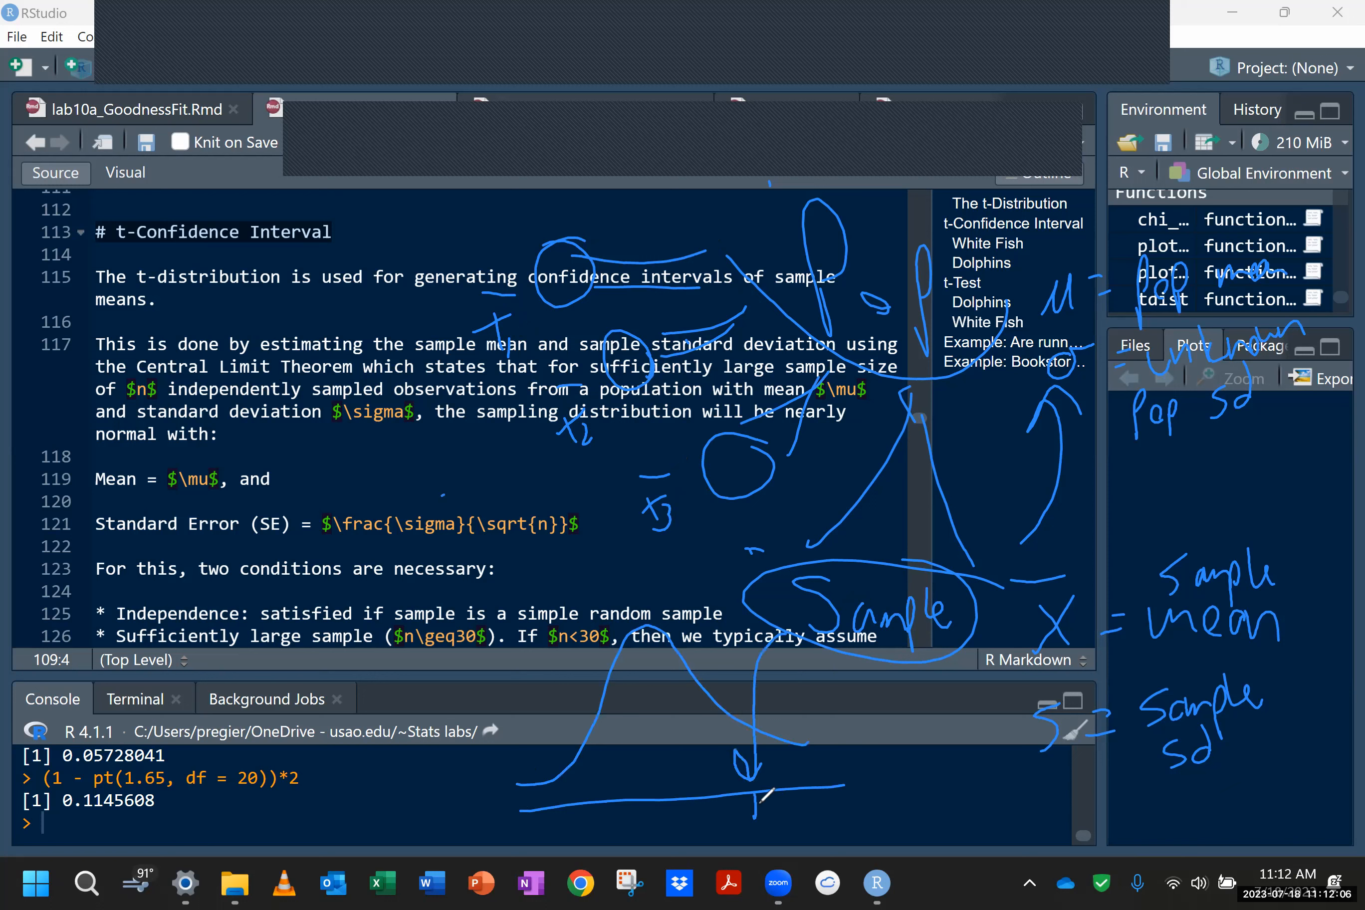
Step: Clear all the drawings and show the rendered preview of the Standard Error formula on line 121
{"action": "left_click", "coordinate": [926, 131]}
{"action": "left_click", "coordinate": [945, 170]}
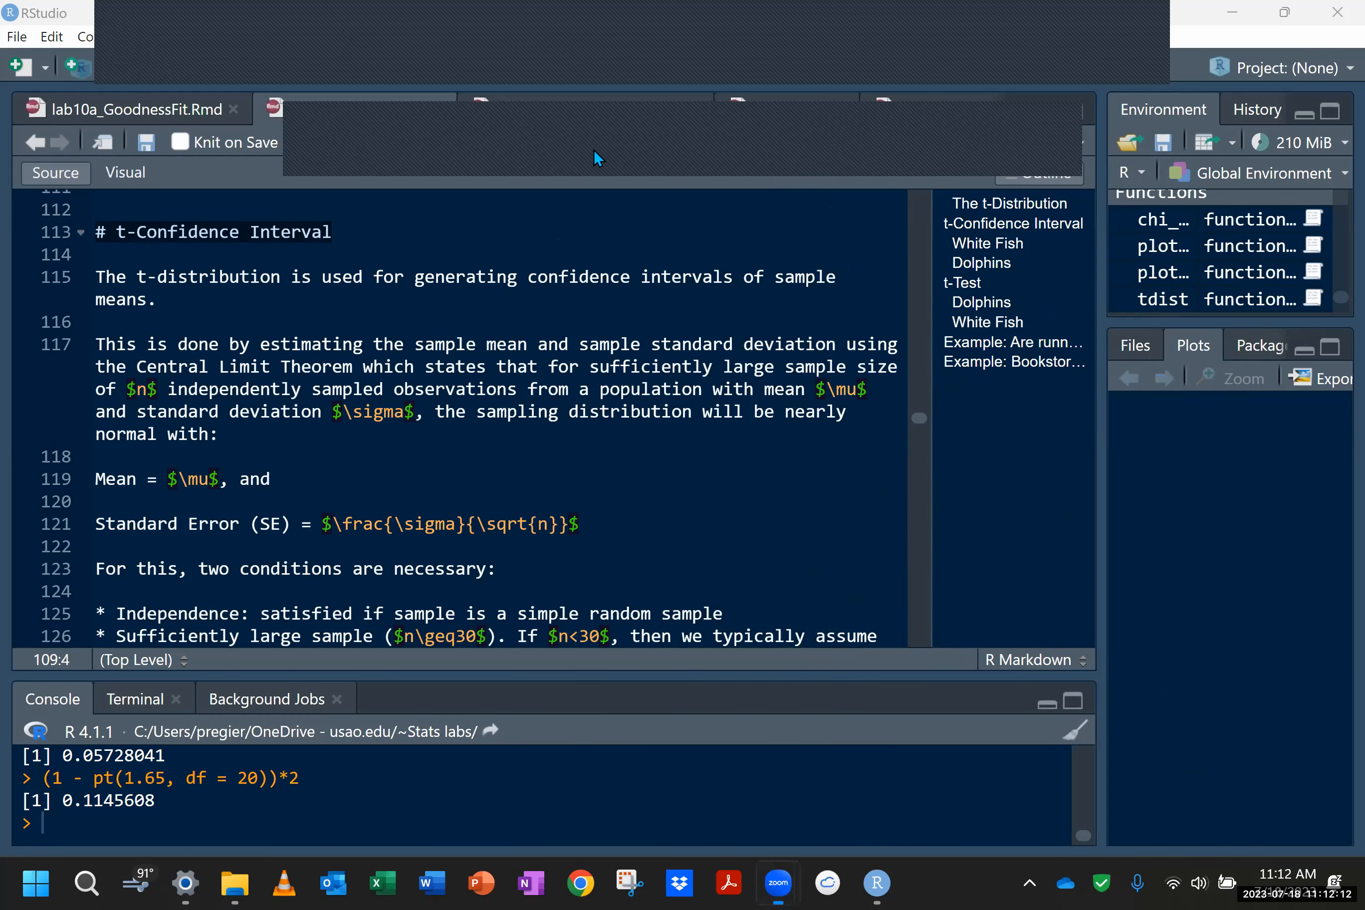
{"action": "scroll", "coordinate": [459, 475], "scroll_direction": "down", "scroll_amount": 3}
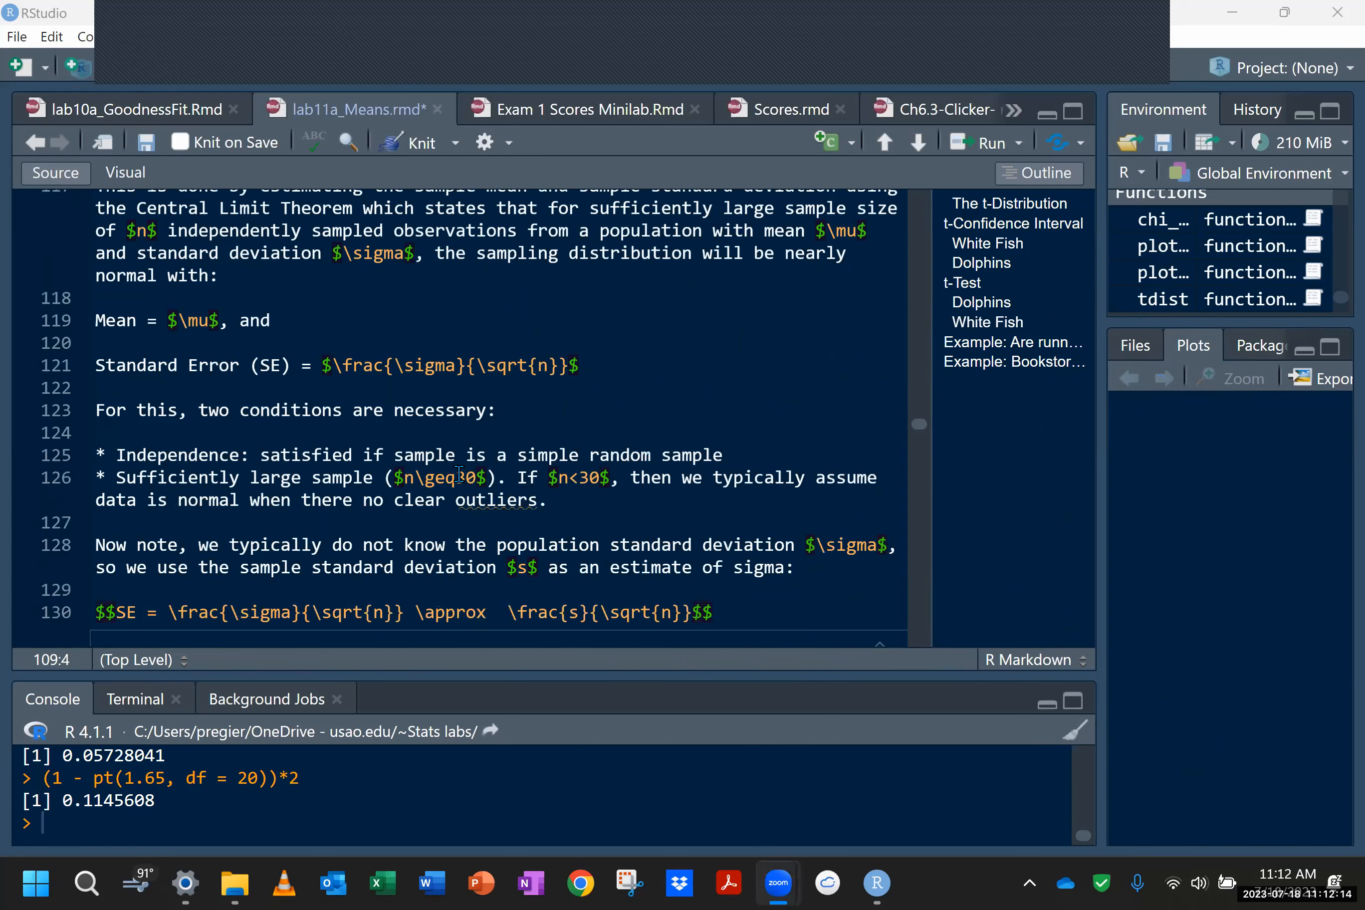
{"action": "scroll", "coordinate": [458, 475], "scroll_direction": "down", "scroll_amount": 1}
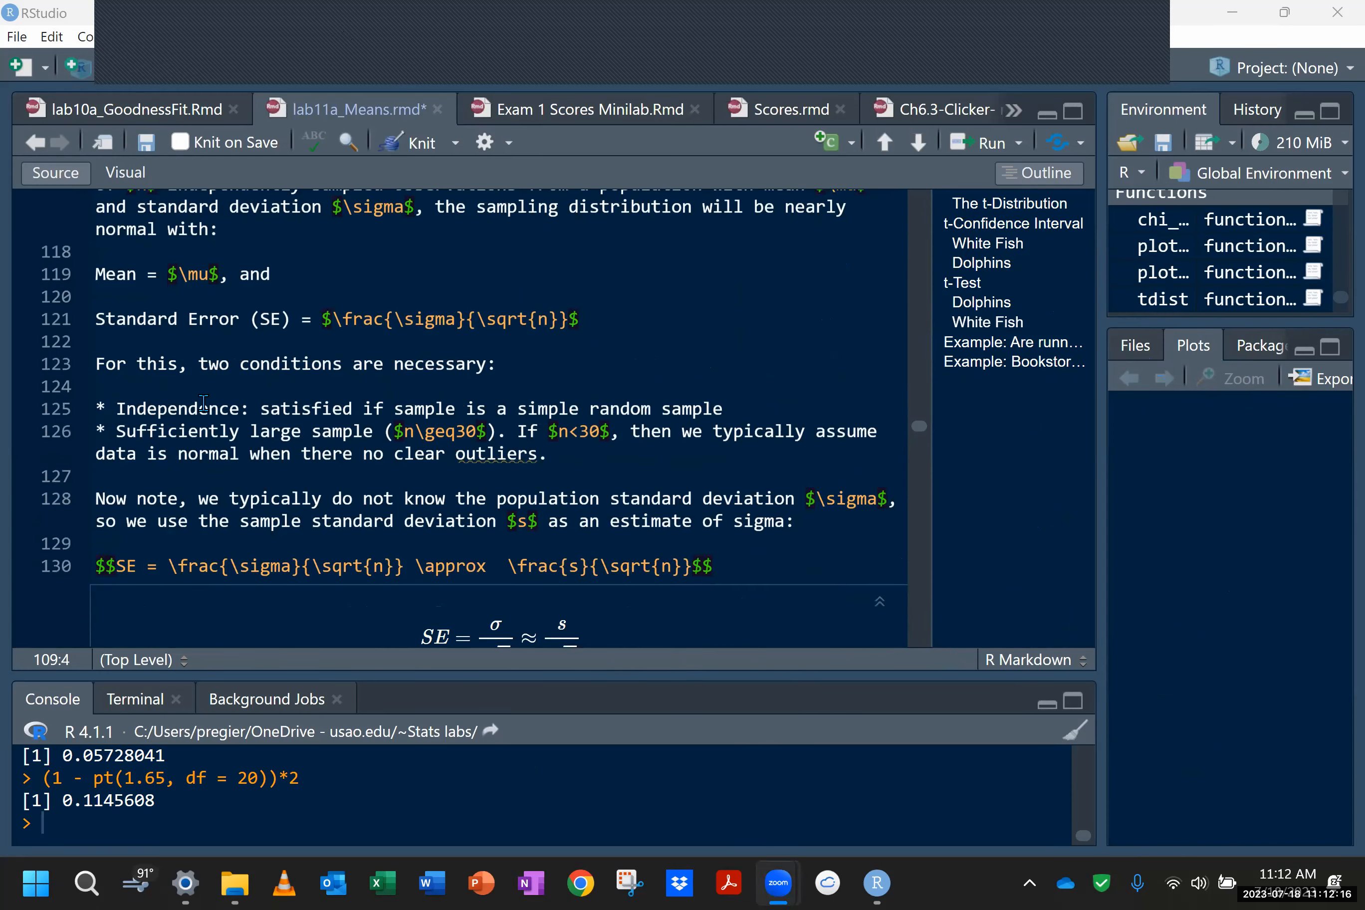
{"action": "left_click", "coordinate": [376, 316]}
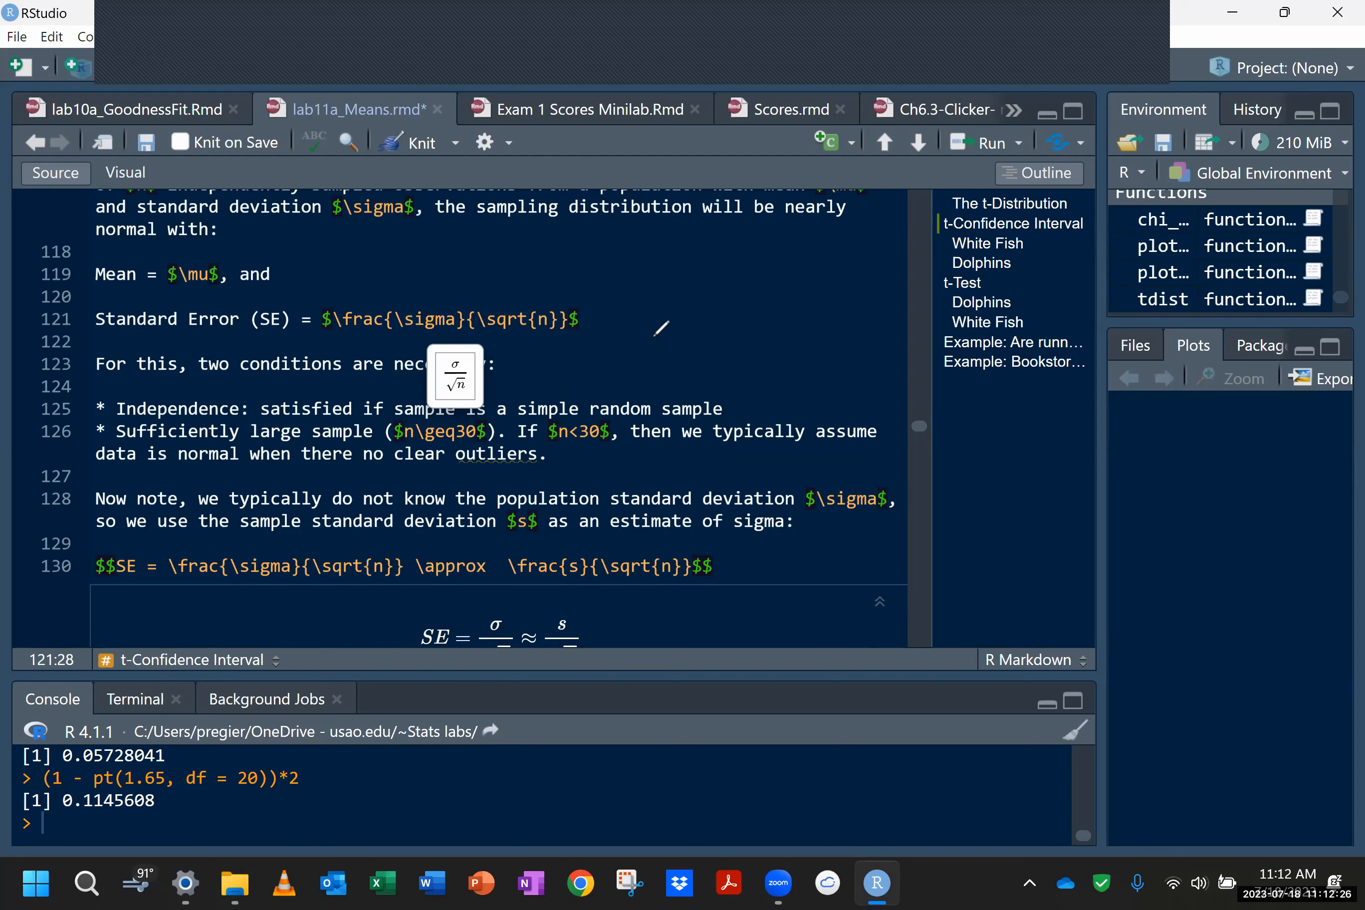
Step: Write "= σ/√n" by hand next to the Standard Error formula
{"action": "left_click_drag", "start_coordinate": [601, 312], "coordinate": [623, 312]}
{"action": "left_click_drag", "start_coordinate": [603, 322], "coordinate": [625, 321]}
{"action": "left_click_drag", "start_coordinate": [680, 260], "coordinate": [702, 258]}
{"action": "left_click_drag", "start_coordinate": [631, 309], "coordinate": [708, 299]}
{"action": "left_click_drag", "start_coordinate": [629, 359], "coordinate": [685, 312]}
{"action": "left_click_drag", "start_coordinate": [652, 334], "coordinate": [676, 354]}
Step: Draw an arrow pointing at σ in the handwritten fraction and label it "pop sd"
{"action": "left_click_drag", "start_coordinate": [726, 253], "coordinate": [730, 270]}
{"action": "mouse_move", "coordinate": [714, 264]}
{"action": "left_mouse_down"}
{"action": "mouse_move", "coordinate": [764, 249]}
{"action": "mouse_move", "coordinate": [792, 277]}
{"action": "mouse_move", "coordinate": [805, 252]}
{"action": "left_mouse_up"}
{"action": "left_click_drag", "start_coordinate": [819, 246], "coordinate": [831, 272]}
{"action": "mouse_move", "coordinate": [833, 236]}
{"action": "left_mouse_down"}
{"action": "mouse_move", "coordinate": [863, 262]}
{"action": "mouse_move", "coordinate": [895, 228]}
{"action": "left_mouse_up"}
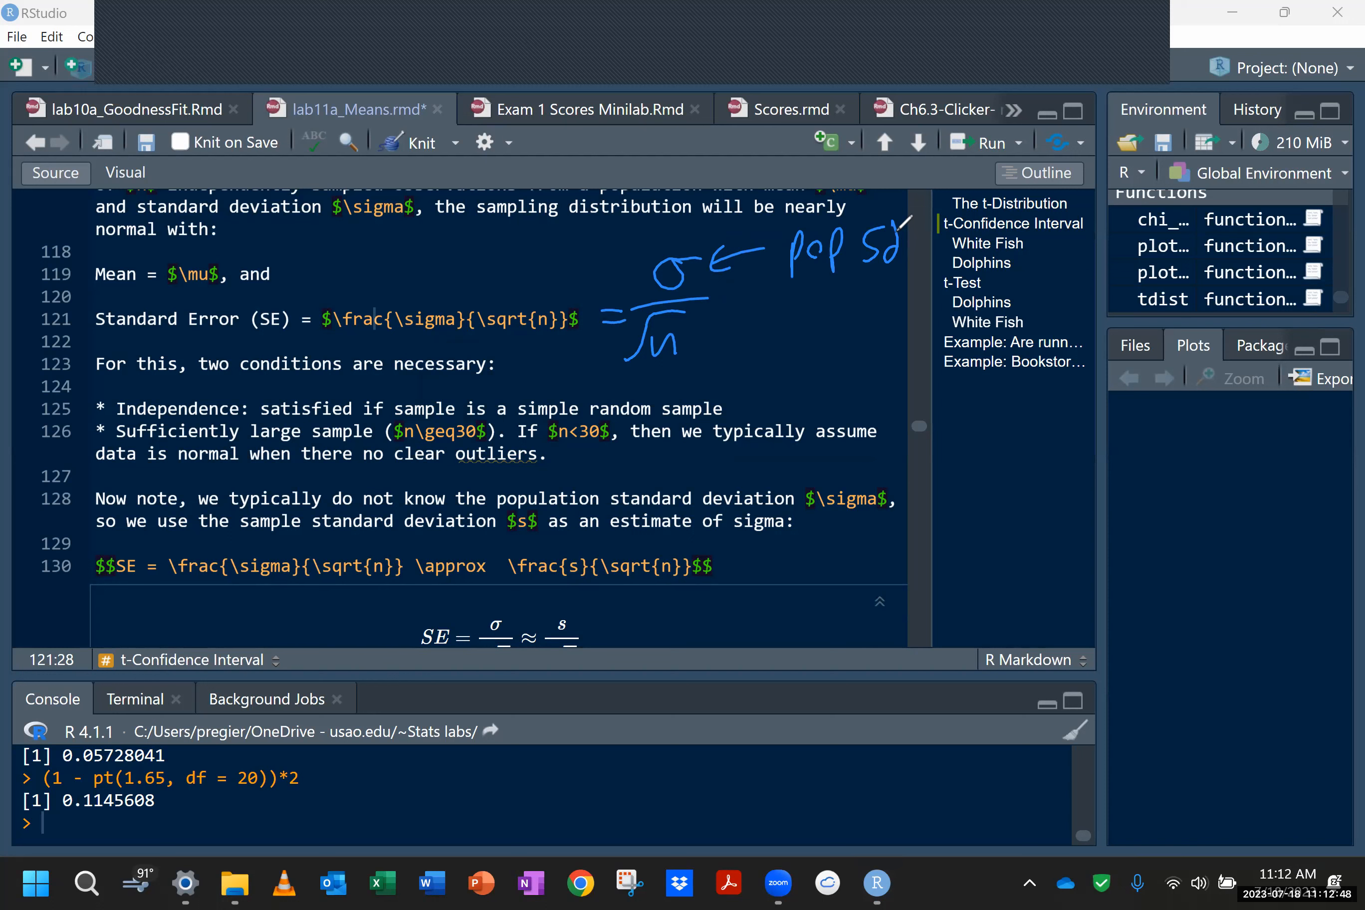
Step: Mark the independence and sample-size conditions with arrows, and preview the n\geq30 and n<30 expressions
{"action": "mouse_move", "coordinate": [57, 405]}
{"action": "left_mouse_down"}
{"action": "mouse_move", "coordinate": [85, 402]}
{"action": "mouse_move", "coordinate": [70, 455]}
{"action": "left_mouse_up"}
{"action": "left_click", "coordinate": [440, 422]}
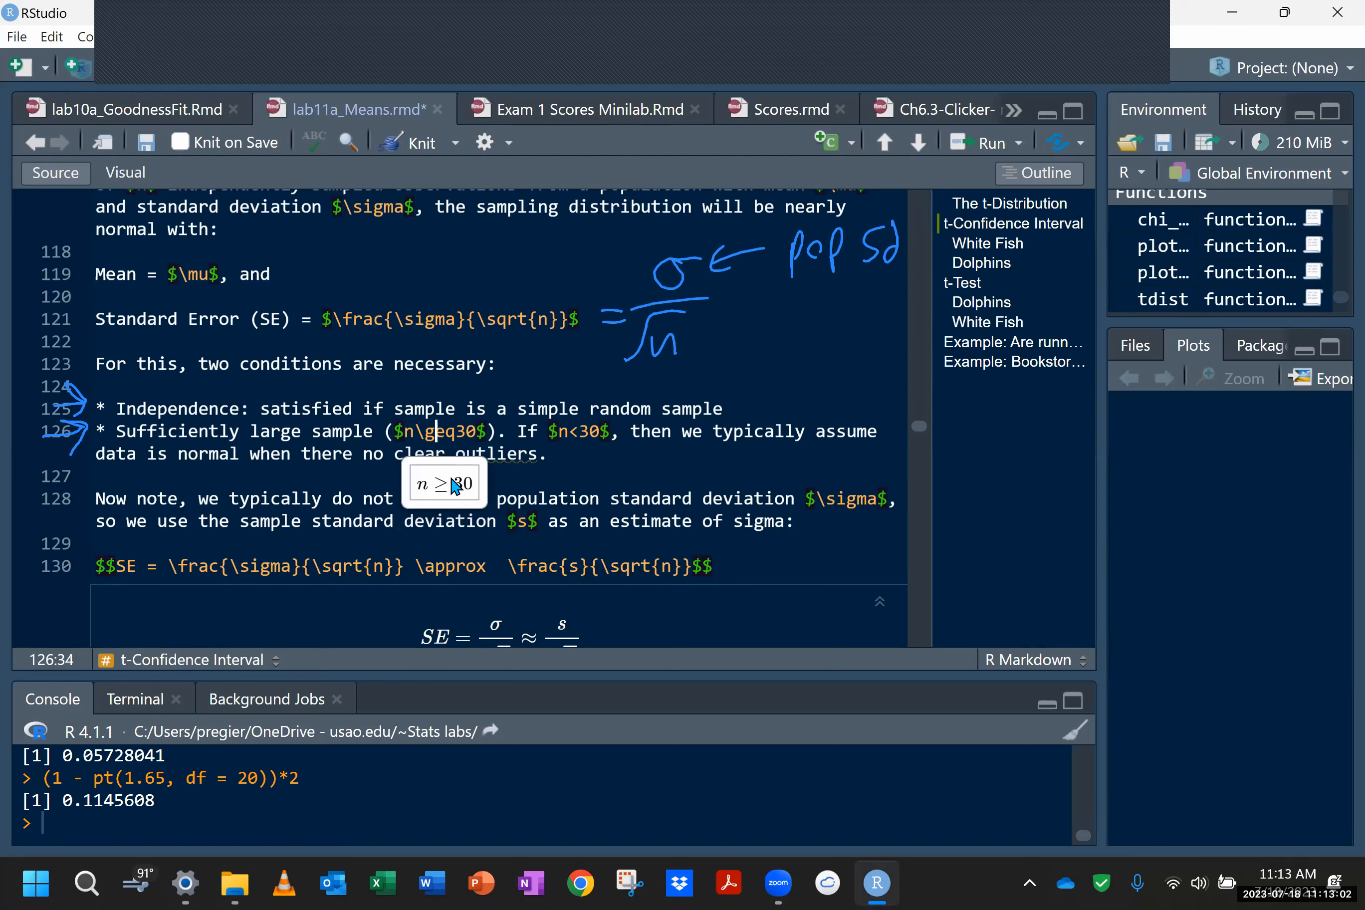
{"action": "left_click", "coordinate": [561, 415]}
{"action": "left_click", "coordinate": [569, 438]}
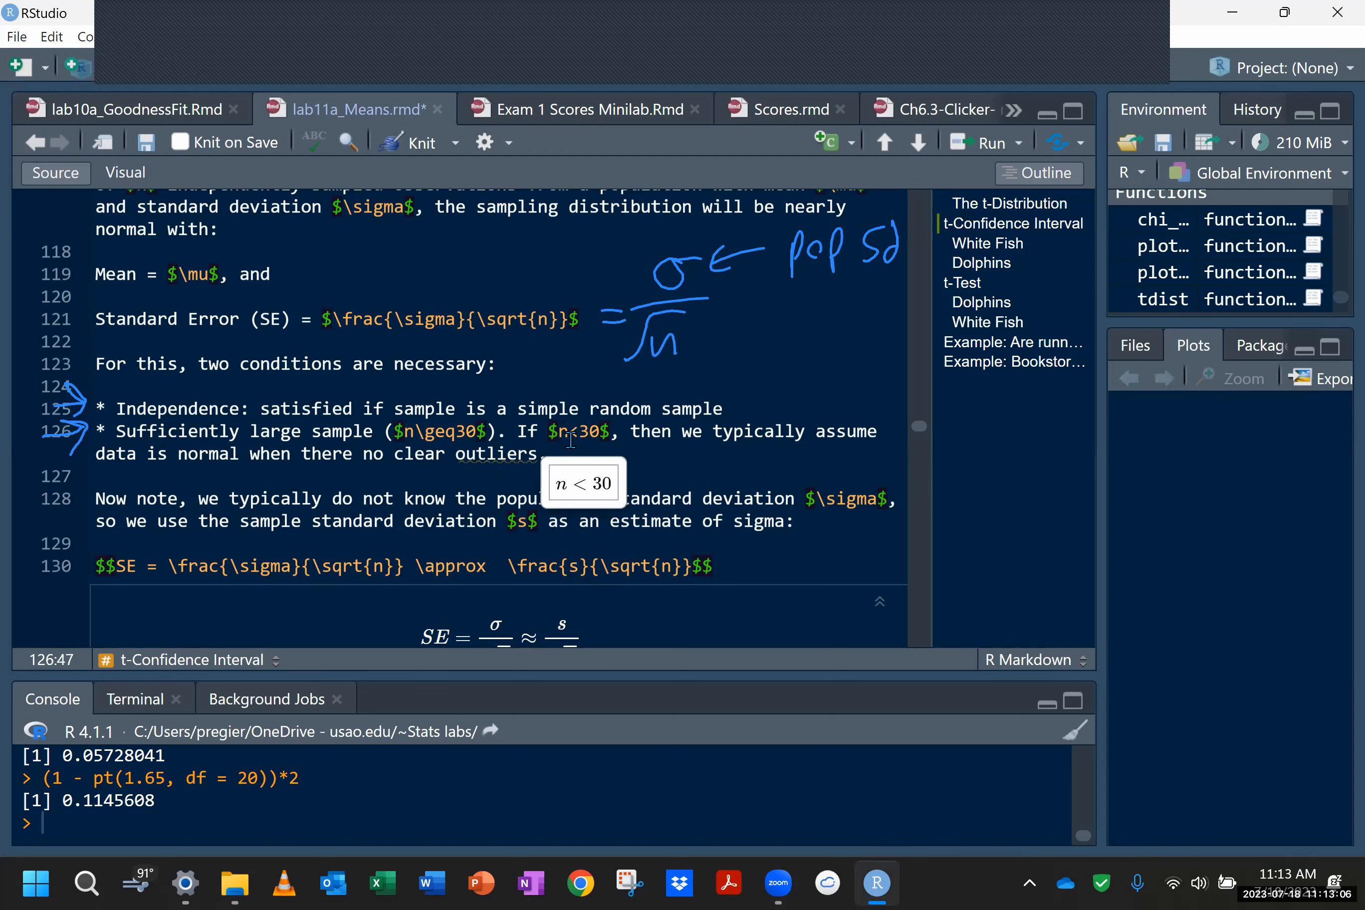
{"action": "left_click", "coordinate": [433, 517]}
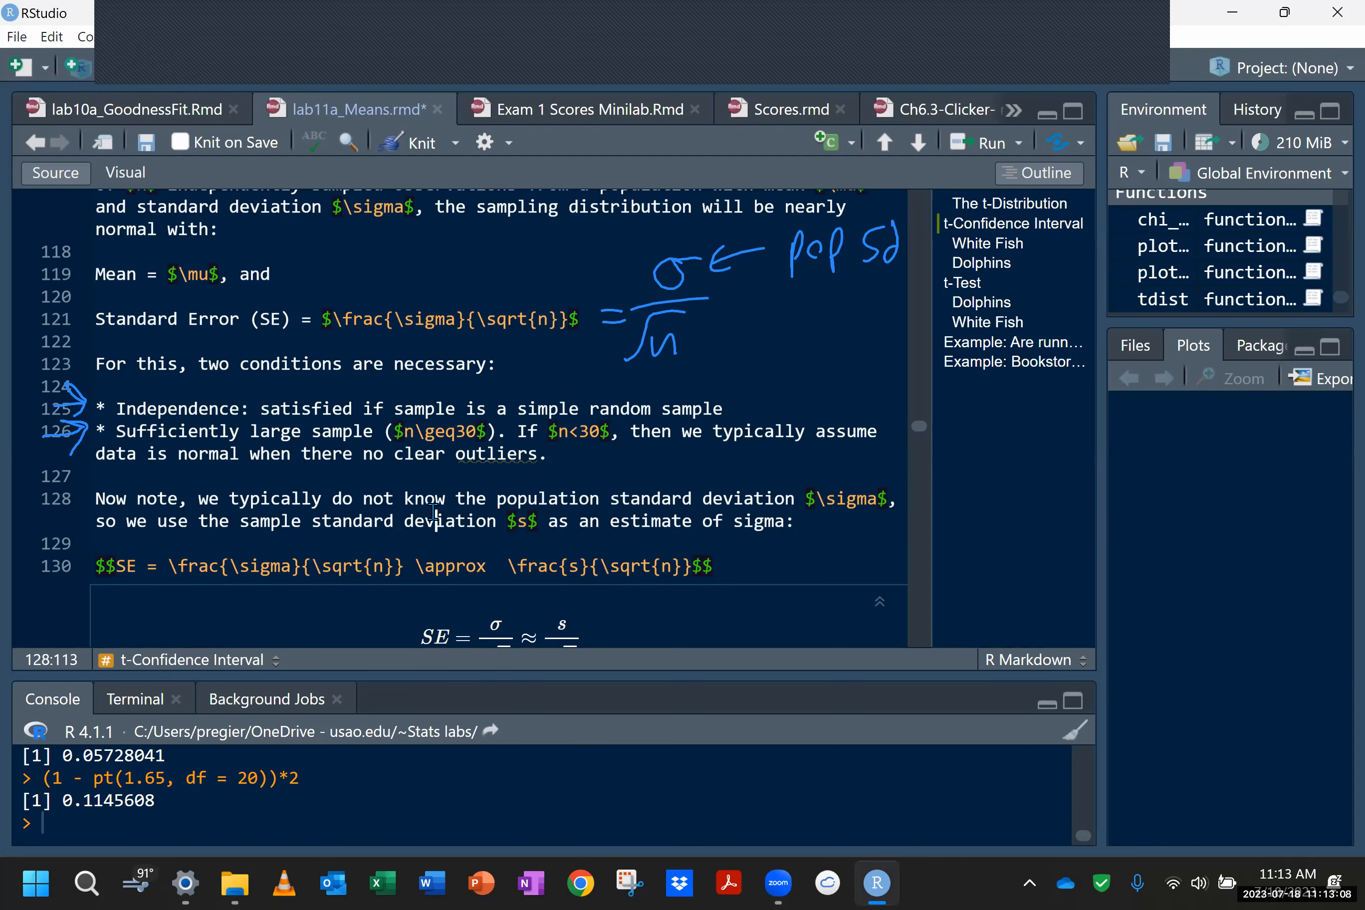
Step: Mark s in the rendered SE approximation, and clear all the drawings from the standard error notes
{"action": "scroll", "coordinate": [433, 512], "scroll_direction": "down", "scroll_amount": 1}
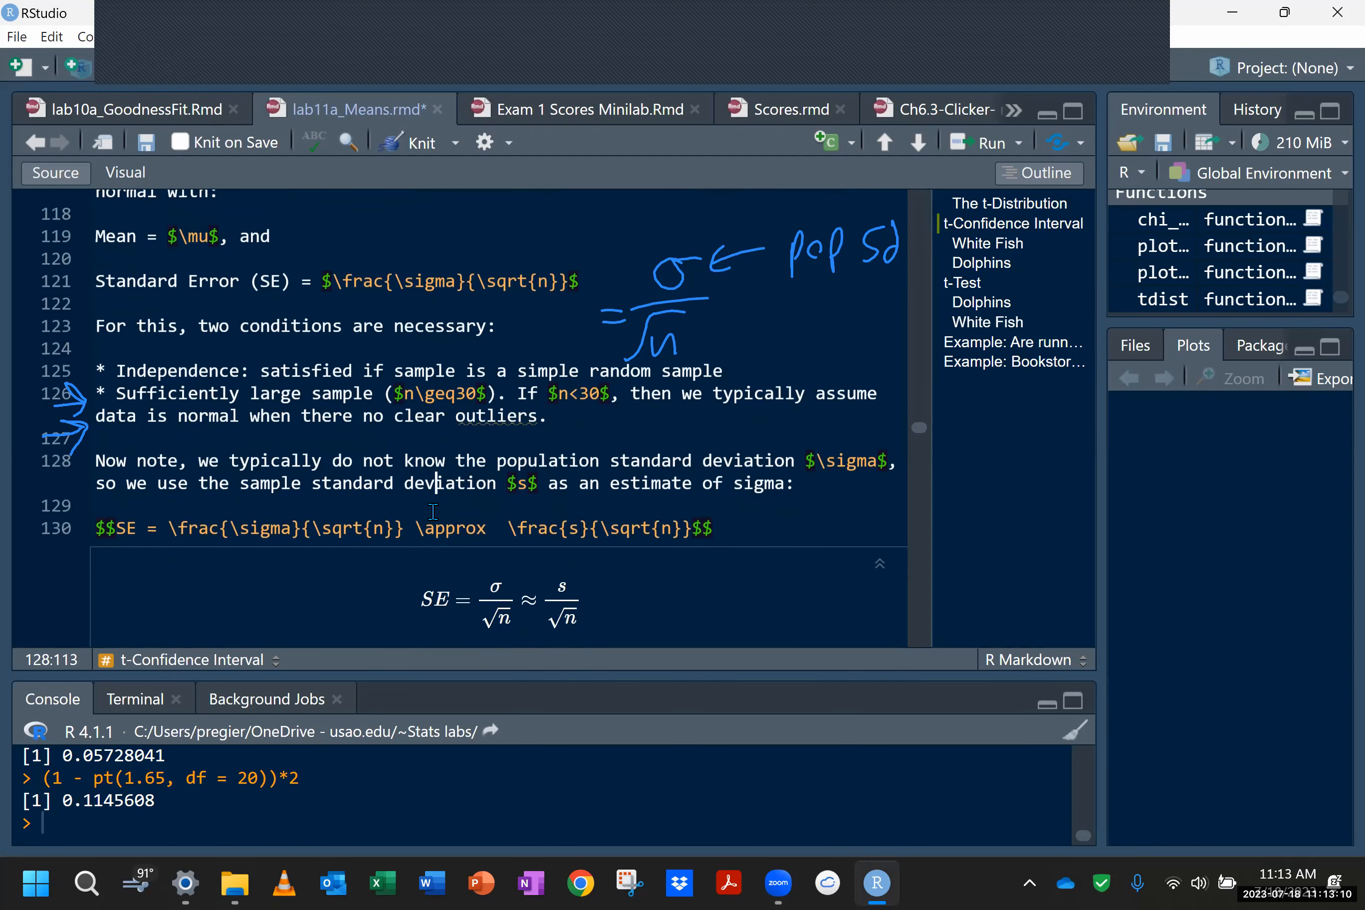
{"action": "scroll", "coordinate": [433, 511], "scroll_direction": "down", "scroll_amount": 1}
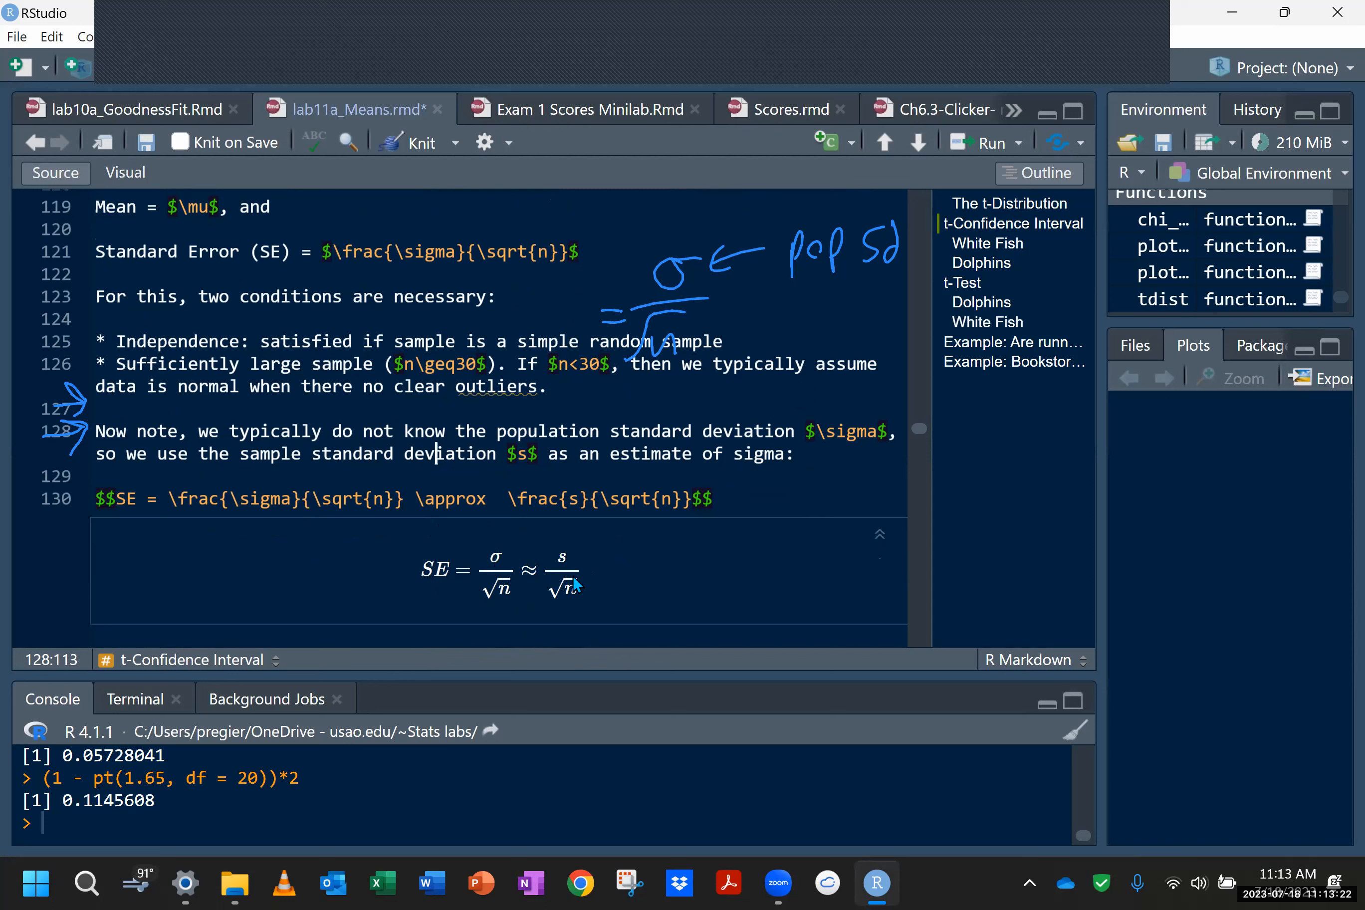
{"action": "left_click_drag", "start_coordinate": [551, 521], "coordinate": [589, 549]}
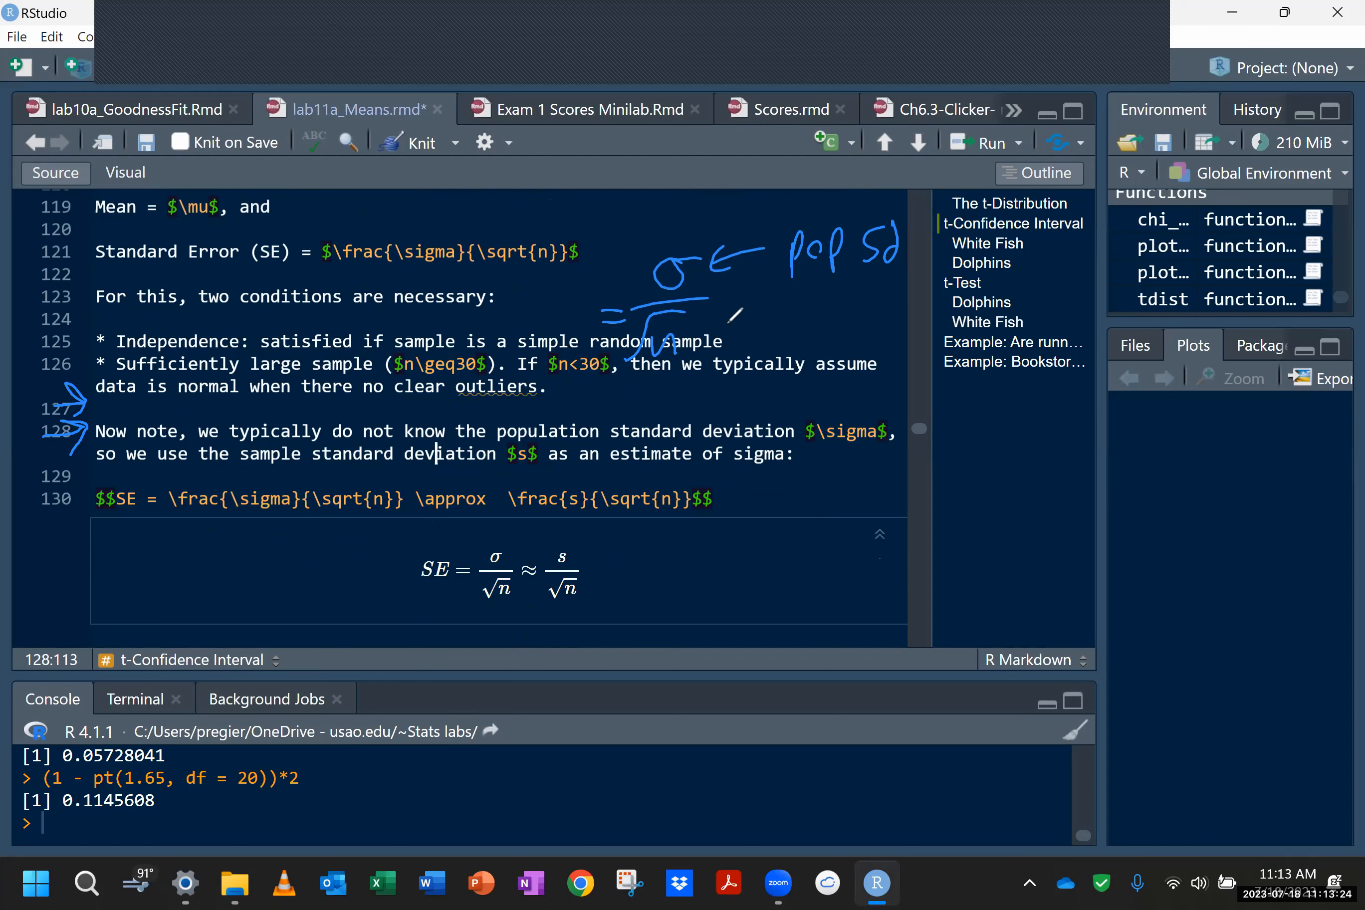
{"action": "left_click", "coordinate": [961, 74]}
{"action": "left_click", "coordinate": [970, 97]}
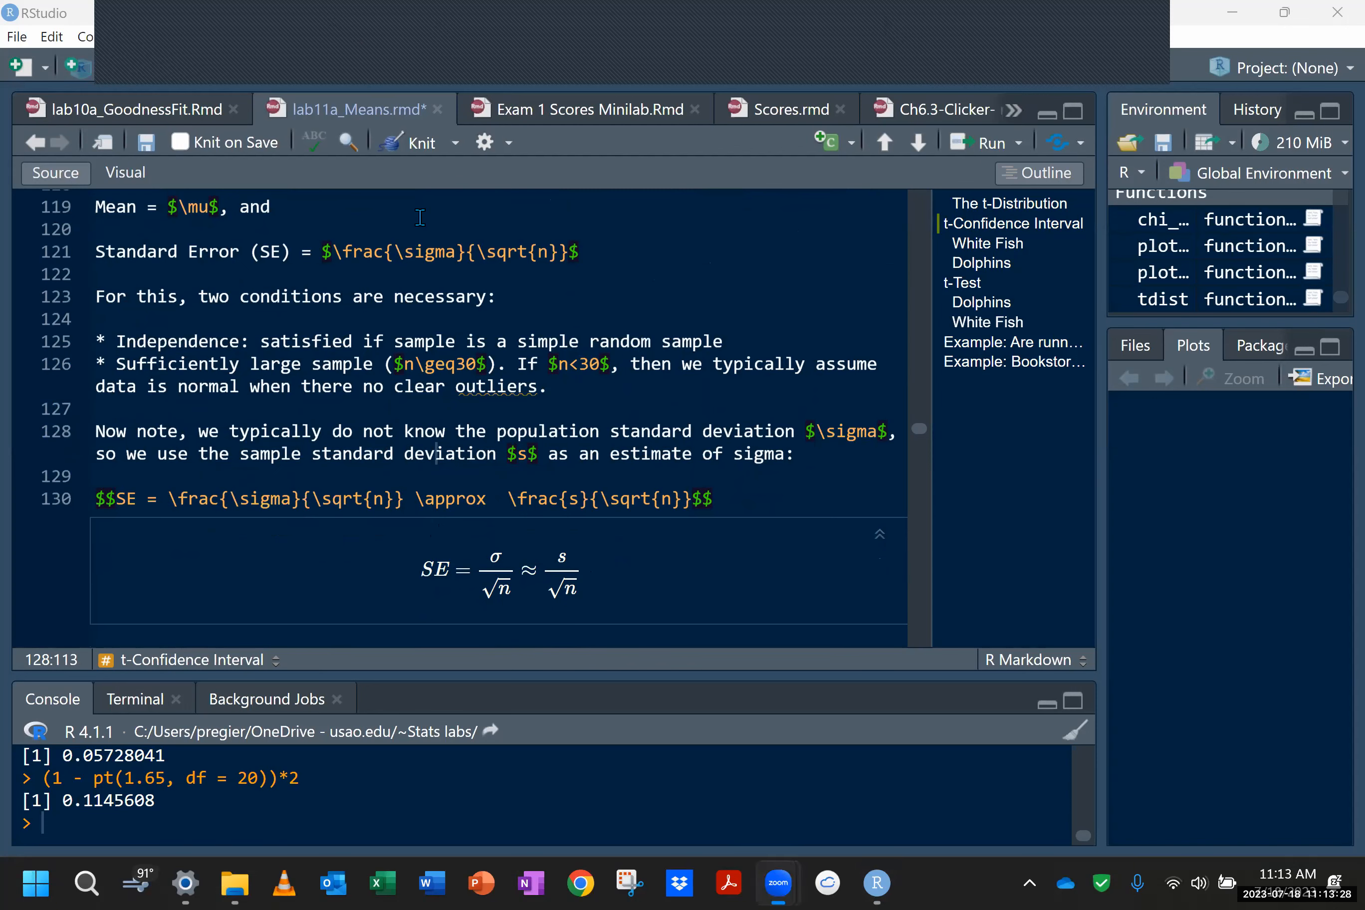
Step: Draw a curved arrow from σ to s above the rendered SE approximation formula
{"action": "scroll", "coordinate": [420, 217], "scroll_direction": "down", "scroll_amount": 3}
{"action": "scroll", "coordinate": [420, 217], "scroll_direction": "down", "scroll_amount": 2}
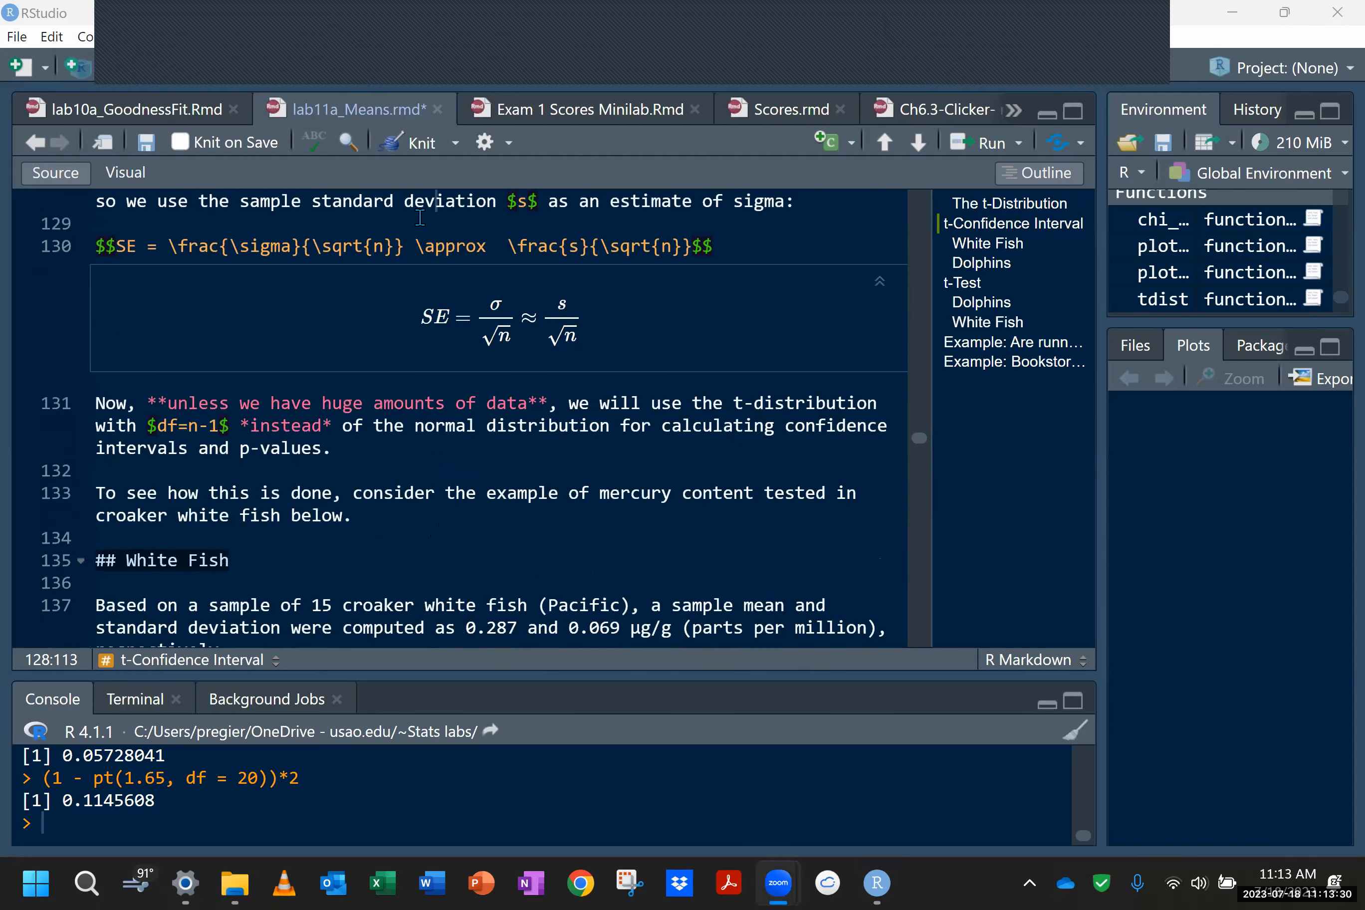
{"action": "scroll", "coordinate": [420, 217], "scroll_direction": "down", "scroll_amount": 1}
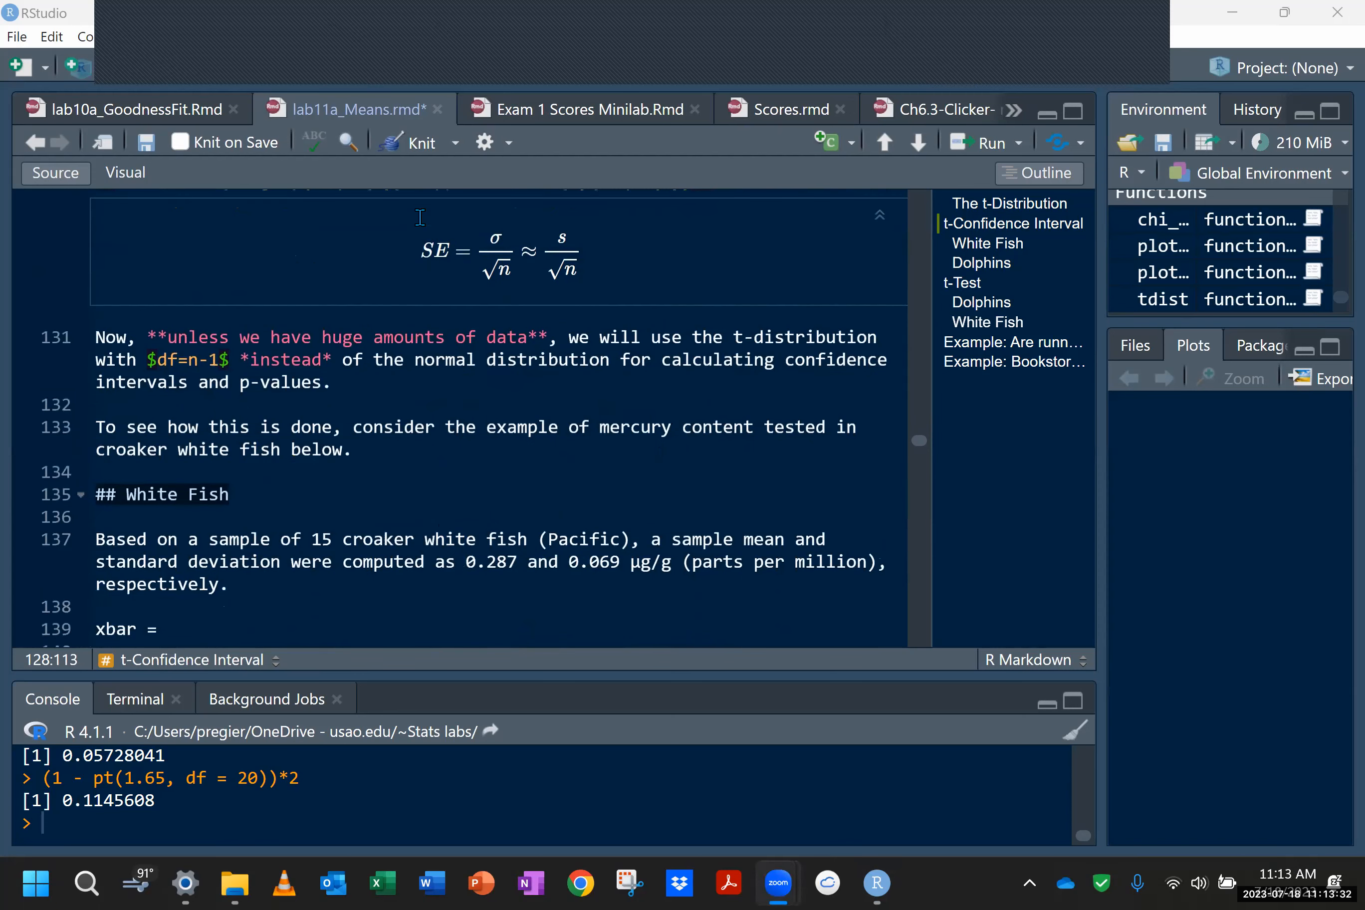
{"action": "scroll", "coordinate": [420, 217], "scroll_direction": "up", "scroll_amount": 2}
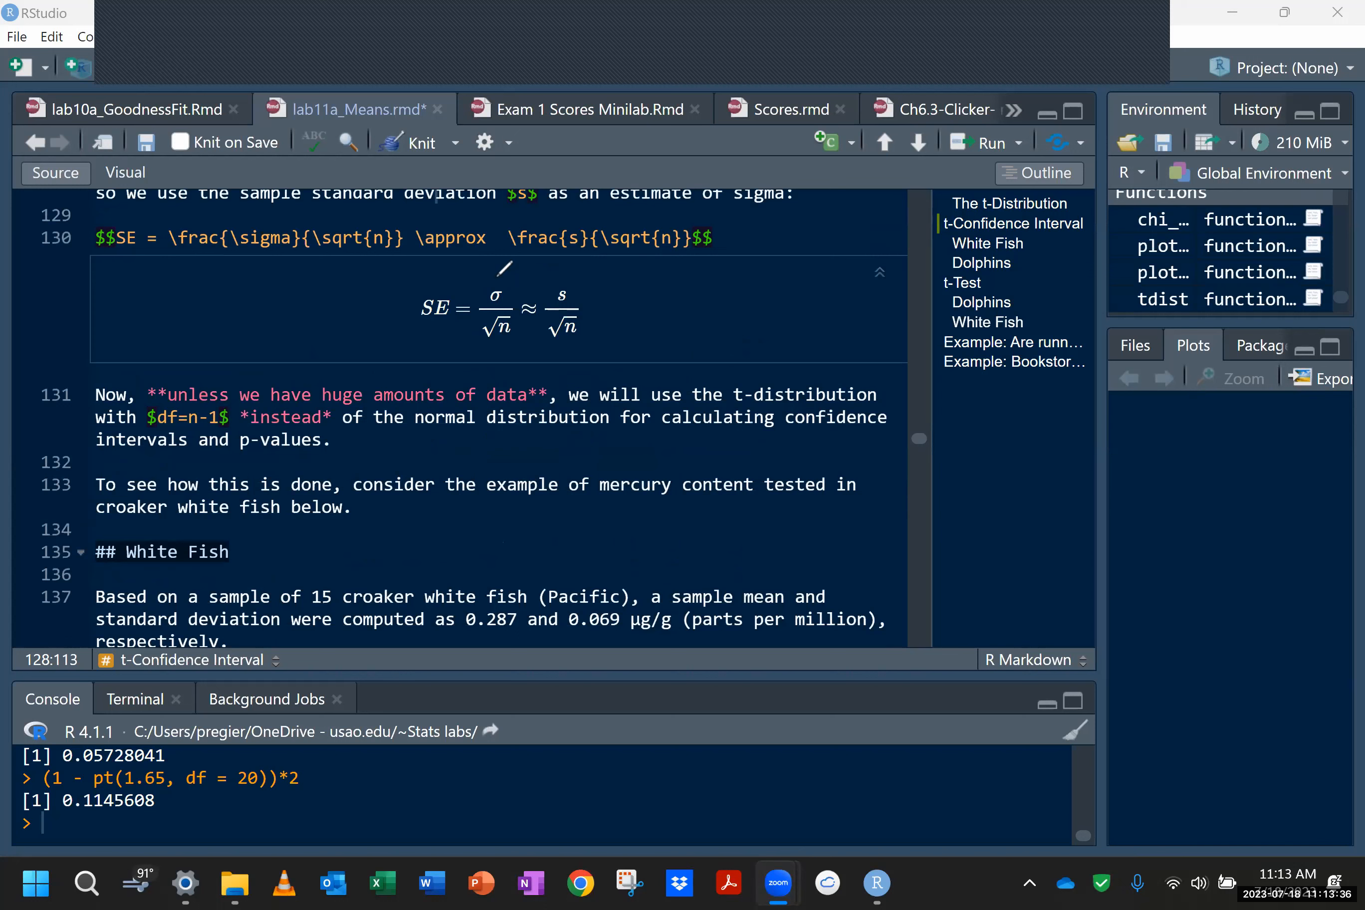
{"action": "left_click_drag", "start_coordinate": [496, 276], "coordinate": [553, 271]}
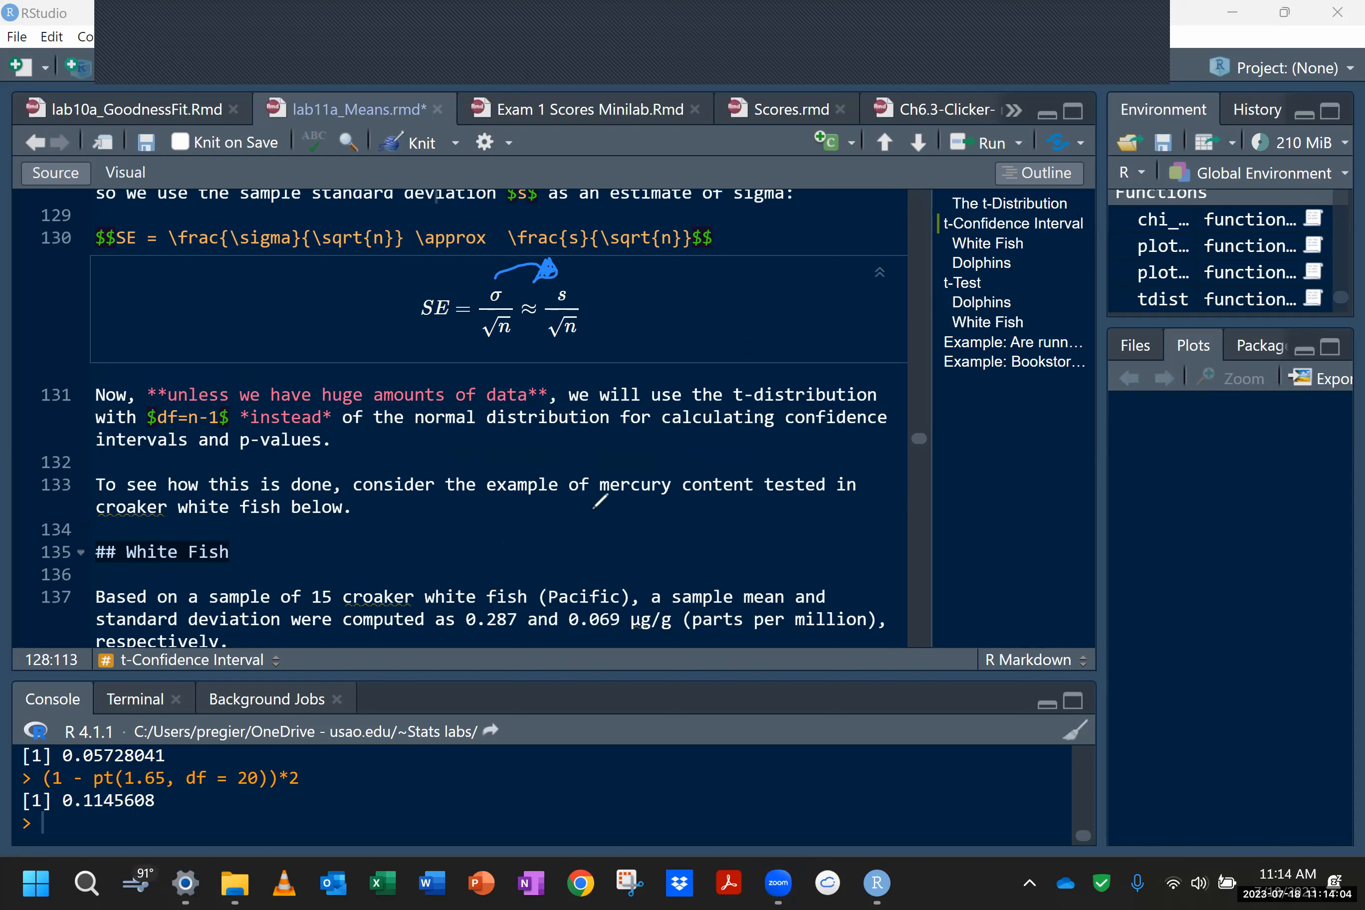
Step: Fill in the White Fish sample mean as xbar = 0.287, copying the value from the problem text
{"action": "left_click", "coordinate": [349, 18]}
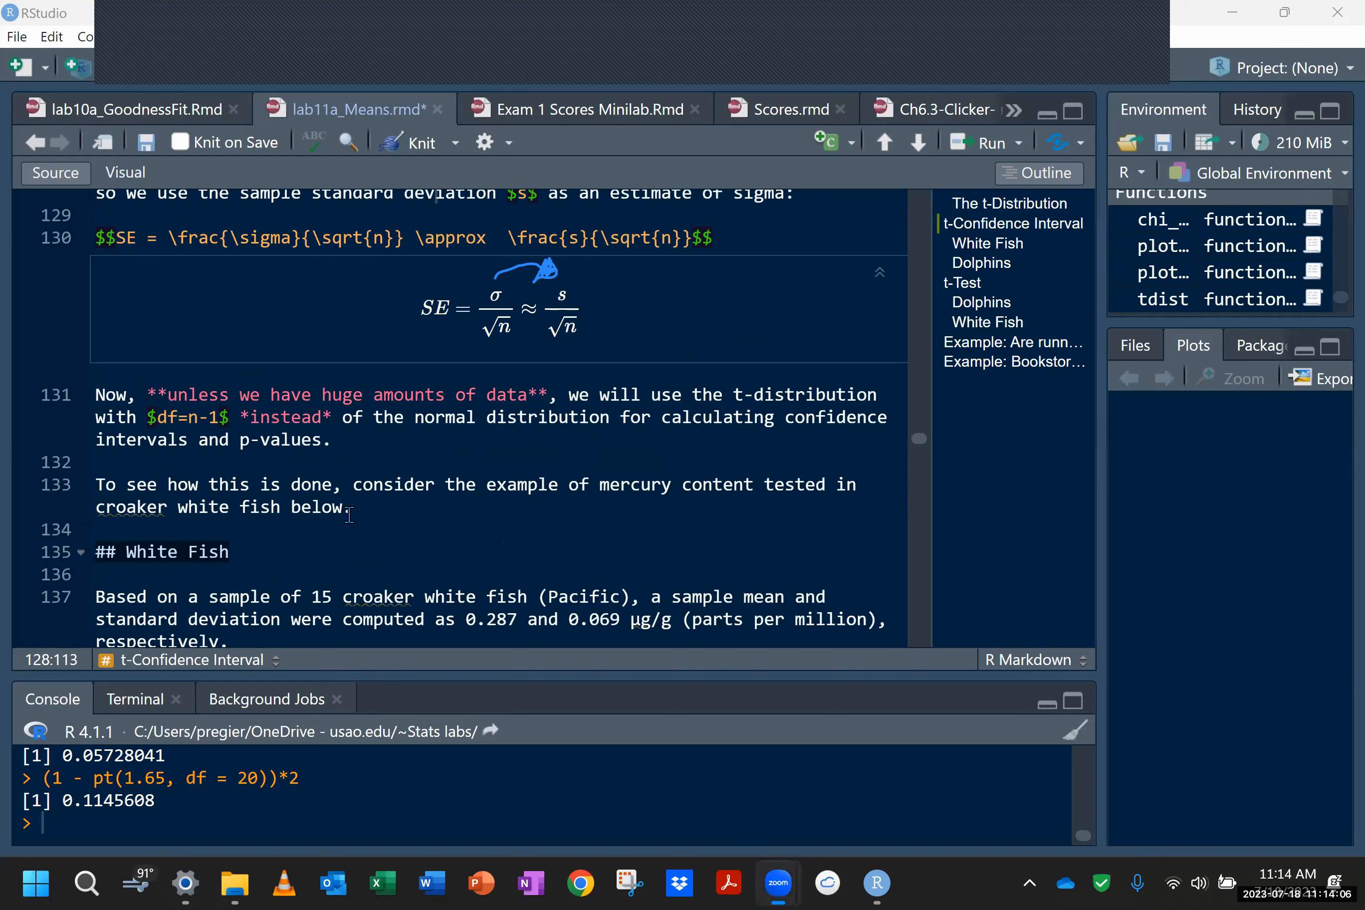
{"action": "scroll", "coordinate": [349, 514], "scroll_direction": "down", "scroll_amount": 5}
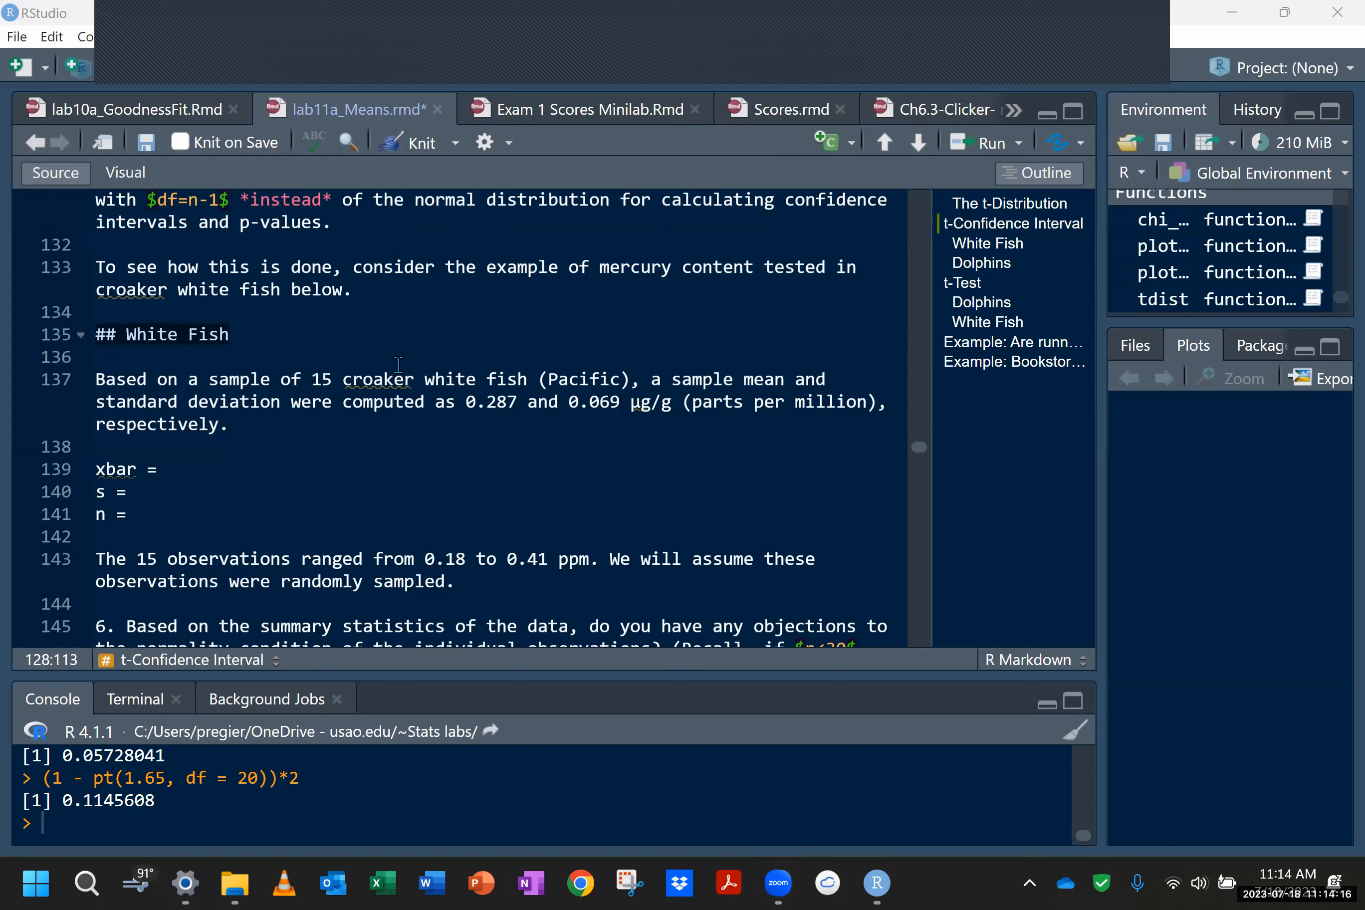
{"action": "left_click", "coordinate": [291, 465]}
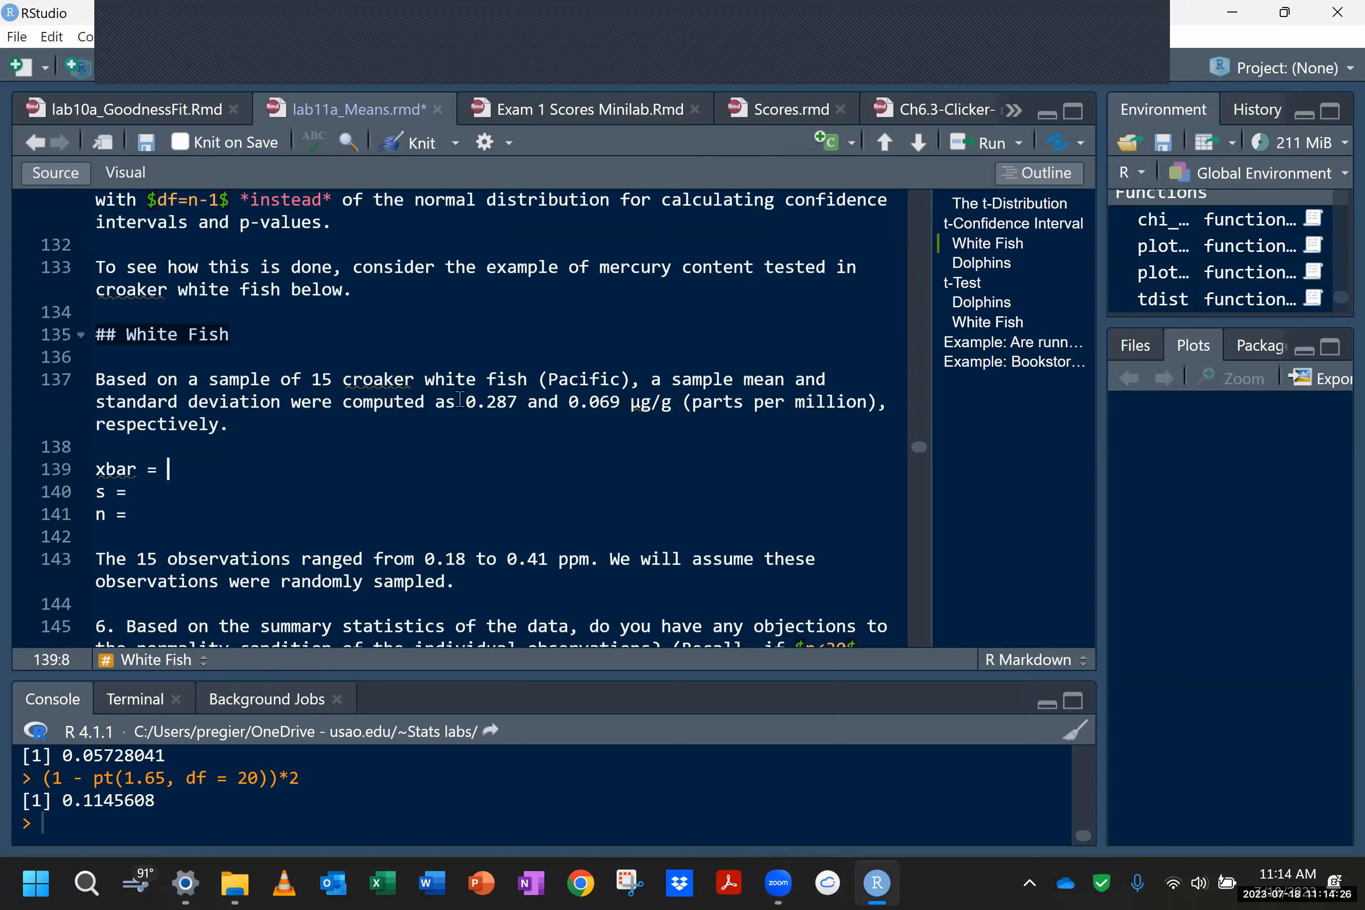
{"action": "left_click_drag", "start_coordinate": [465, 402], "coordinate": [514, 402]}
{"action": "key", "text": "ctrl+c"}
{"action": "left_click", "coordinate": [263, 461]}
{"action": "key", "text": "ctrl+v"}
Step: Complete the White Fish summary statistics with s = 0.069 and n = 15
{"action": "left_click_drag", "start_coordinate": [568, 404], "coordinate": [622, 407]}
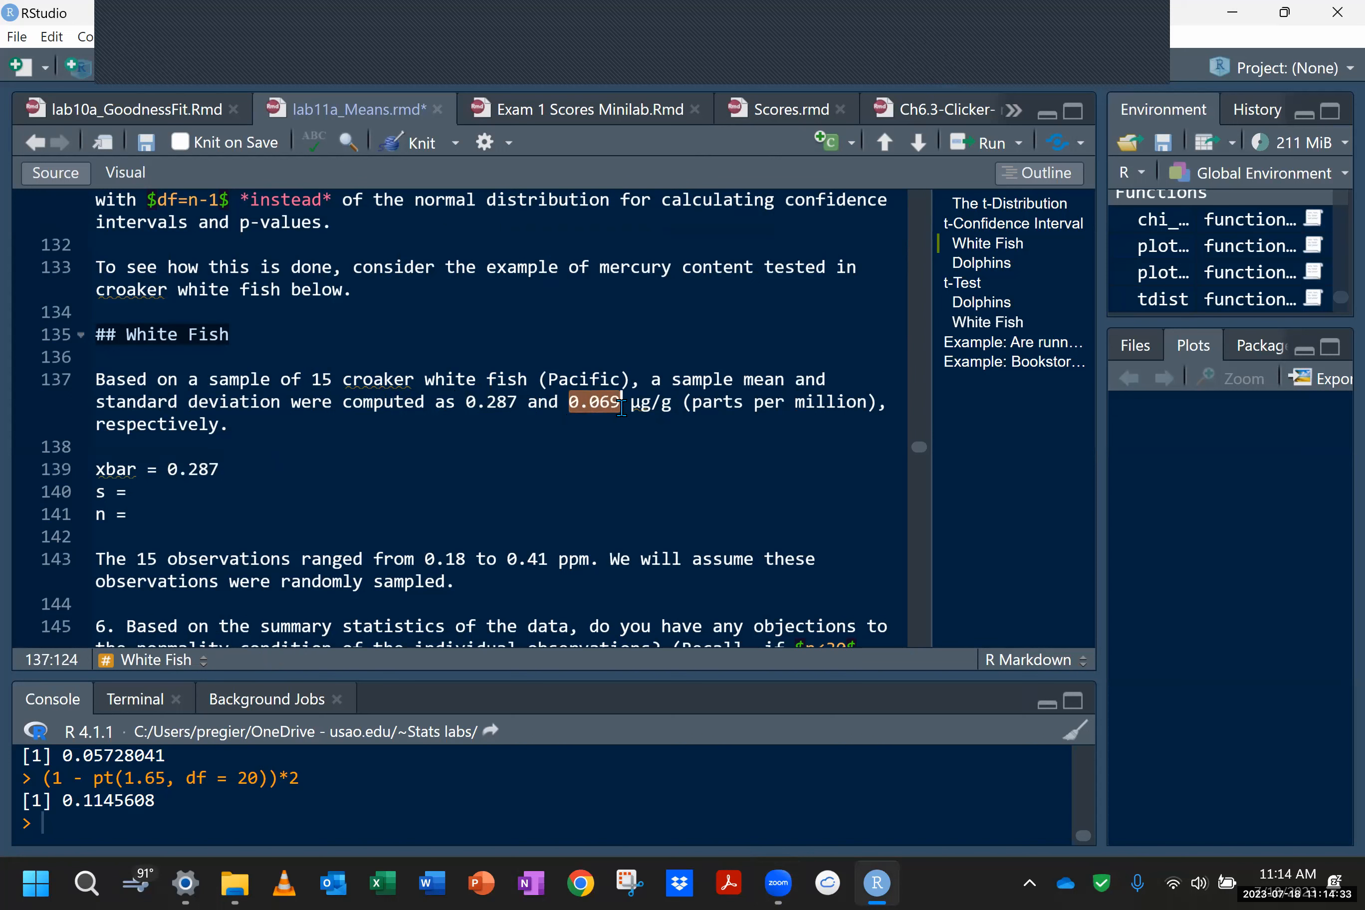
{"action": "left_click", "coordinate": [228, 498]}
{"action": "key", "text": "BackSpace"}
{"action": "key", "text": "BackSpace"}
{"action": "key", "text": "BackSpace"}
{"action": "type", "text": "0.069"}
{"action": "key", "text": "Down"}
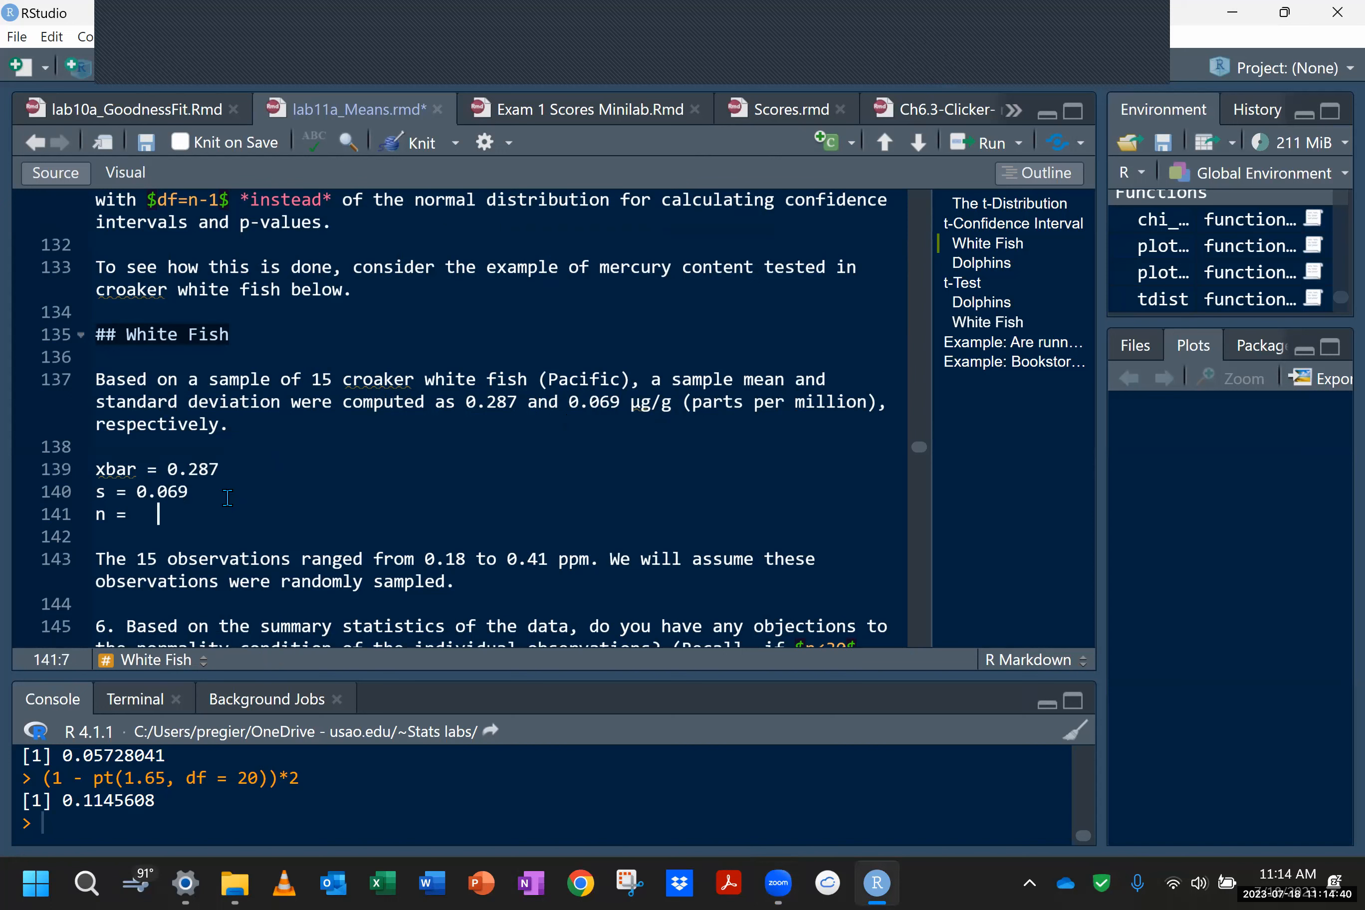
{"action": "key", "text": "BackSpace"}
{"action": "key", "text": "BackSpace"}
{"action": "type", "text": "15"}
{"action": "left_click_drag", "start_coordinate": [172, 498], "coordinate": [85, 478]}
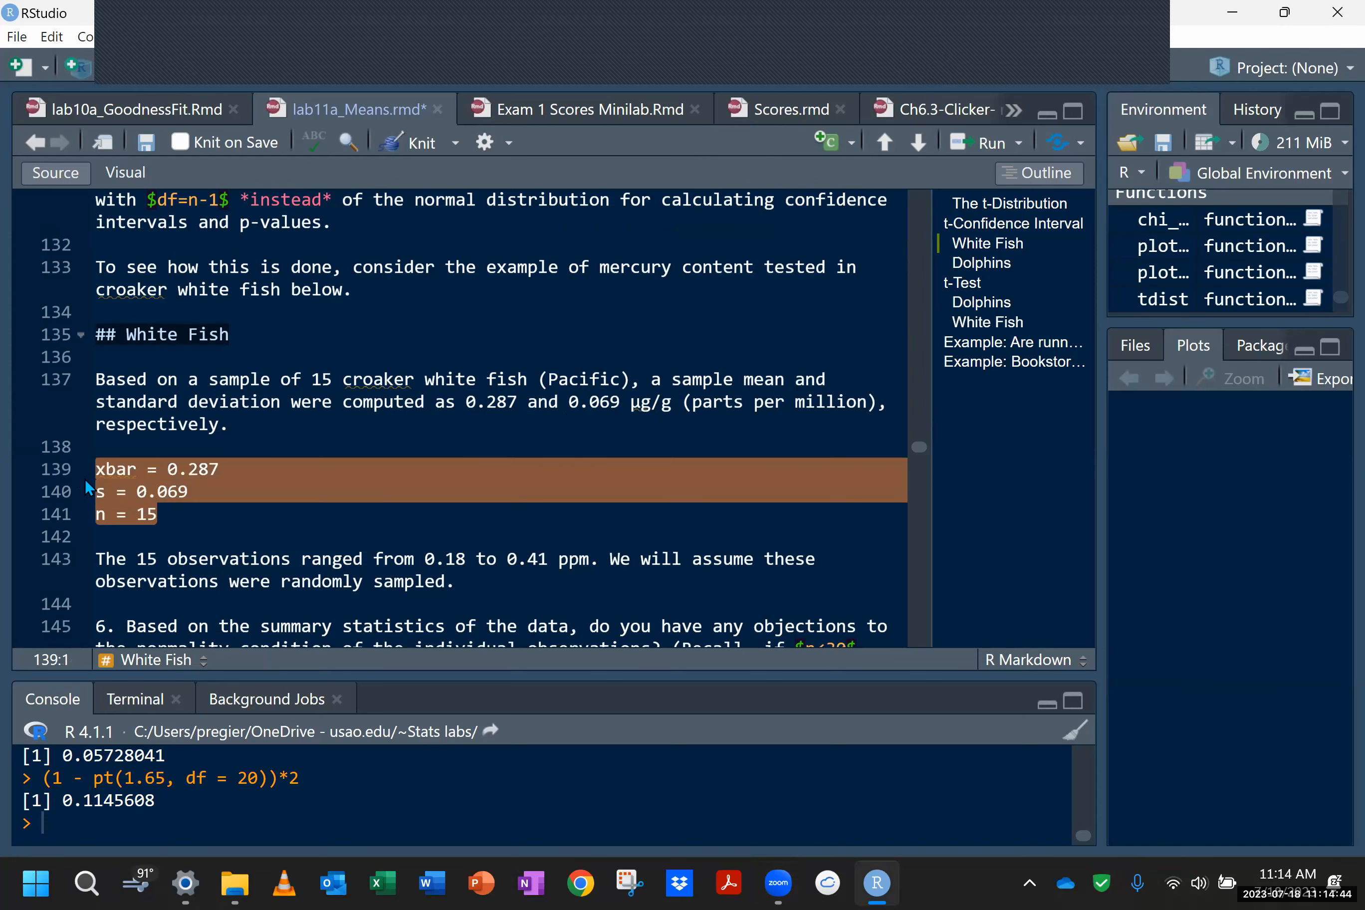
Step: Copy the sentence beginning "If $n<30$, then we typically assume" from the sample-size condition and paste it as the answer to question 6
{"action": "scroll", "coordinate": [256, 494], "scroll_direction": "down", "scroll_amount": 3}
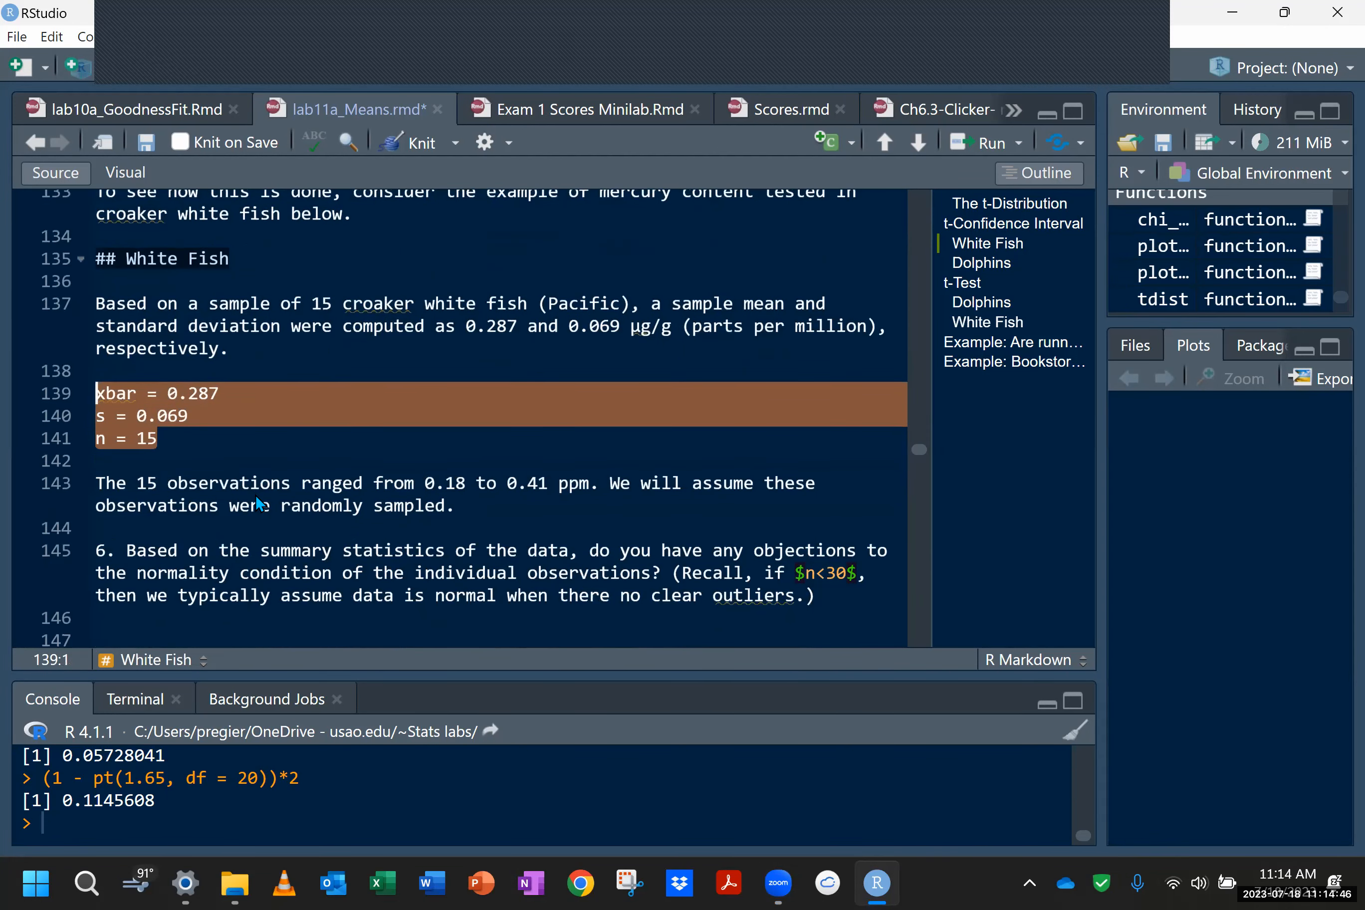
{"action": "scroll", "coordinate": [255, 494], "scroll_direction": "down", "scroll_amount": 3}
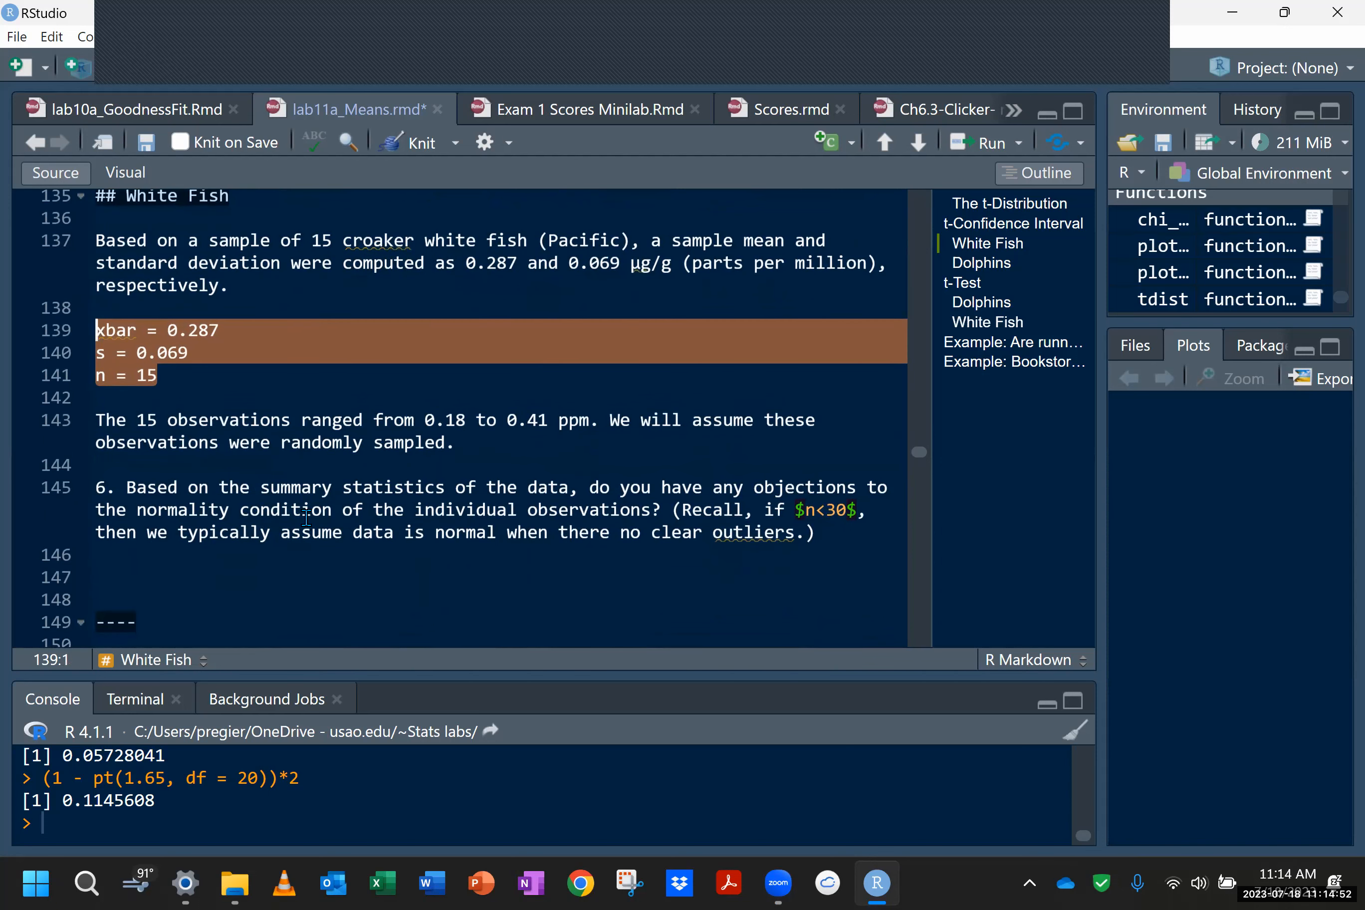
{"action": "scroll", "coordinate": [306, 517], "scroll_direction": "up", "scroll_amount": 4}
{"action": "scroll", "coordinate": [306, 517], "scroll_direction": "up", "scroll_amount": 15}
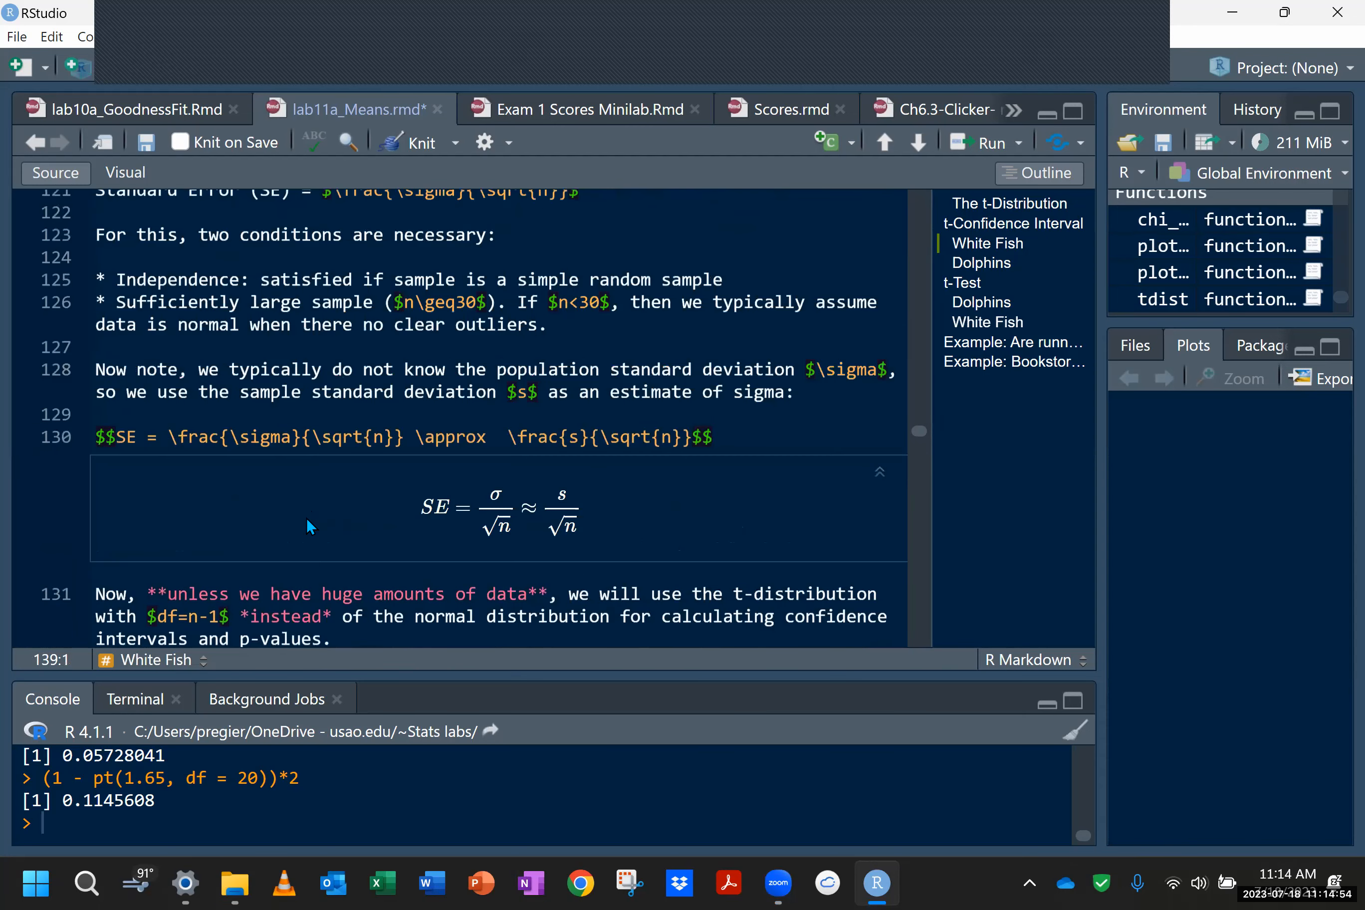
{"action": "scroll", "coordinate": [306, 517], "scroll_direction": "up", "scroll_amount": 2}
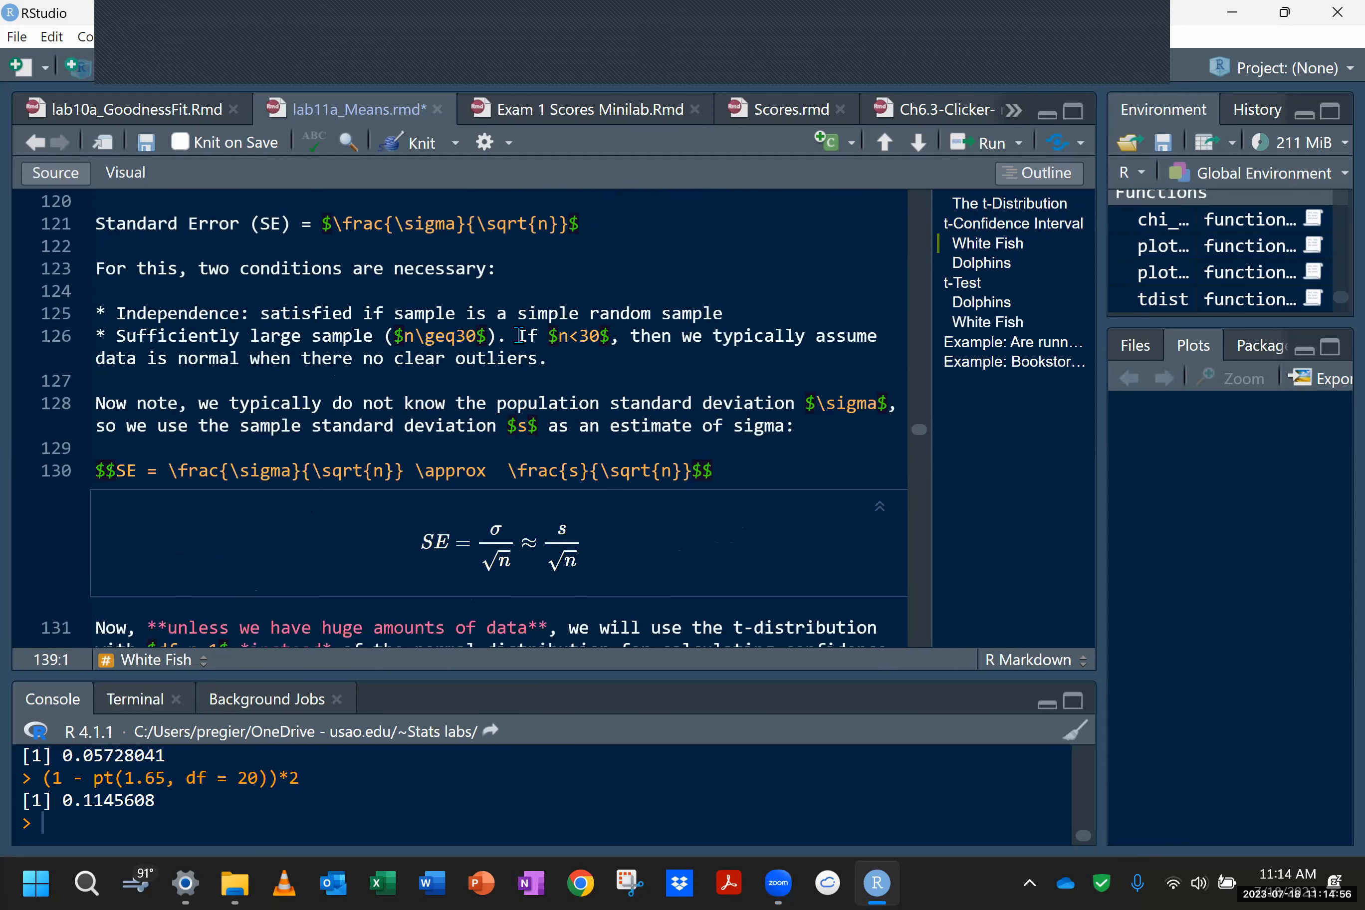
{"action": "left_click_drag", "start_coordinate": [520, 335], "coordinate": [560, 364]}
{"action": "key", "text": "ctrl+c"}
{"action": "scroll", "coordinate": [563, 372], "scroll_direction": "down", "scroll_amount": 1}
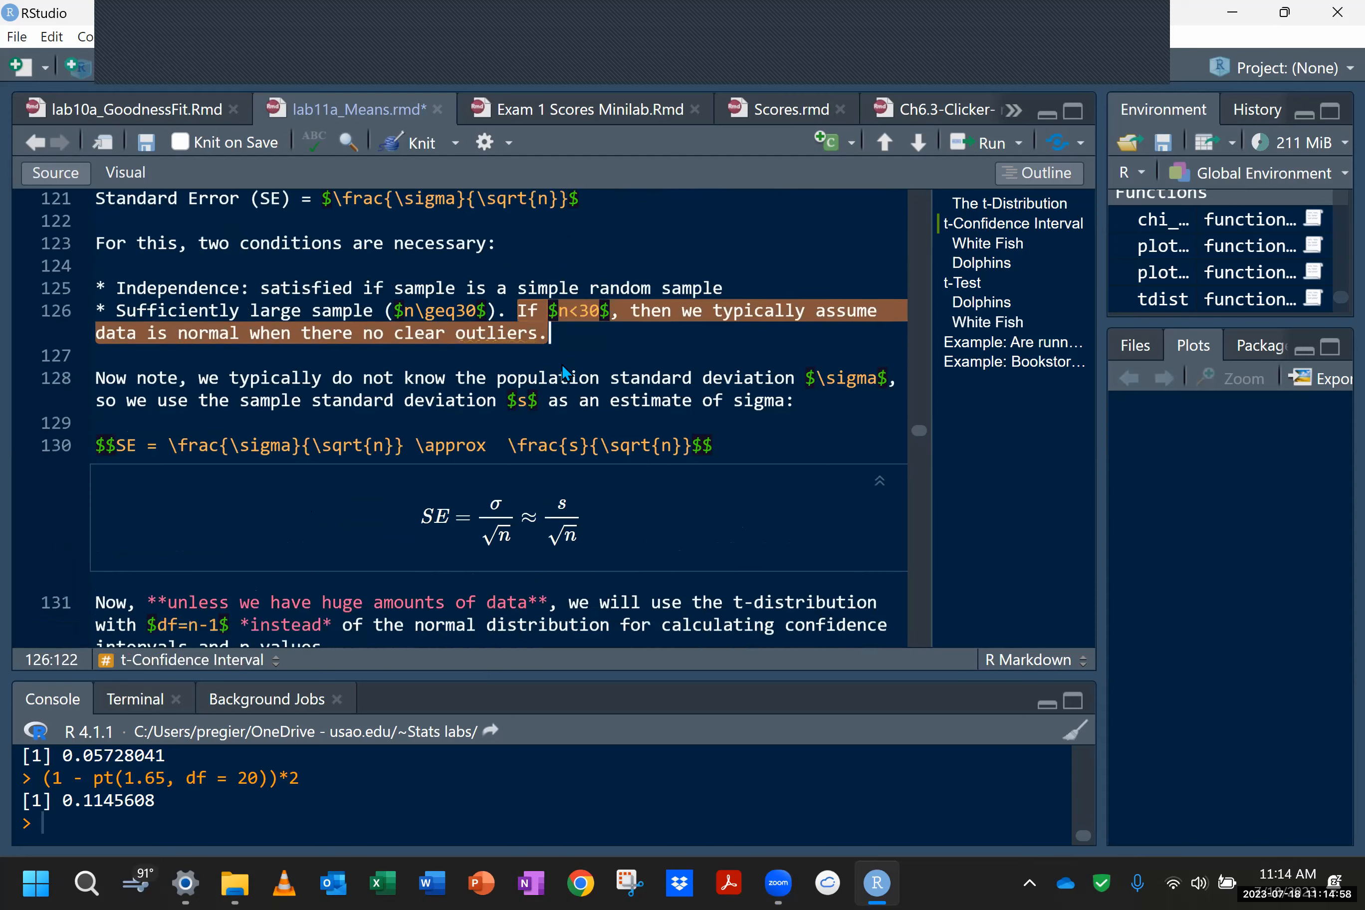
{"action": "scroll", "coordinate": [562, 368], "scroll_direction": "down", "scroll_amount": 10}
{"action": "scroll", "coordinate": [563, 363], "scroll_direction": "down", "scroll_amount": 15}
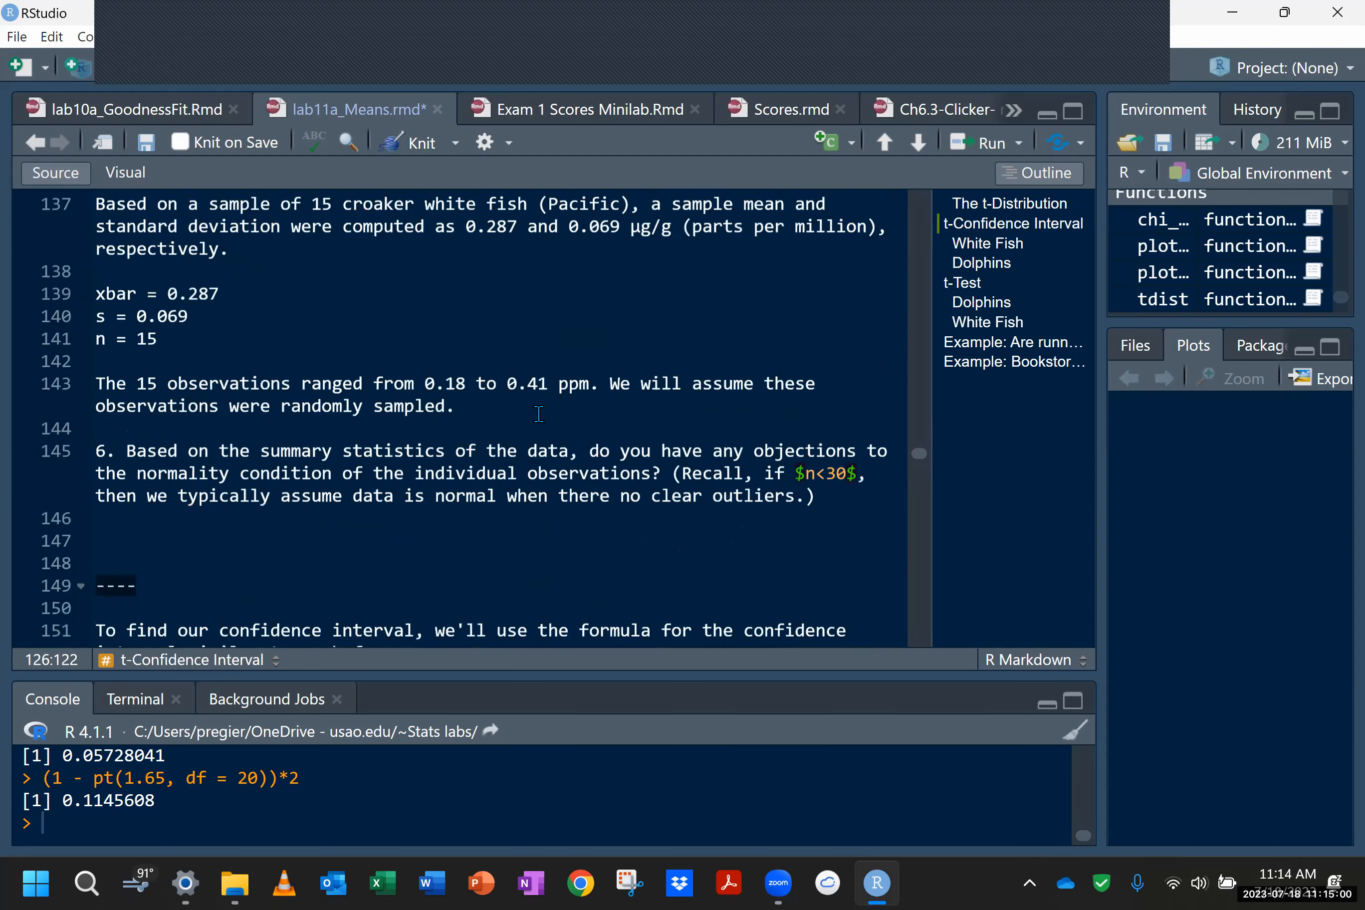
{"action": "scroll", "coordinate": [540, 411], "scroll_direction": "down", "scroll_amount": 1}
{"action": "left_click", "coordinate": [498, 517]}
{"action": "key", "text": "ctrl+v"}
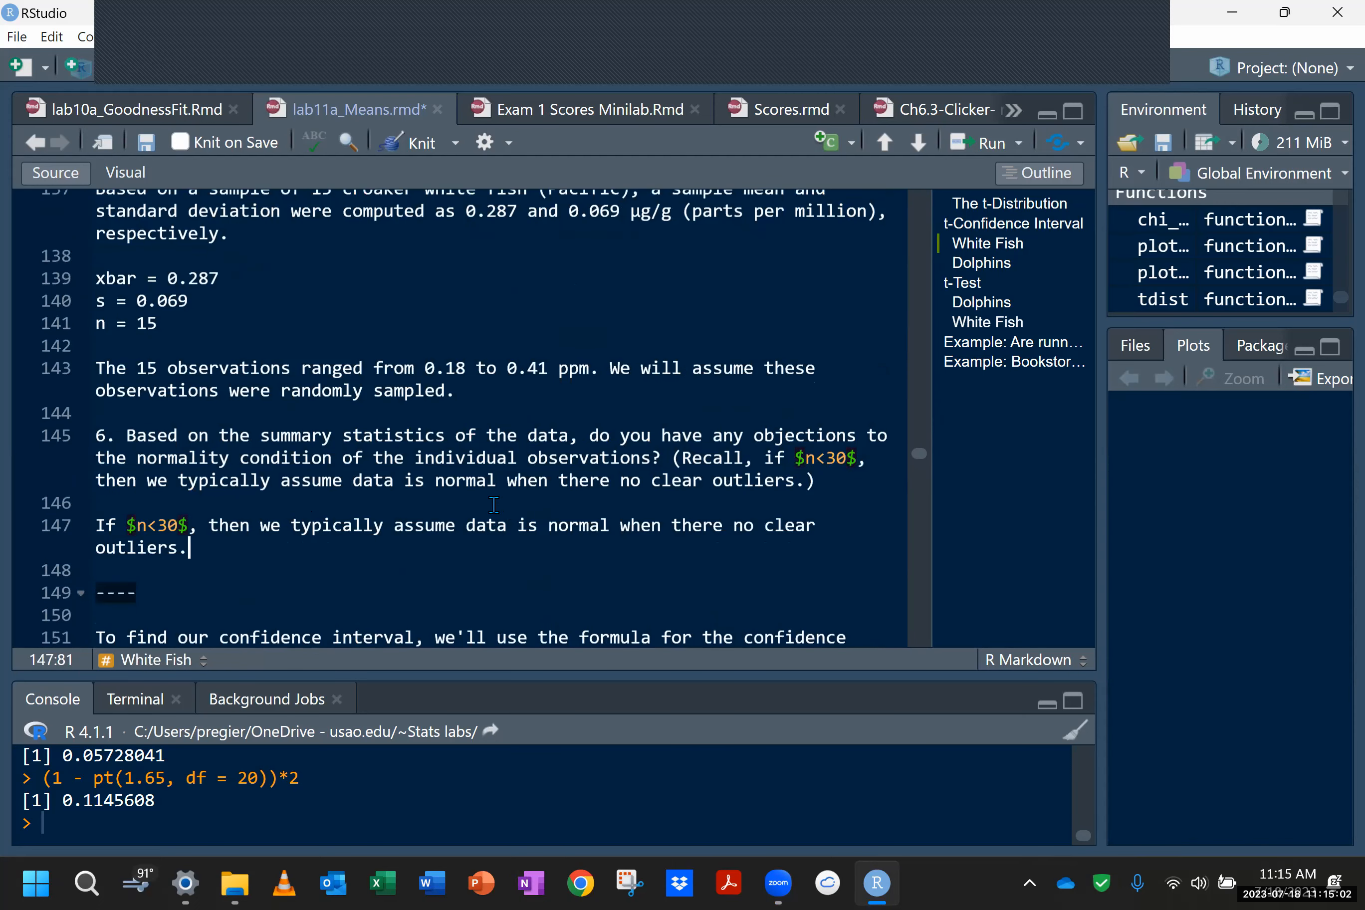
Step: Insert an empty R code chunk below the question 6 answer
{"action": "key", "text": "Return"}
{"action": "key", "text": "Return"}
{"action": "key", "text": "ctrl+alt+i"}
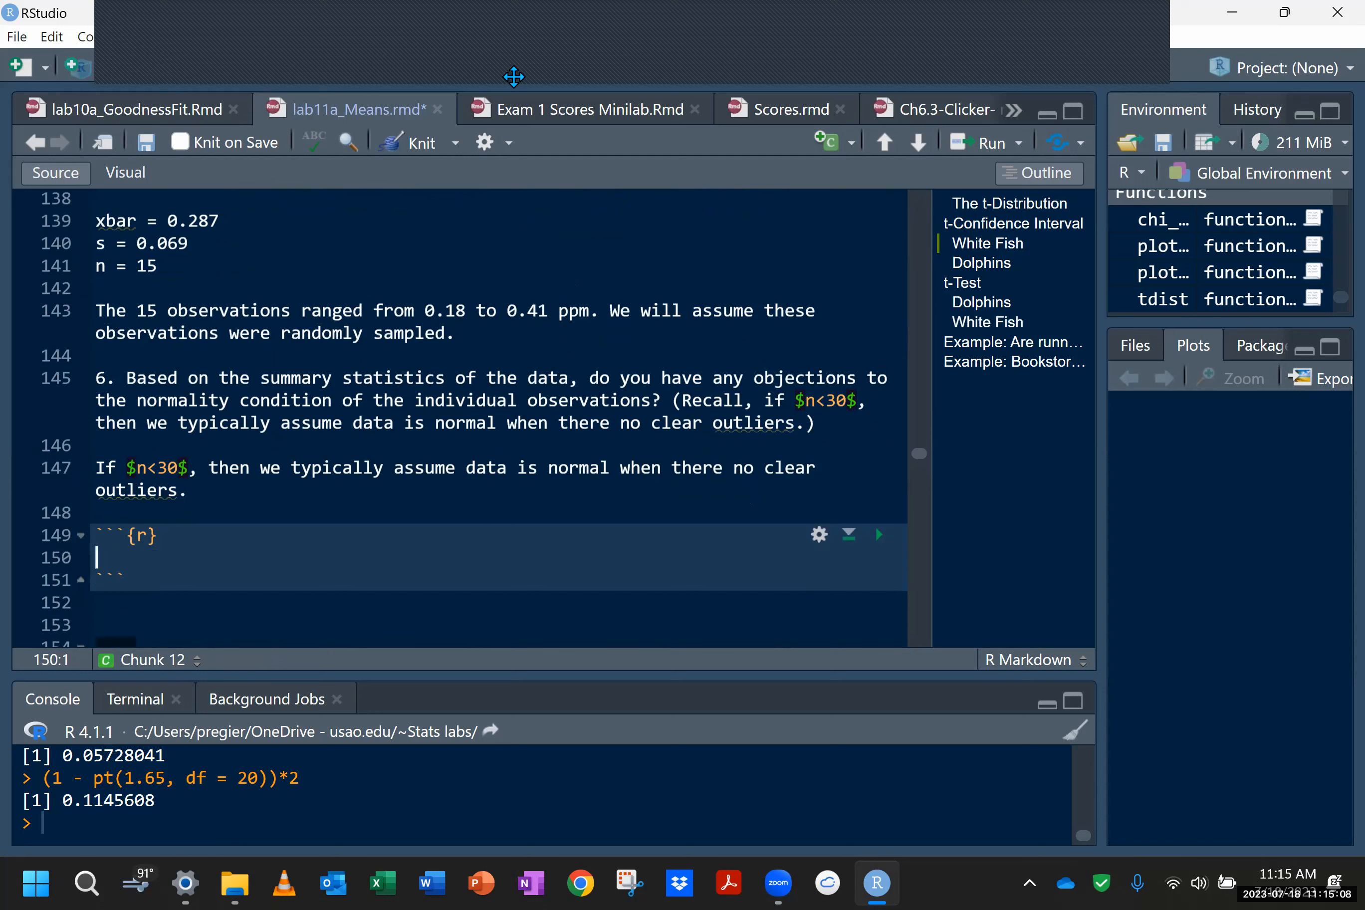
Step: Draw a bell curve with a baseline and a vertical centre line, and label the centre 0.287
{"action": "left_click_drag", "start_coordinate": [923, 610], "coordinate": [520, 652]}
{"action": "mouse_move", "coordinate": [527, 635]}
{"action": "left_mouse_down"}
{"action": "mouse_move", "coordinate": [853, 525]}
{"action": "mouse_move", "coordinate": [902, 590]}
{"action": "left_mouse_up"}
{"action": "left_click_drag", "start_coordinate": [732, 437], "coordinate": [736, 595]}
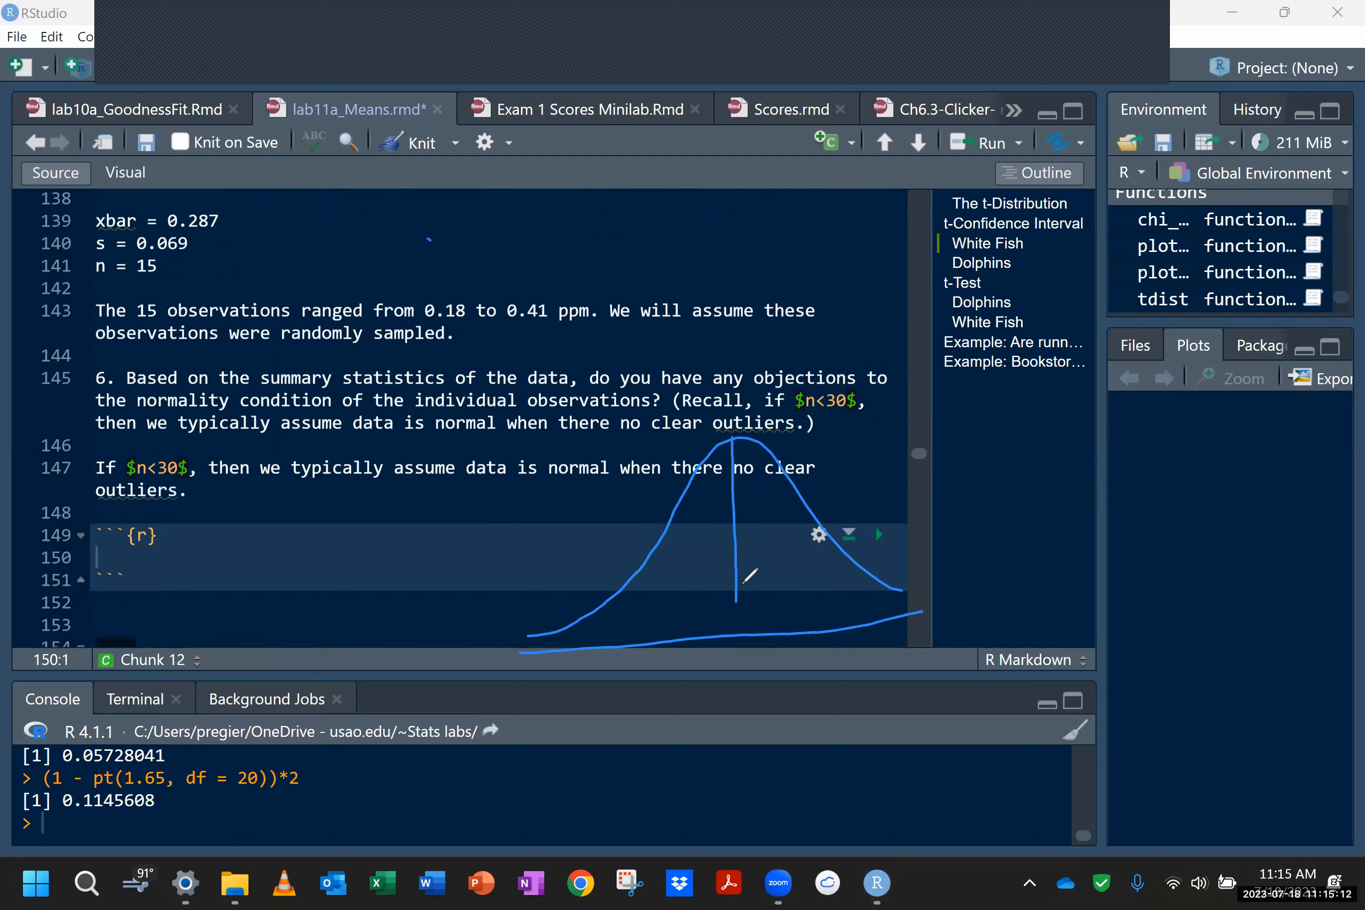
{"action": "mouse_move", "coordinate": [711, 663]}
{"action": "left_mouse_down"}
{"action": "mouse_move", "coordinate": [739, 679]}
{"action": "mouse_move", "coordinate": [778, 655]}
{"action": "mouse_move", "coordinate": [790, 679]}
{"action": "left_mouse_up"}
{"action": "left_click", "coordinate": [723, 682]}
Step: Mark cutoffs on both sides of the bell curve, label each distance from the centre "2sd", and draw arrows pointing at the cutoffs
{"action": "left_click_drag", "start_coordinate": [888, 580], "coordinate": [890, 624]}
{"action": "left_click_drag", "start_coordinate": [600, 611], "coordinate": [600, 664]}
{"action": "mouse_move", "coordinate": [762, 601]}
{"action": "left_mouse_down"}
{"action": "mouse_move", "coordinate": [780, 593]}
{"action": "mouse_move", "coordinate": [809, 612]}
{"action": "left_mouse_up"}
{"action": "mouse_move", "coordinate": [773, 546]}
{"action": "left_mouse_down"}
{"action": "mouse_move", "coordinate": [794, 568]}
{"action": "mouse_move", "coordinate": [822, 537]}
{"action": "left_mouse_up"}
{"action": "left_click_drag", "start_coordinate": [701, 609], "coordinate": [626, 627]}
{"action": "mouse_move", "coordinate": [637, 562]}
{"action": "left_mouse_down"}
{"action": "mouse_move", "coordinate": [662, 586]}
{"action": "mouse_move", "coordinate": [693, 539]}
{"action": "left_mouse_up"}
{"action": "left_click_drag", "start_coordinate": [597, 611], "coordinate": [597, 645]}
{"action": "mouse_move", "coordinate": [594, 667]}
{"action": "left_mouse_down"}
{"action": "mouse_move", "coordinate": [590, 725]}
{"action": "mouse_move", "coordinate": [612, 688]}
{"action": "left_mouse_up"}
{"action": "mouse_move", "coordinate": [882, 700]}
{"action": "left_mouse_down"}
{"action": "mouse_move", "coordinate": [884, 643]}
{"action": "mouse_move", "coordinate": [900, 643]}
{"action": "left_mouse_up"}
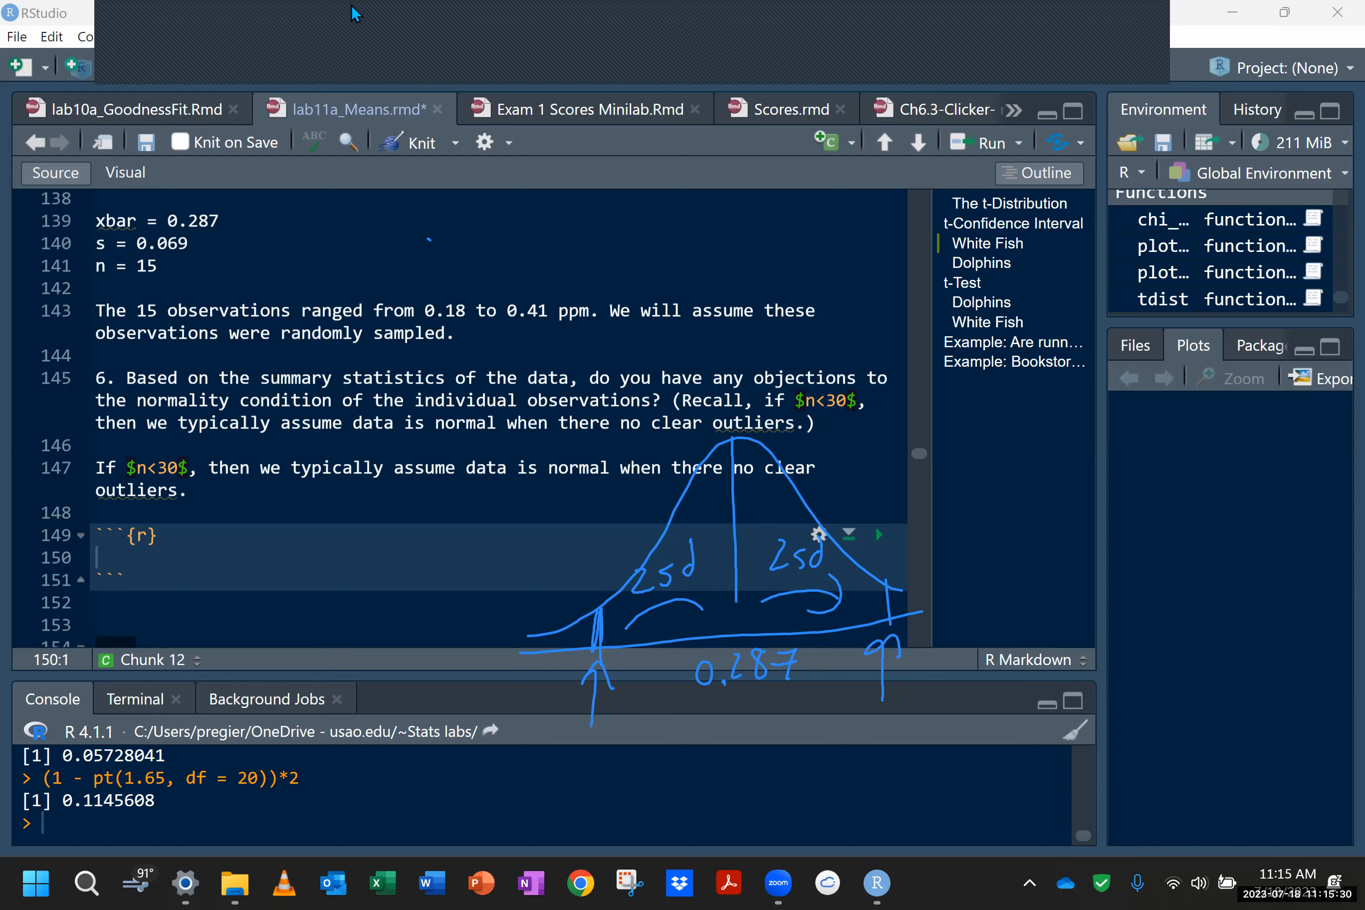
Step: Compute 0.287 + 2*0.069 in the empty R chunk, and write 0.425 under the curve's upper cutoff
{"action": "double_click", "coordinate": [192, 242]}
{"action": "double_click", "coordinate": [193, 221]}
{"action": "key", "text": "ctrl+c"}
{"action": "left_click", "coordinate": [121, 550]}
{"action": "key", "text": "ctrl+v"}
{"action": "type", "text": "+ 2*"}
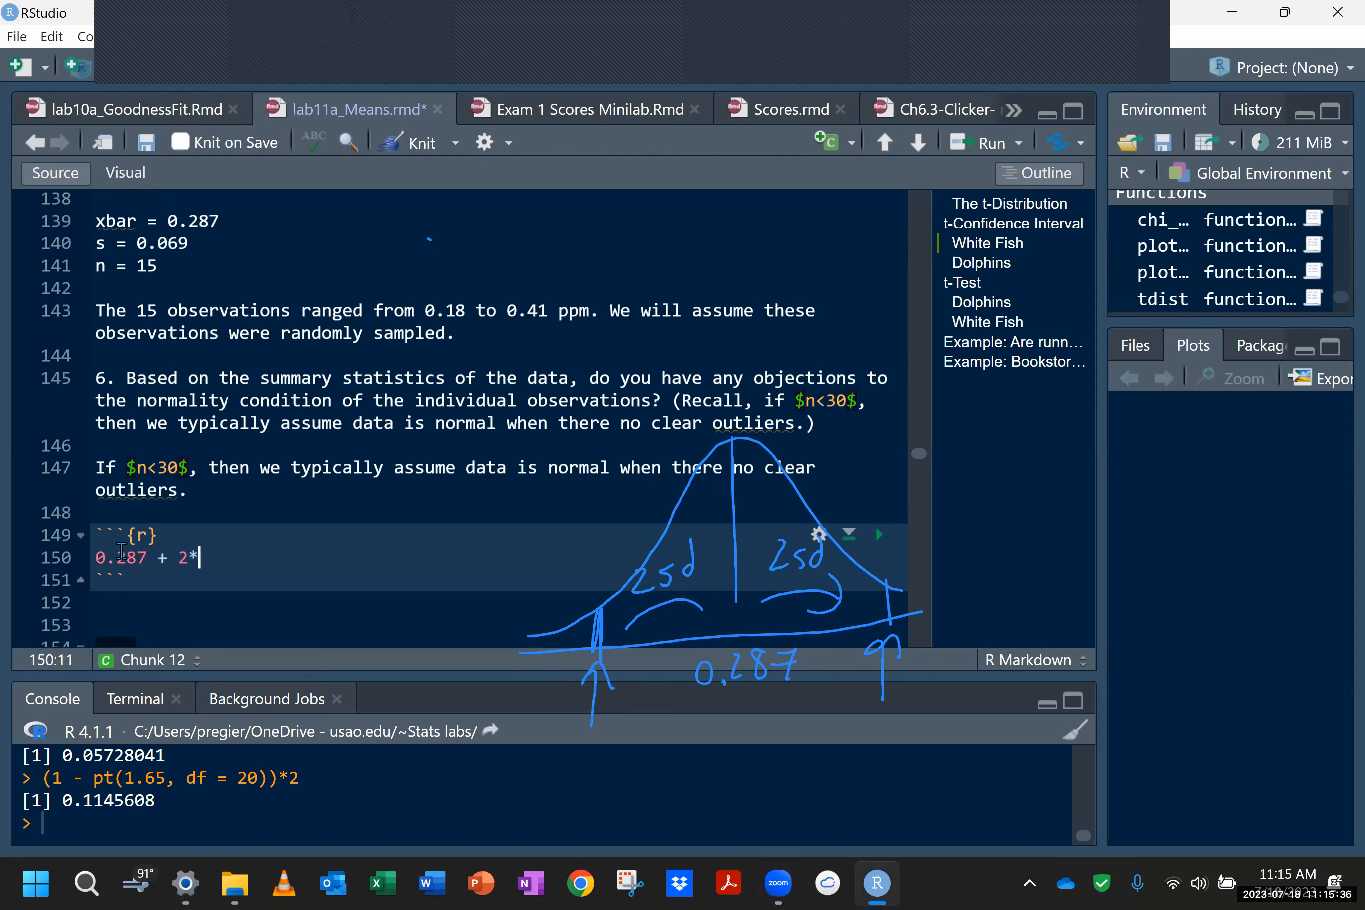
{"action": "double_click", "coordinate": [166, 247]}
{"action": "key", "text": "ctrl+c"}
{"action": "left_click", "coordinate": [207, 556]}
{"action": "key", "text": "ctrl+v"}
{"action": "key", "text": "ctrl+Return"}
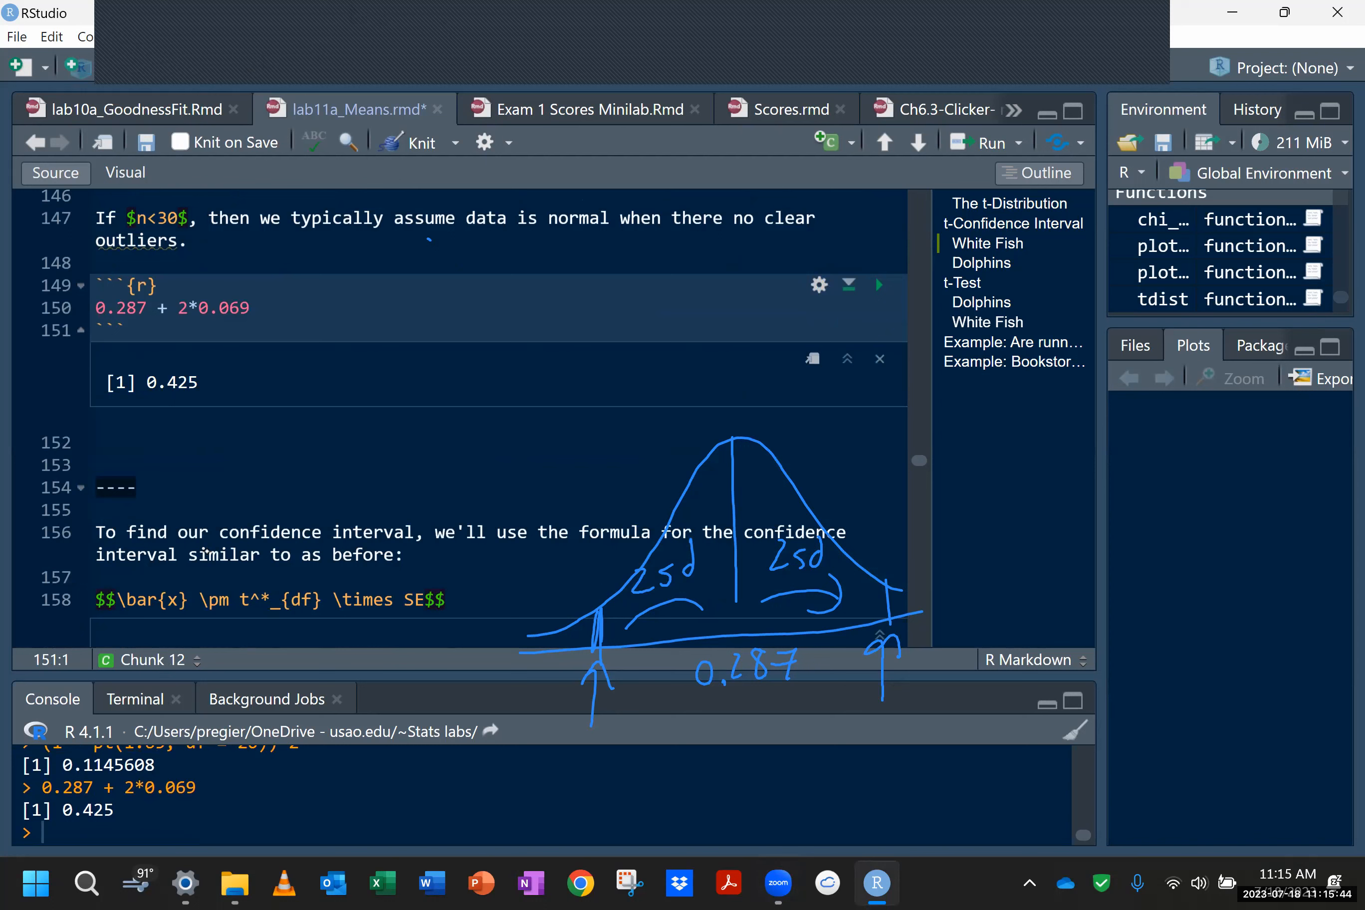
{"action": "mouse_move", "coordinate": [858, 754]}
{"action": "left_mouse_down"}
{"action": "mouse_move", "coordinate": [887, 727]}
{"action": "mouse_move", "coordinate": [960, 711]}
{"action": "mouse_move", "coordinate": [935, 757]}
{"action": "mouse_move", "coordinate": [831, 765]}
{"action": "mouse_move", "coordinate": [846, 744]}
{"action": "left_mouse_up"}
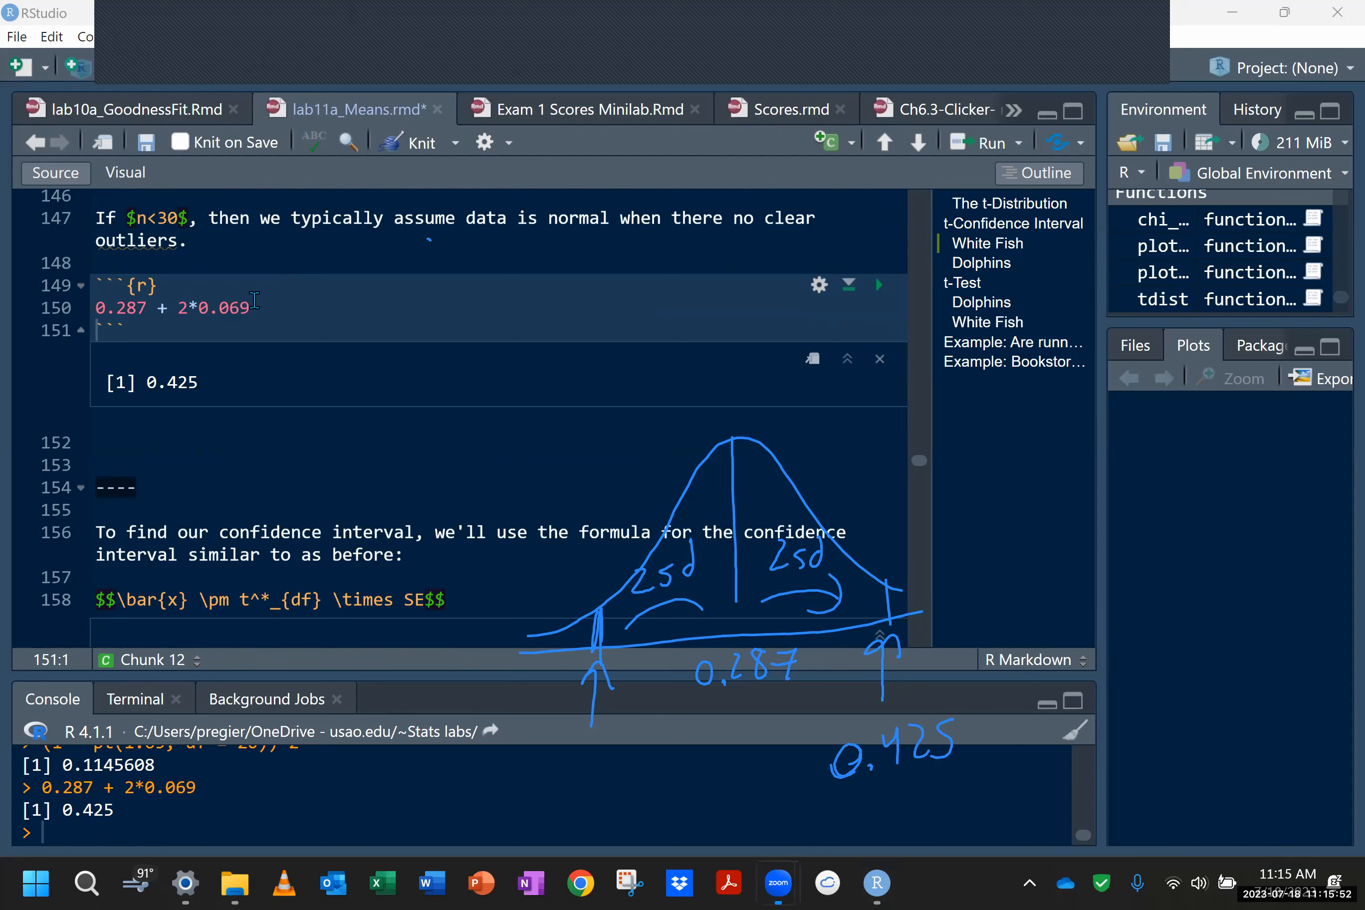
Step: Duplicate the calculation line in the chunk, change the copy to 0.287 - 2*0.069, and run the chunk
{"action": "left_click_drag", "start_coordinate": [254, 301], "coordinate": [96, 307]}
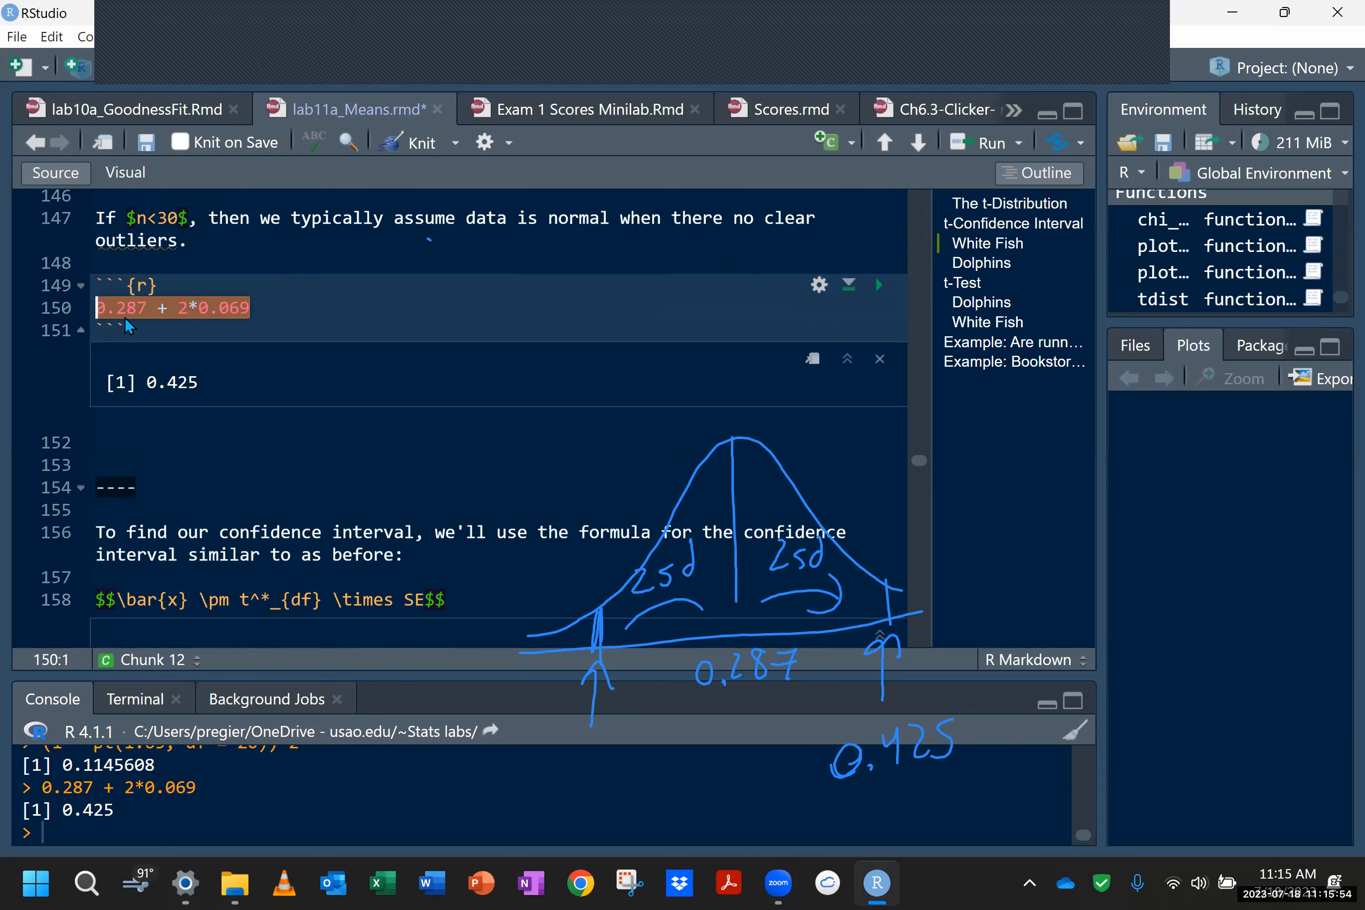
{"action": "key", "text": "shift+alt+Down"}
{"action": "key", "text": "End"}
{"action": "key", "text": "Left"}
{"action": "key", "text": "Left"}
{"action": "key", "text": "Left"}
{"action": "key", "text": "Left"}
{"action": "key", "text": "Left"}
{"action": "key", "text": "Left"}
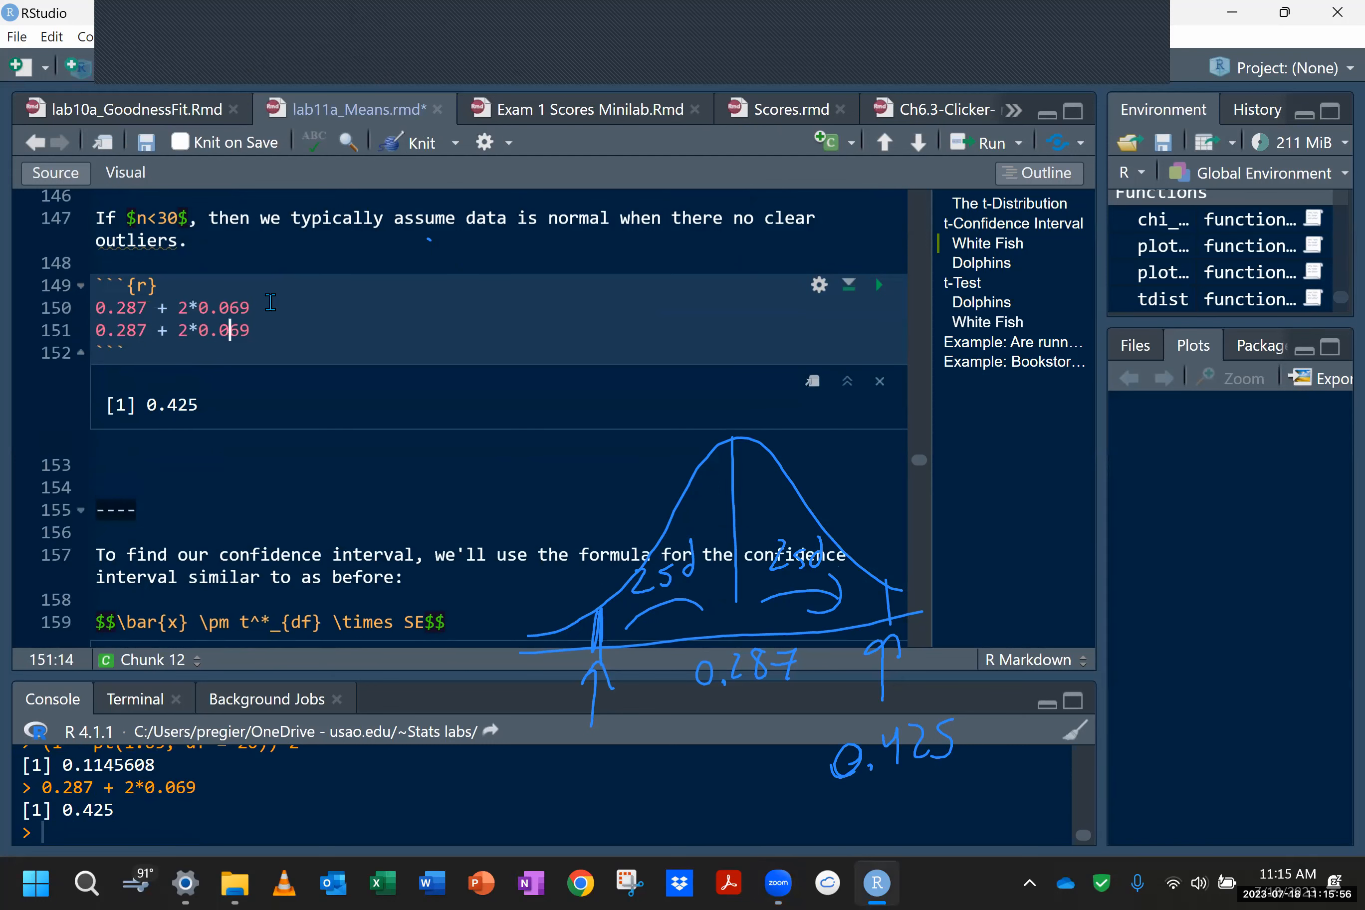
{"action": "key", "text": "Left"}
{"action": "key", "text": "Left"}
{"action": "key", "text": "BackSpace"}
{"action": "type", "text": "-"}
{"action": "left_click", "coordinate": [878, 285]}
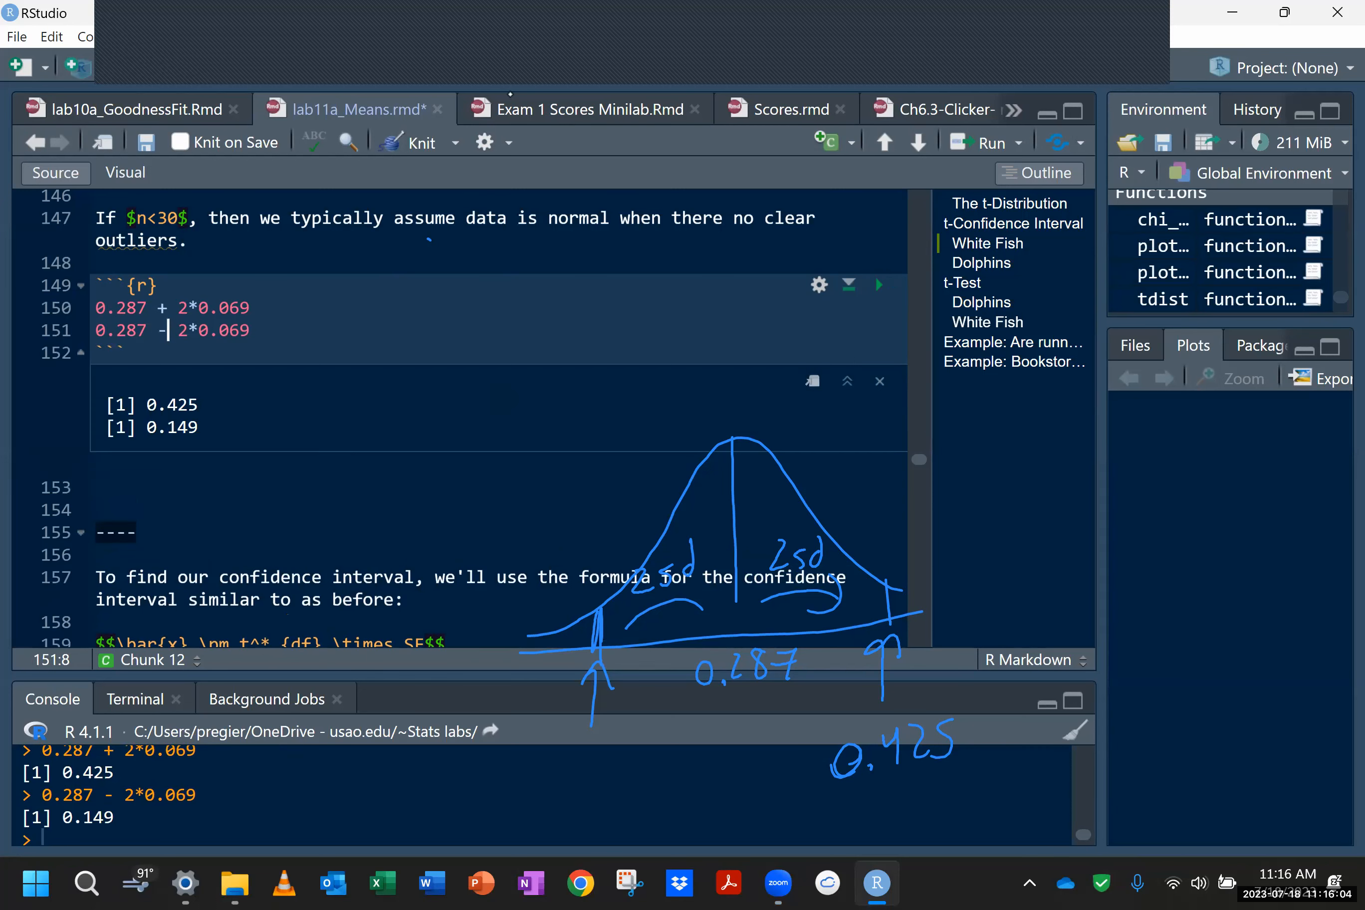
Step: Write 0.149 under the lower cutoff of the bell curve
{"action": "left_click_drag", "start_coordinate": [541, 762], "coordinate": [542, 778]}
{"action": "left_click", "coordinate": [556, 783]}
{"action": "left_click_drag", "start_coordinate": [569, 753], "coordinate": [570, 787]}
{"action": "left_click_drag", "start_coordinate": [582, 756], "coordinate": [600, 787]}
{"action": "left_click_drag", "start_coordinate": [620, 751], "coordinate": [623, 794]}
Step: Draw a brace over the bell curve and label it "95% of Data"
{"action": "left_click", "coordinate": [474, 298]}
{"action": "mouse_move", "coordinate": [885, 463]}
{"action": "left_mouse_down"}
{"action": "mouse_move", "coordinate": [763, 370]}
{"action": "mouse_move", "coordinate": [622, 455]}
{"action": "left_mouse_up"}
{"action": "mouse_move", "coordinate": [676, 333]}
{"action": "left_mouse_down"}
{"action": "mouse_move", "coordinate": [681, 301]}
{"action": "mouse_move", "coordinate": [691, 364]}
{"action": "left_mouse_up"}
{"action": "mouse_move", "coordinate": [741, 291]}
{"action": "left_mouse_down"}
{"action": "mouse_move", "coordinate": [709, 346]}
{"action": "mouse_move", "coordinate": [812, 346]}
{"action": "left_mouse_up"}
{"action": "mouse_move", "coordinate": [825, 341]}
{"action": "left_mouse_down"}
{"action": "mouse_move", "coordinate": [813, 276]}
{"action": "mouse_move", "coordinate": [834, 268]}
{"action": "left_mouse_up"}
{"action": "left_click_drag", "start_coordinate": [820, 312], "coordinate": [834, 309]}
{"action": "left_click_drag", "start_coordinate": [851, 300], "coordinate": [864, 355]}
{"action": "mouse_move", "coordinate": [885, 313]}
{"action": "left_mouse_down"}
{"action": "mouse_move", "coordinate": [907, 343]}
{"action": "mouse_move", "coordinate": [937, 328]}
{"action": "left_mouse_up"}
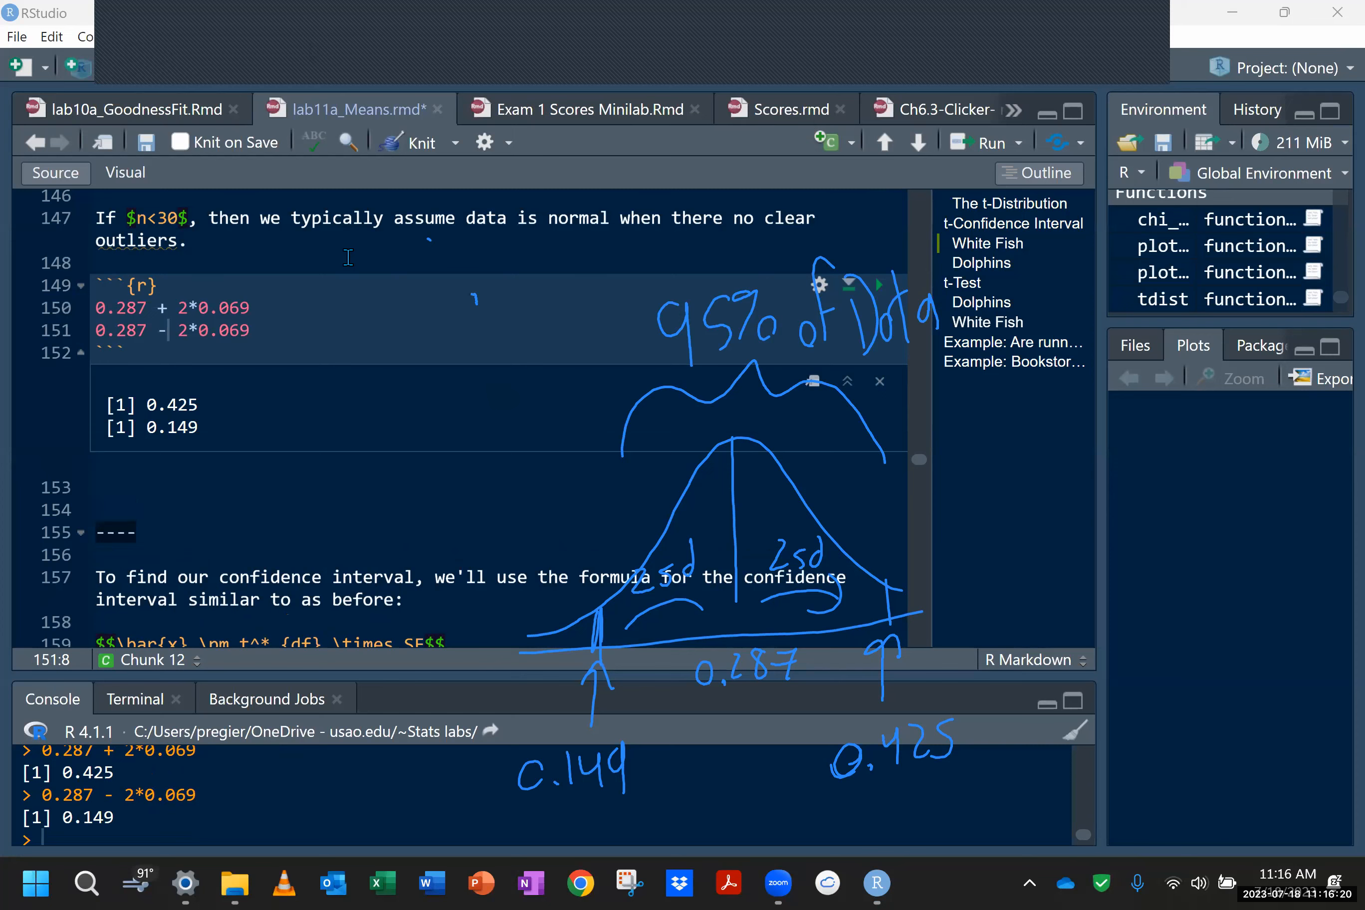
Step: Circle 0.18 in the observation range in red, mark it on the curve with a labelled arrow, and draw a wavy line between the cutoffs
{"action": "scroll", "coordinate": [348, 257], "scroll_direction": "up", "scroll_amount": 3}
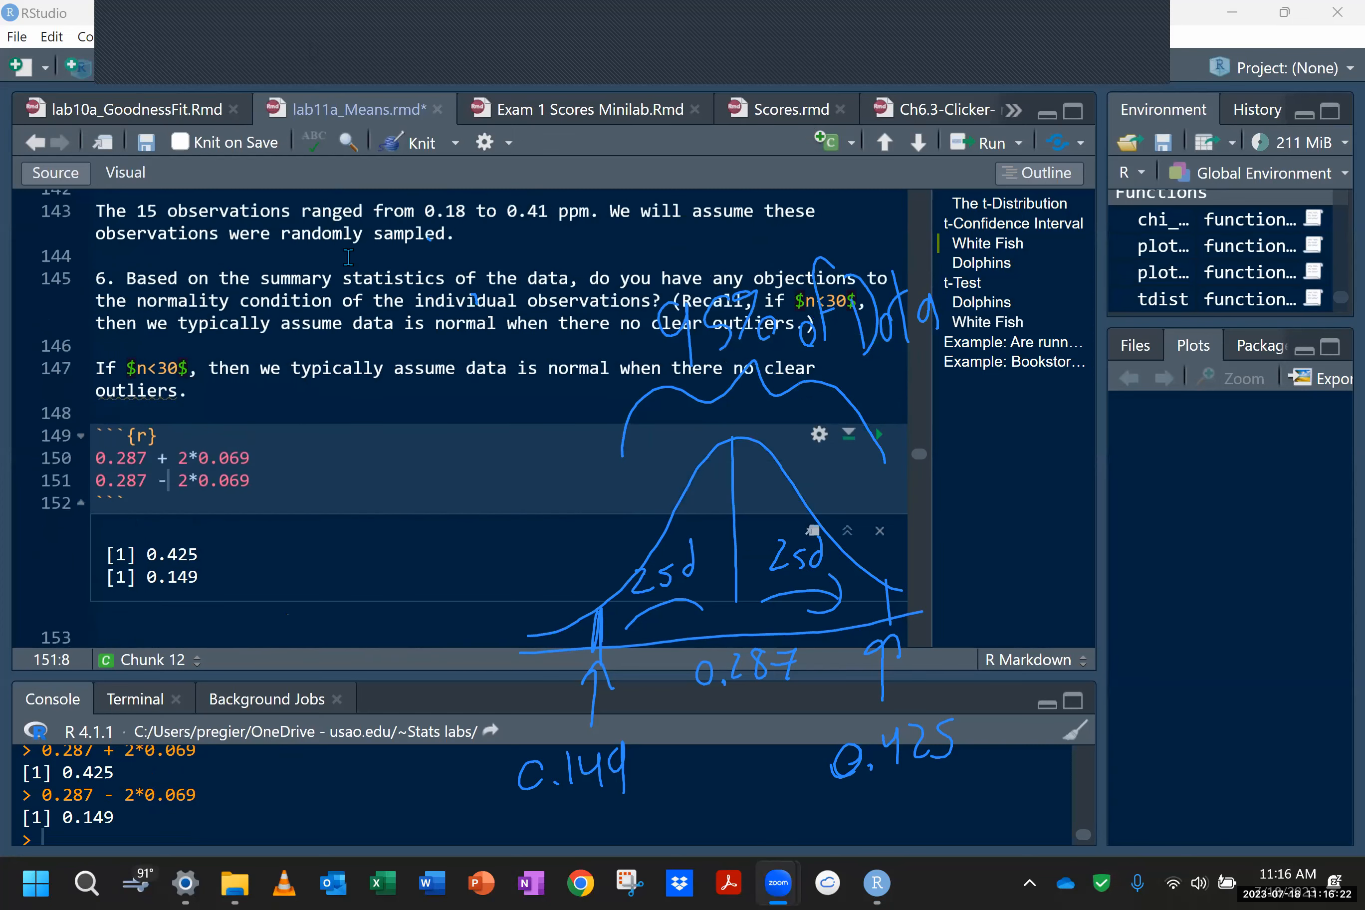
{"action": "scroll", "coordinate": [347, 257], "scroll_direction": "up", "scroll_amount": 1}
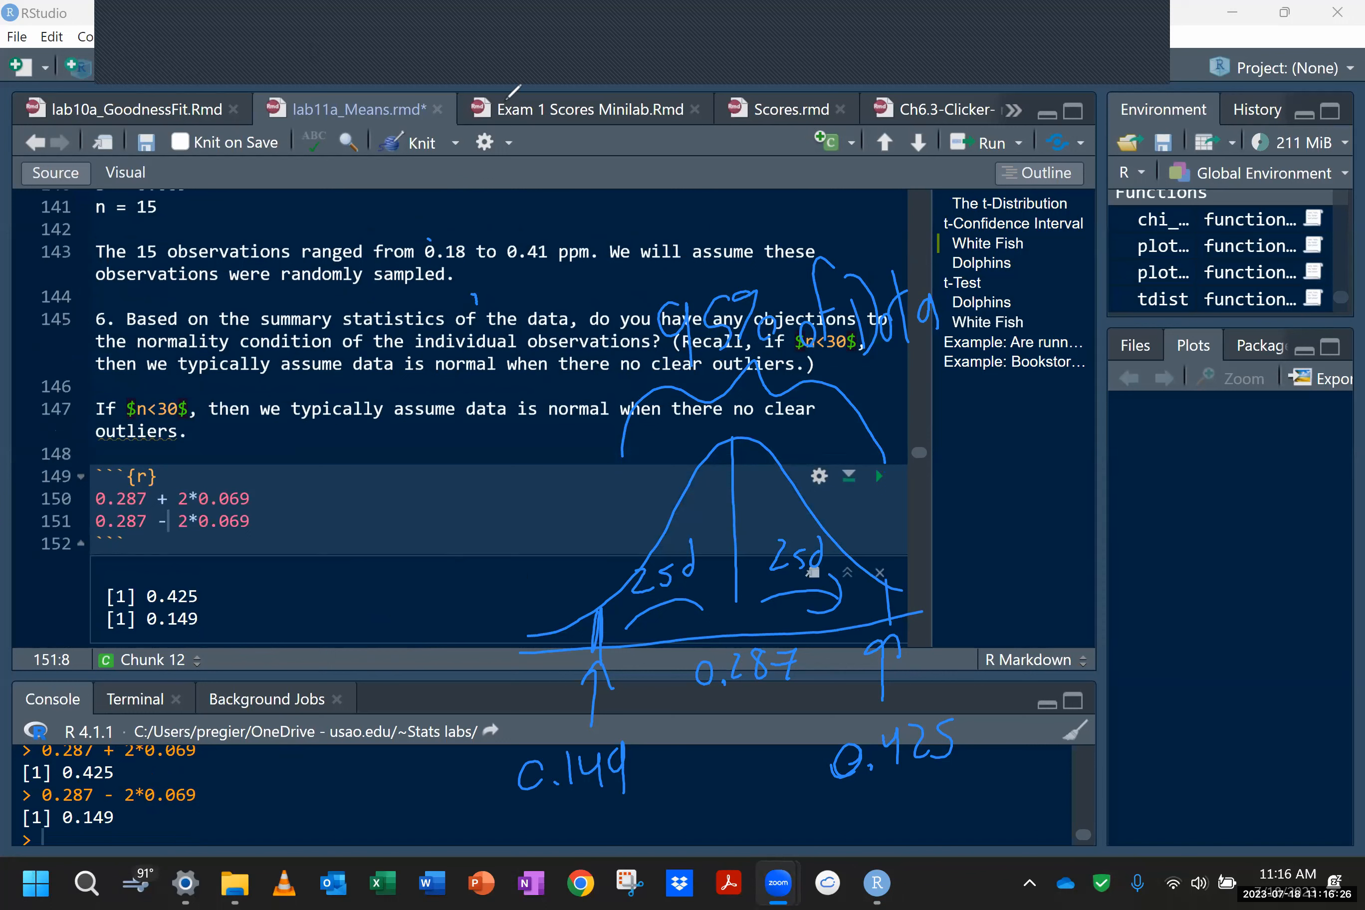
{"action": "left_click_drag", "start_coordinate": [455, 222], "coordinate": [458, 223]}
{"action": "mouse_move", "coordinate": [626, 670]}
{"action": "left_mouse_down"}
{"action": "mouse_move", "coordinate": [669, 744]}
{"action": "mouse_move", "coordinate": [701, 754]}
{"action": "mouse_move", "coordinate": [690, 721]}
{"action": "left_mouse_up"}
{"action": "left_click", "coordinate": [683, 758]}
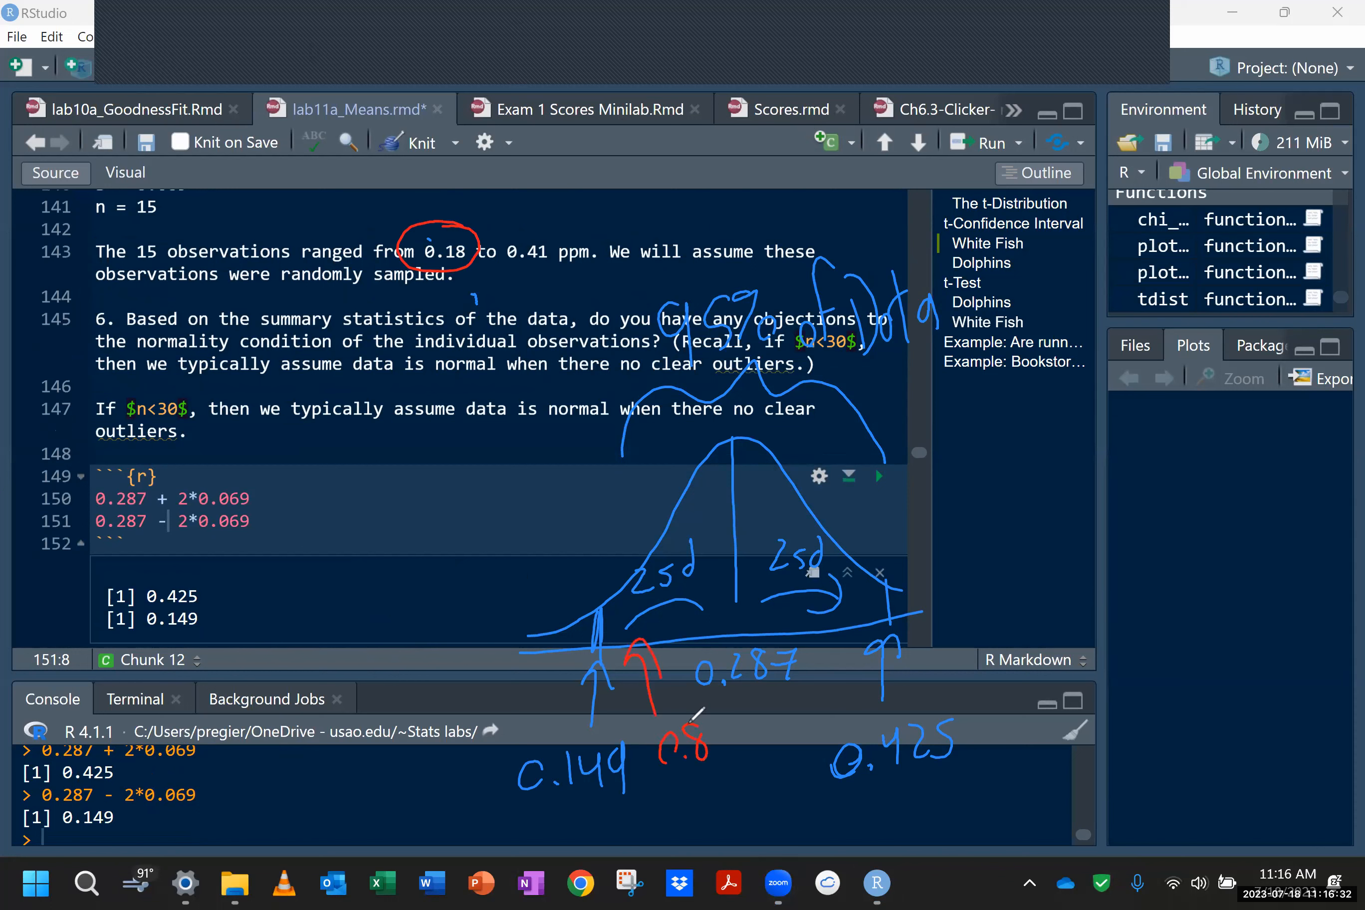
{"action": "key", "text": "ctrl+z"}
{"action": "left_click_drag", "start_coordinate": [401, 544], "coordinate": [409, 541]}
{"action": "left_click_drag", "start_coordinate": [685, 722], "coordinate": [689, 762]}
{"action": "left_click_drag", "start_coordinate": [682, 756], "coordinate": [678, 736]}
{"action": "left_click_drag", "start_coordinate": [623, 619], "coordinate": [863, 615]}
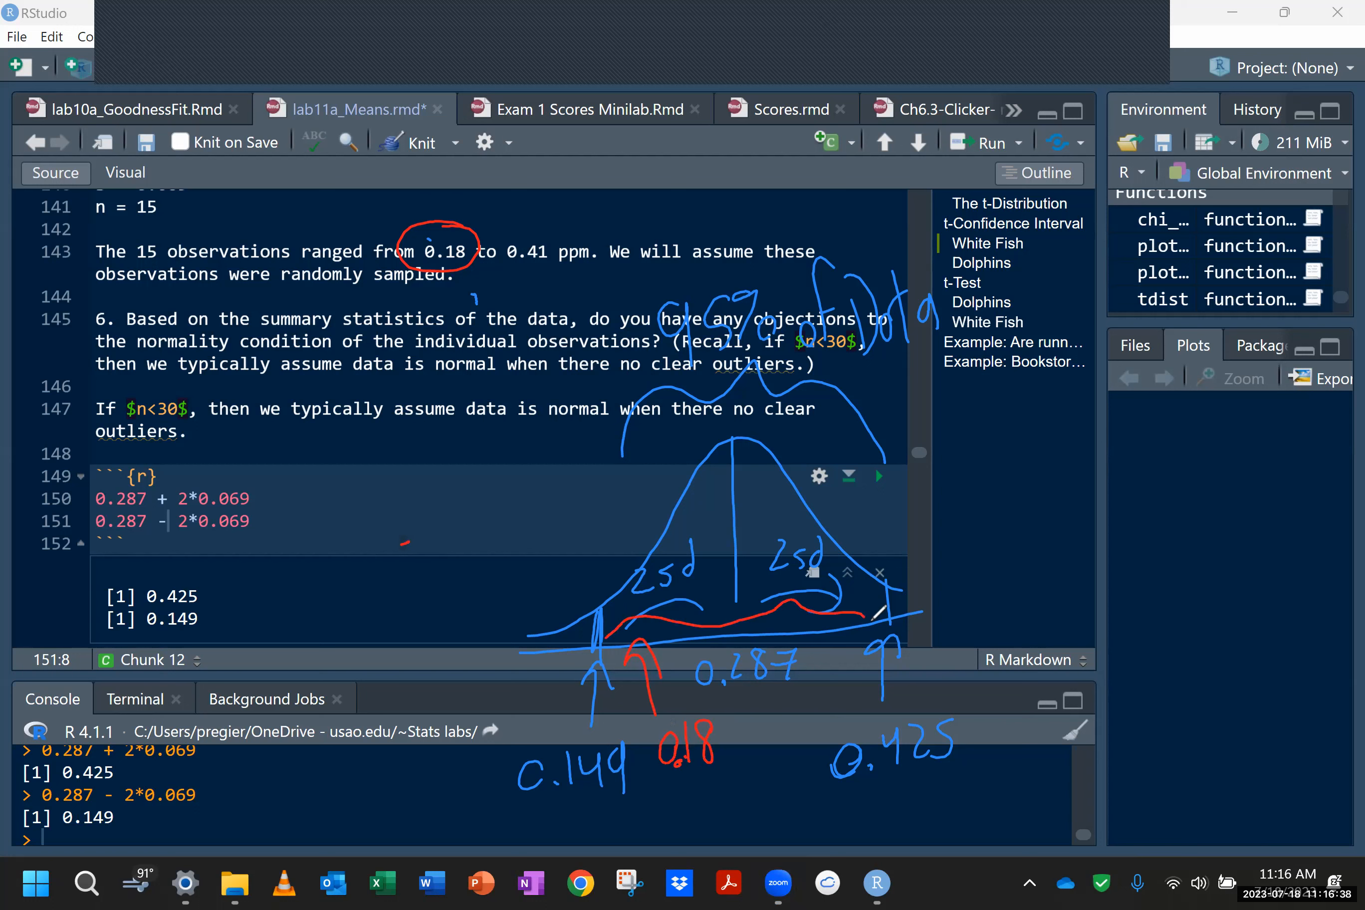
Step: Circle 0.41 ppm in the observation range in red and mark it on the curve with an arrow labelled 0.41
{"action": "mouse_move", "coordinate": [553, 224]}
{"action": "left_mouse_down"}
{"action": "mouse_move", "coordinate": [566, 291]}
{"action": "mouse_move", "coordinate": [581, 235]}
{"action": "left_mouse_up"}
{"action": "left_click", "coordinate": [532, 491]}
{"action": "mouse_move", "coordinate": [862, 628]}
{"action": "left_mouse_down"}
{"action": "mouse_move", "coordinate": [834, 707]}
{"action": "mouse_move", "coordinate": [790, 749]}
{"action": "mouse_move", "coordinate": [822, 737]}
{"action": "left_mouse_up"}
{"action": "left_click_drag", "start_coordinate": [823, 723], "coordinate": [824, 759]}
{"action": "left_click_drag", "start_coordinate": [836, 715], "coordinate": [841, 736]}
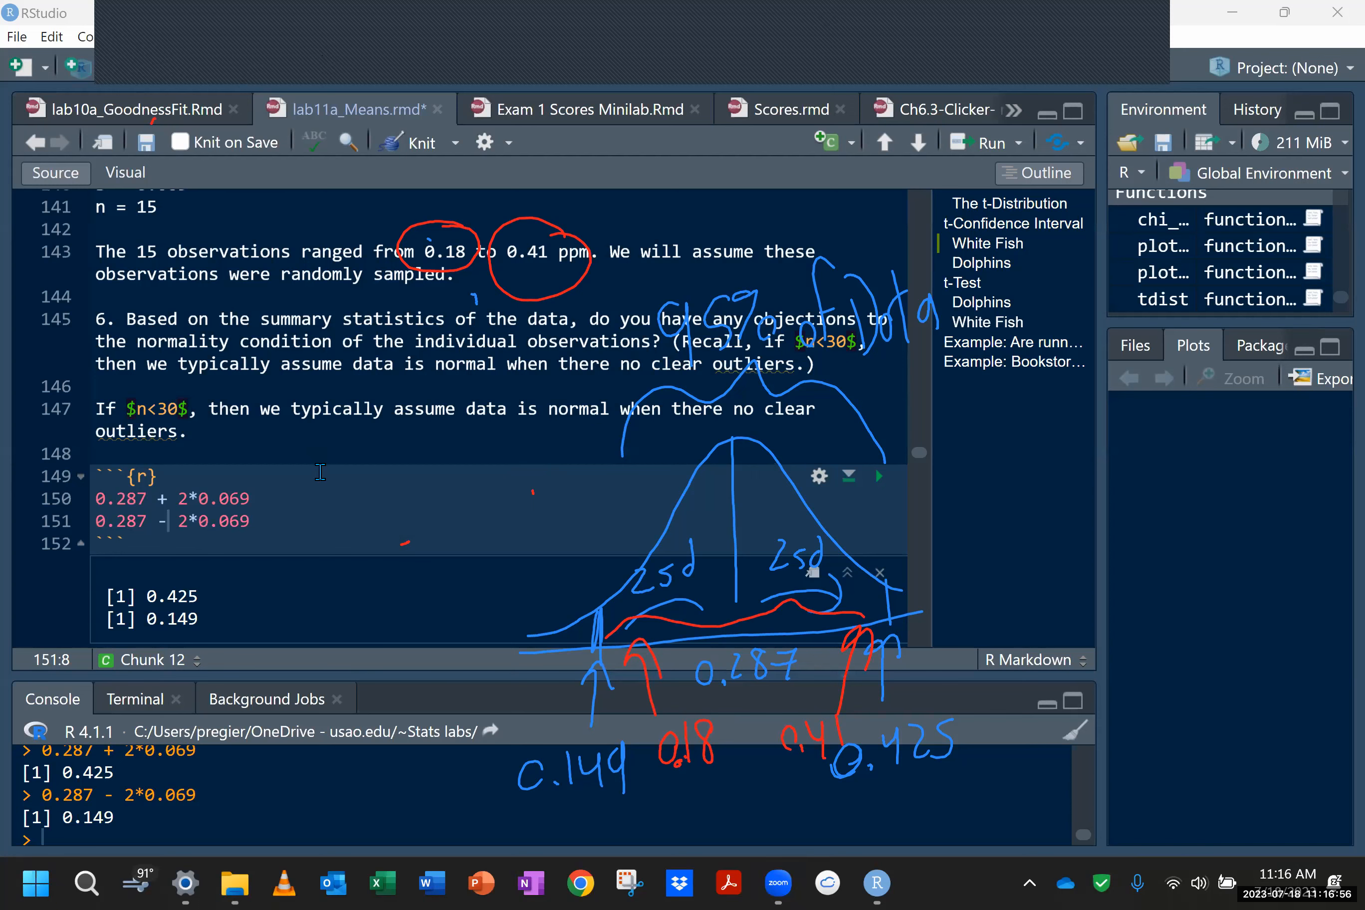
Step: Add the conclusion "All our data falls within 2 sd, so no clear outliers." below the chunk output, followed by a line break
{"action": "scroll", "coordinate": [309, 499], "scroll_direction": "down", "scroll_amount": 3}
{"action": "left_click", "coordinate": [309, 499]}
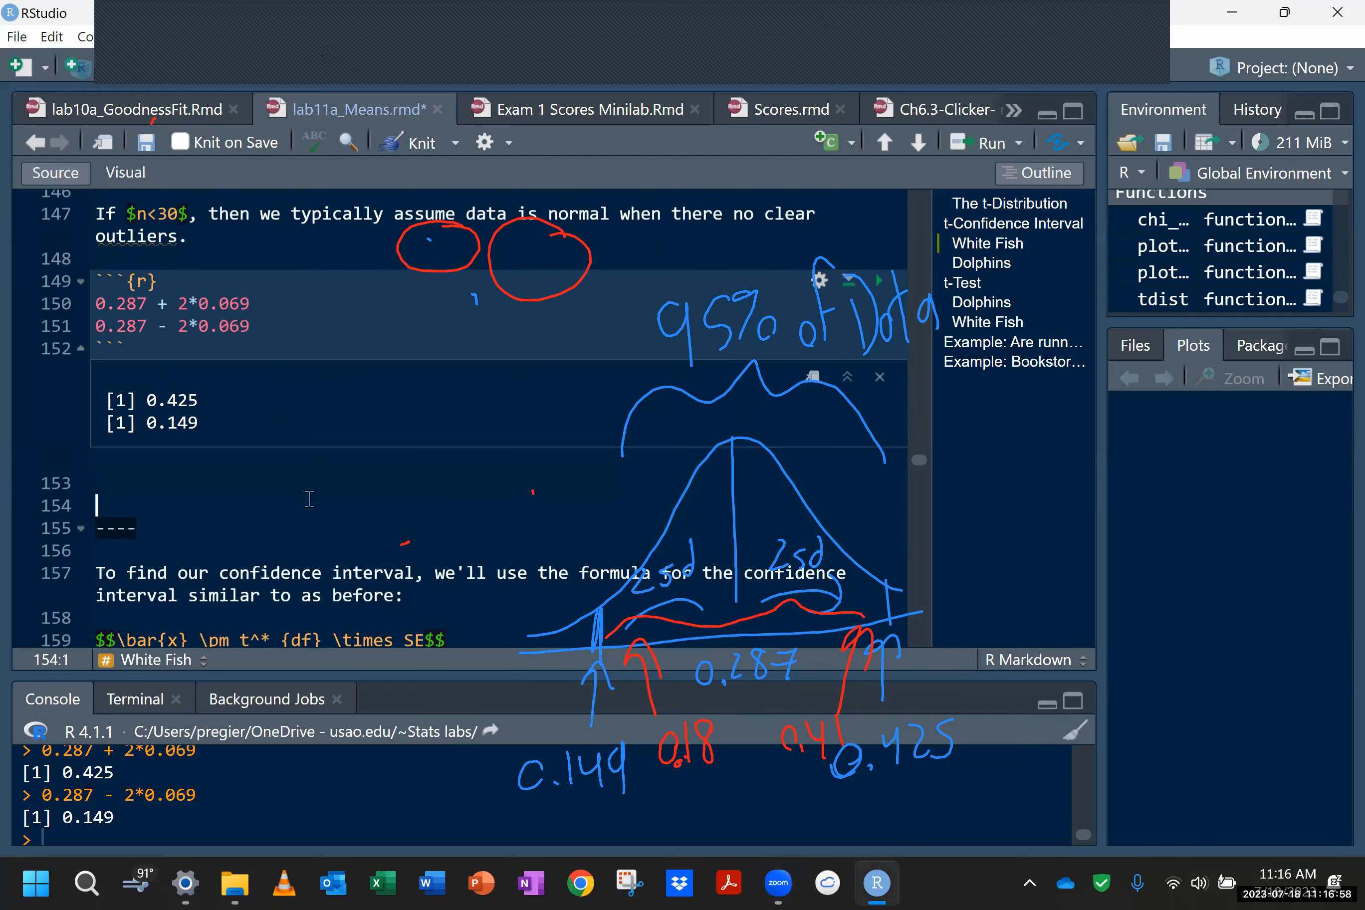
{"action": "key", "text": "BackSpace"}
{"action": "type", "text": "All ou"}
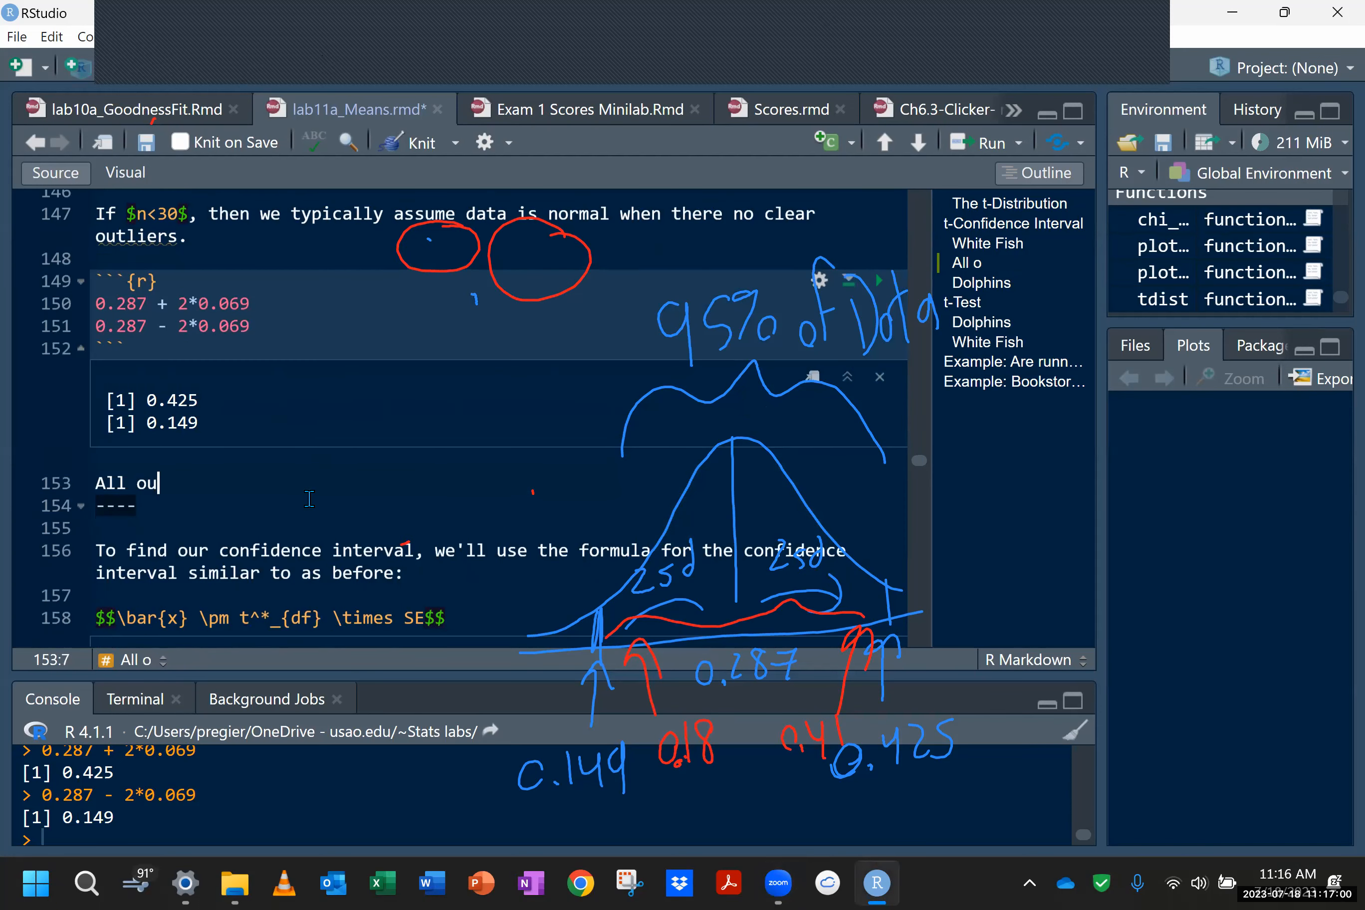
{"action": "type", "text": "r data falls within"}
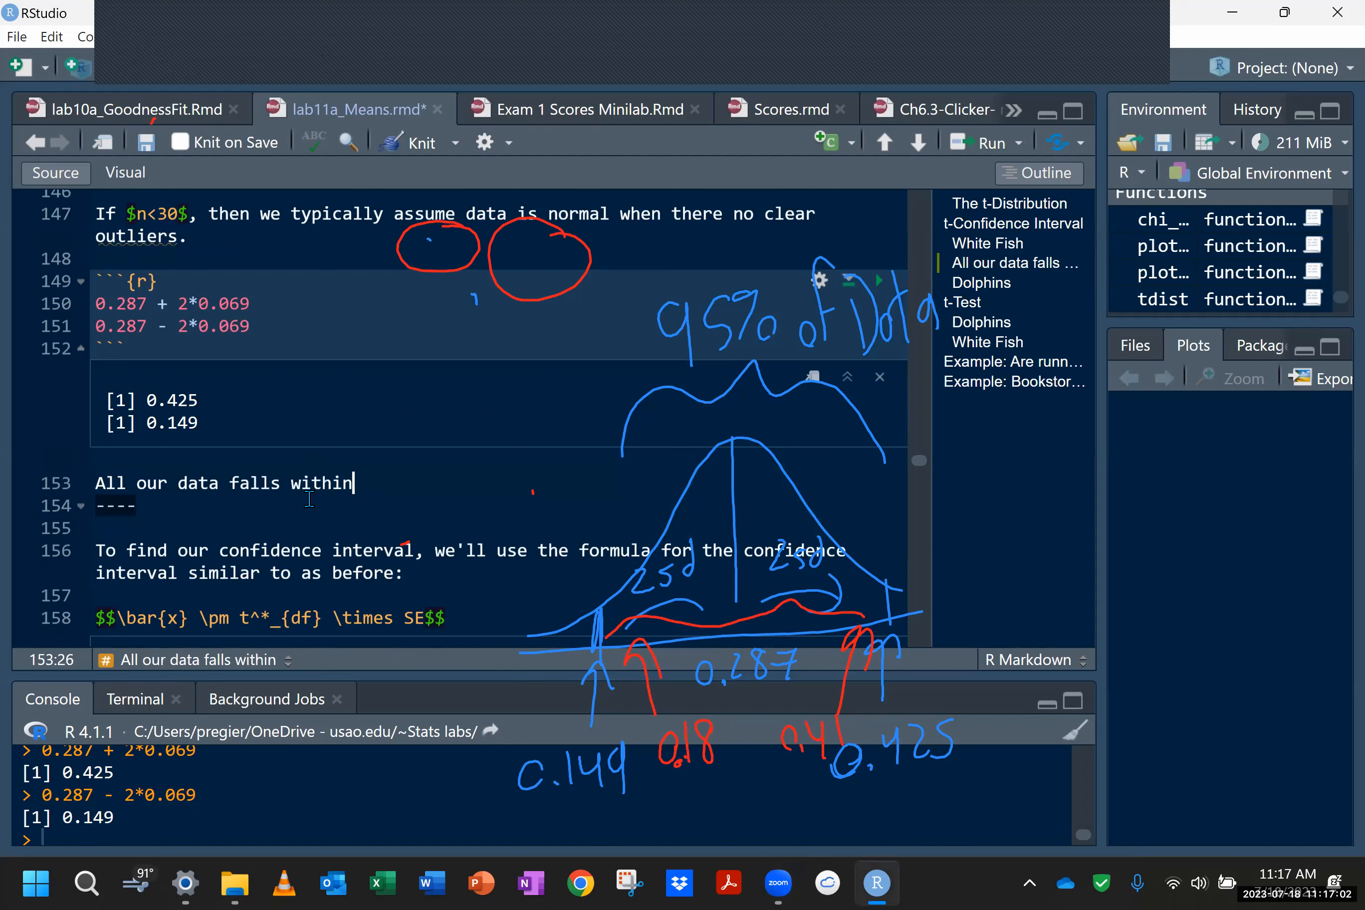
{"action": "type", "text": " 2 sd, so no clear outliers."}
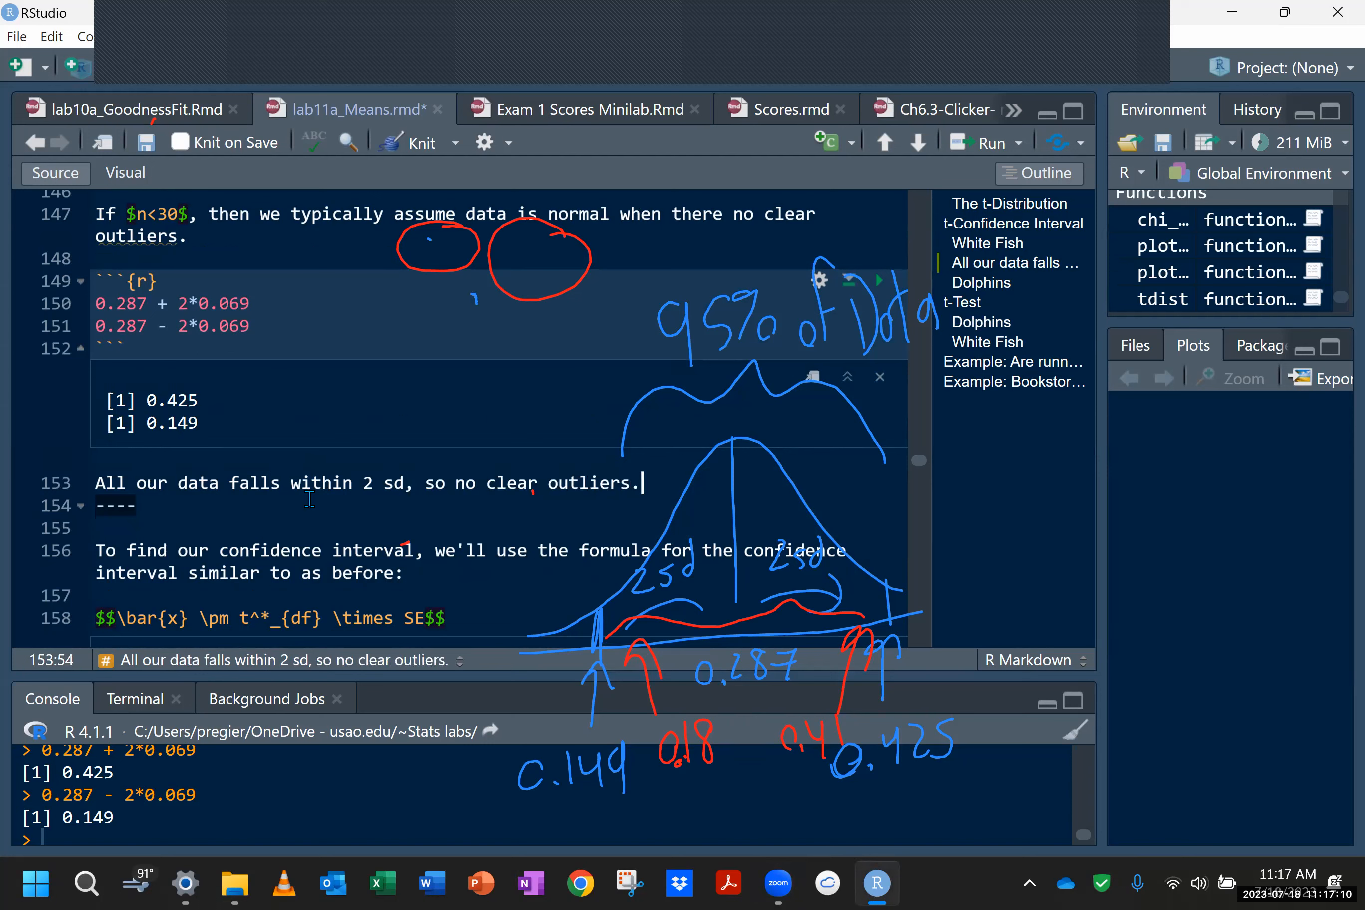
{"action": "key", "text": "Return"}
Step: Highlight the sentence about assuming normal data when n<30 in the sample-size condition of the t-Confidence Interval section
{"action": "scroll", "coordinate": [309, 499], "scroll_direction": "up", "scroll_amount": 2}
{"action": "scroll", "coordinate": [308, 499], "scroll_direction": "down", "scroll_amount": 3}
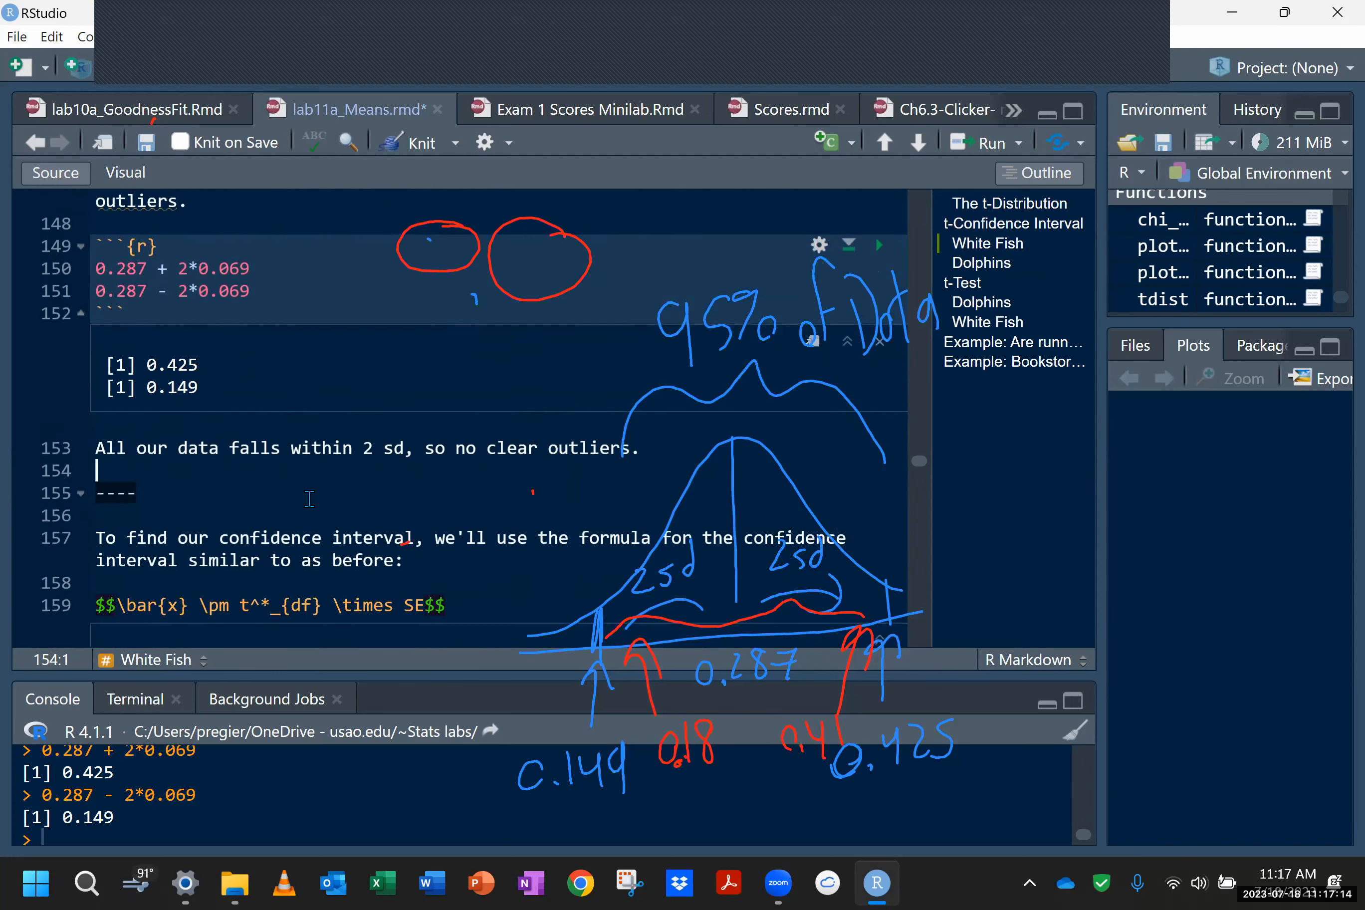
{"action": "scroll", "coordinate": [309, 499], "scroll_direction": "up", "scroll_amount": 3}
{"action": "scroll", "coordinate": [309, 498], "scroll_direction": "up", "scroll_amount": 9}
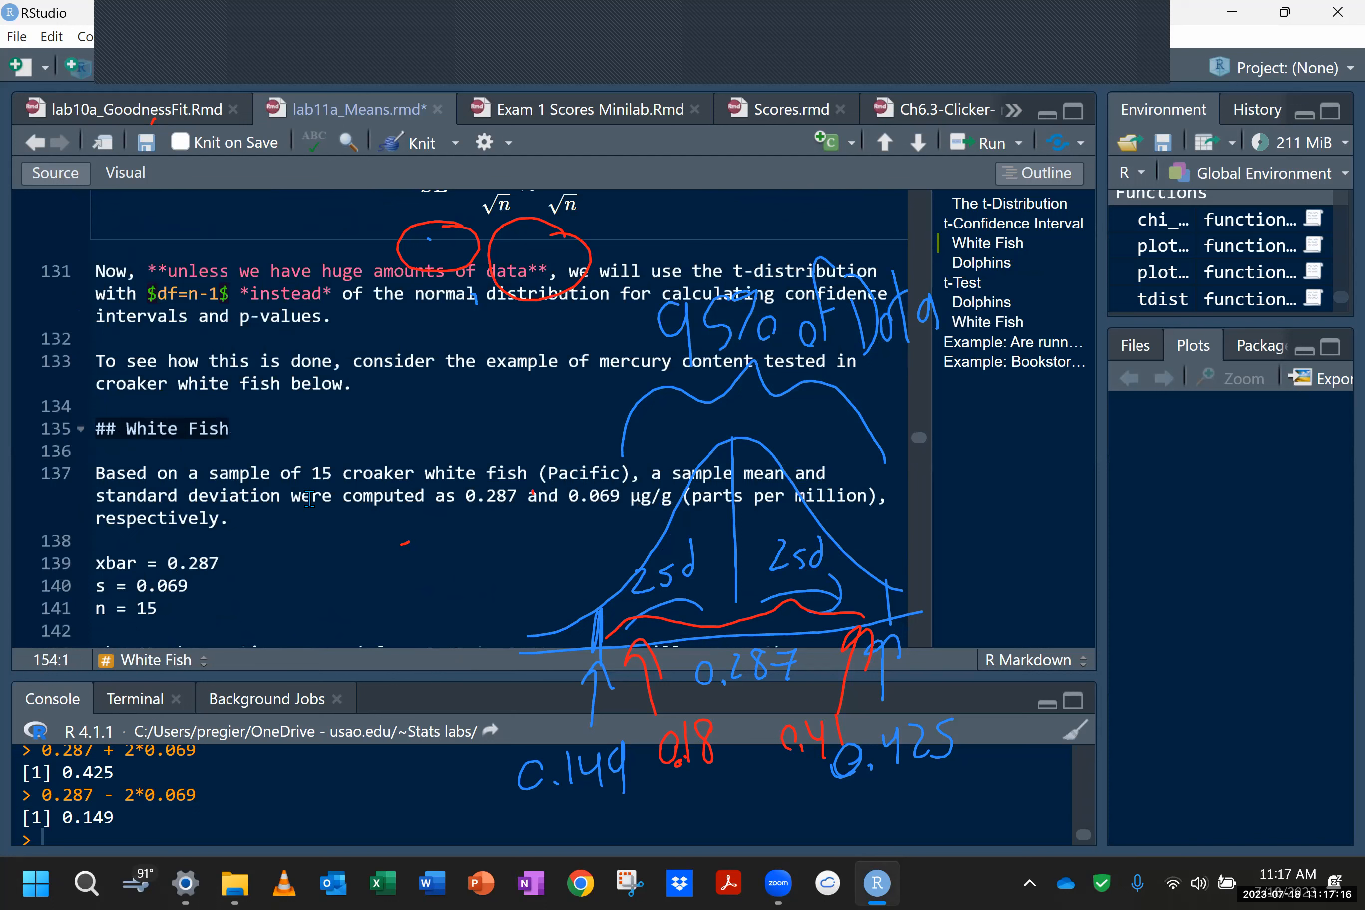
{"action": "scroll", "coordinate": [309, 499], "scroll_direction": "up", "scroll_amount": 8}
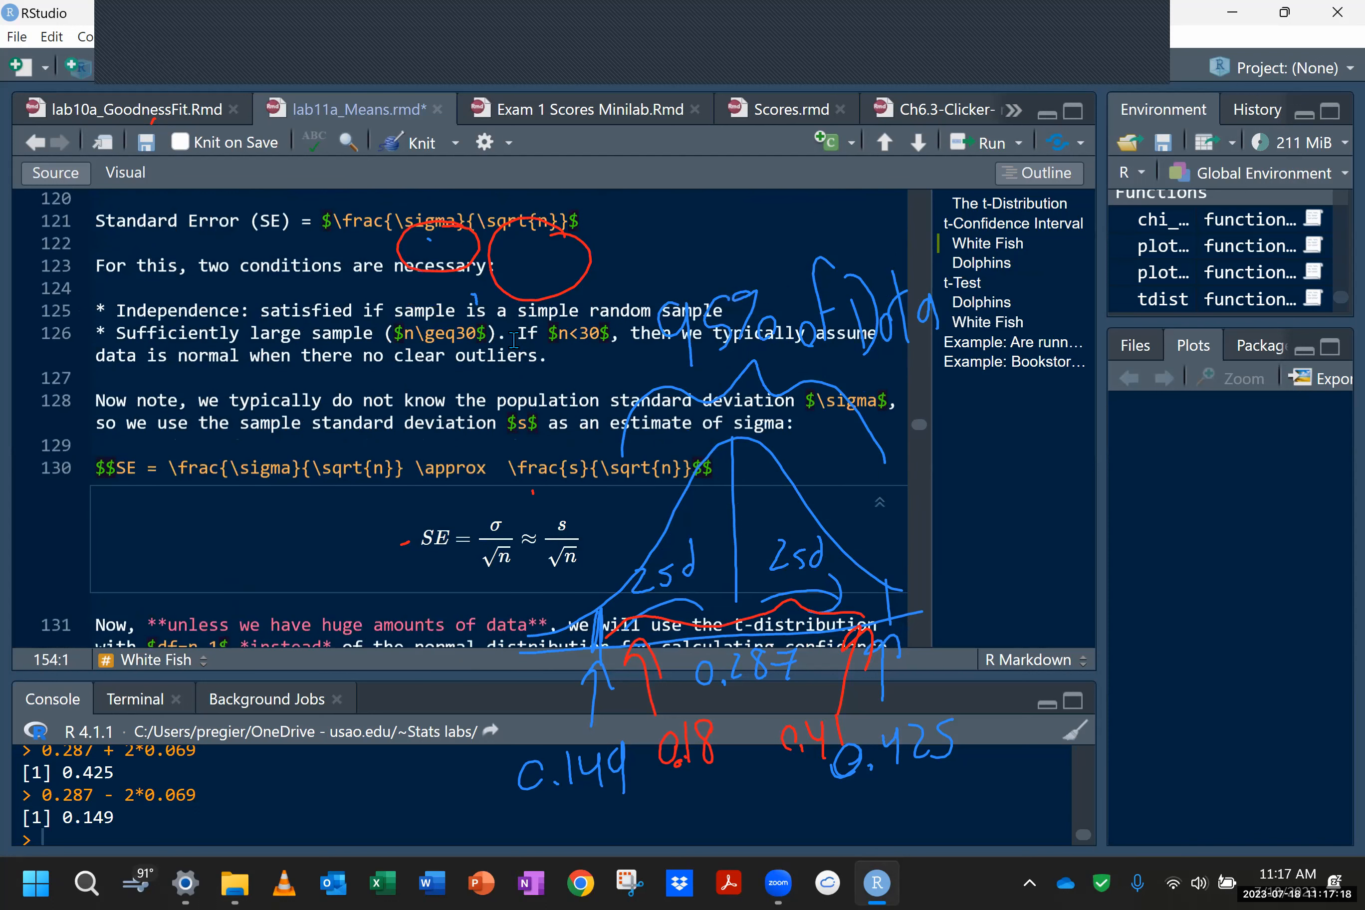
{"action": "left_click_drag", "start_coordinate": [516, 339], "coordinate": [580, 376]}
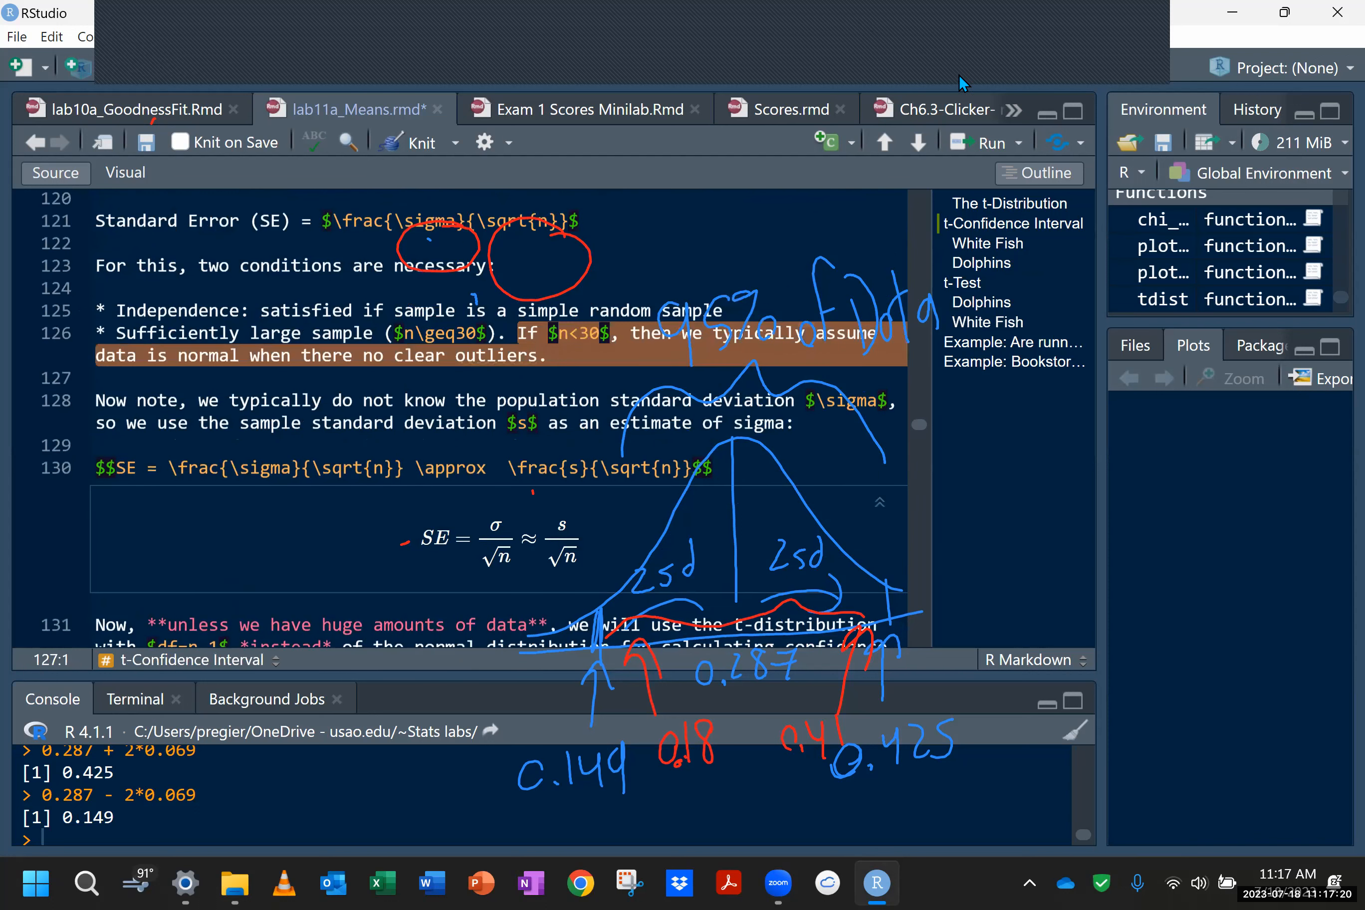
Step: Clear the old annotations, then label x̄ in the confidence interval formula "Sample mean" and SE "sd of sampling distribution" with SE = s/√n
{"action": "scroll", "coordinate": [537, 577], "scroll_direction": "down", "scroll_amount": 6}
{"action": "scroll", "coordinate": [537, 581], "scroll_direction": "down", "scroll_amount": 3}
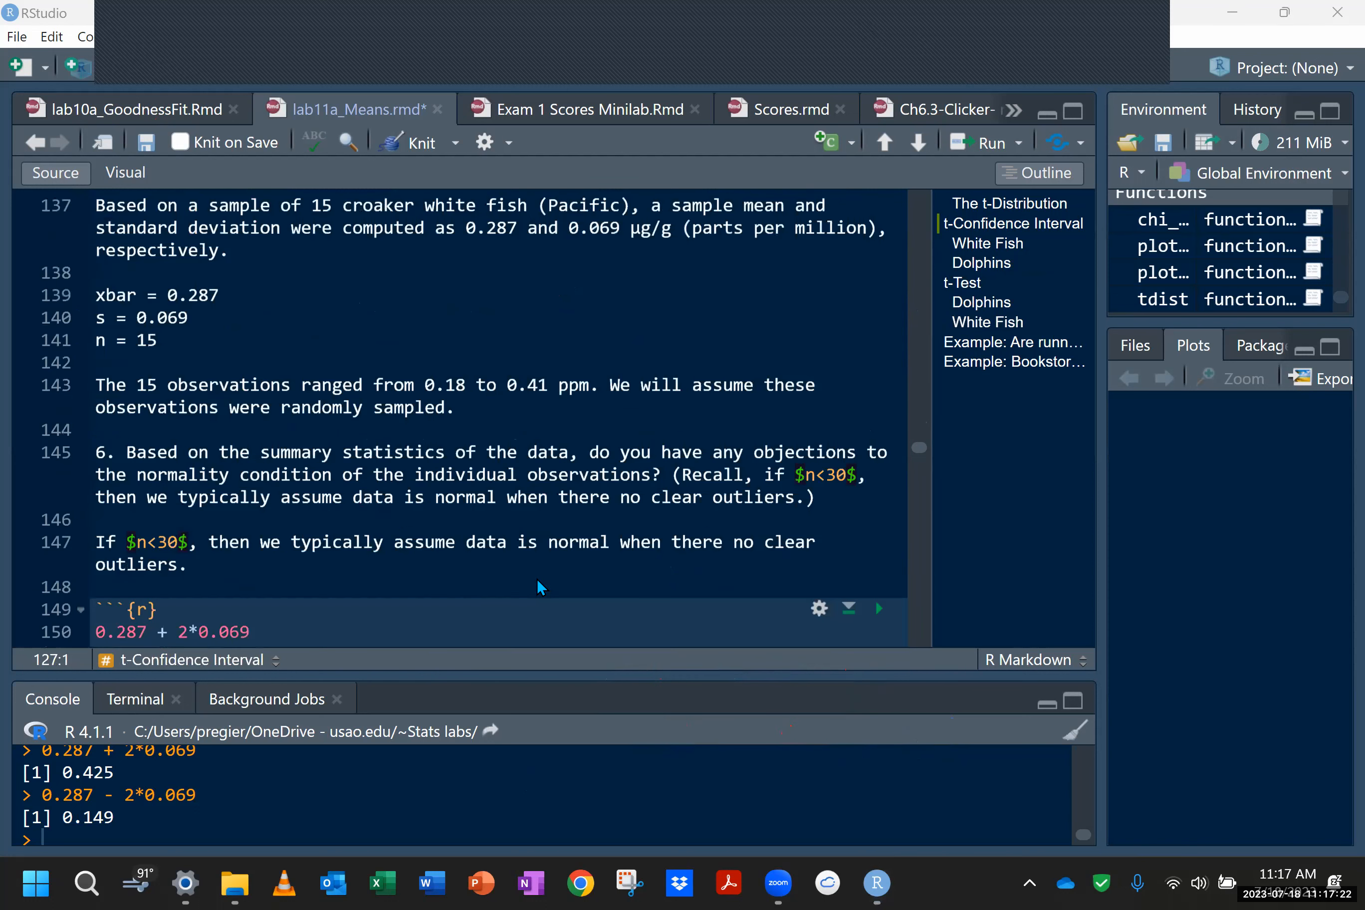
{"action": "scroll", "coordinate": [536, 577], "scroll_direction": "down", "scroll_amount": 10}
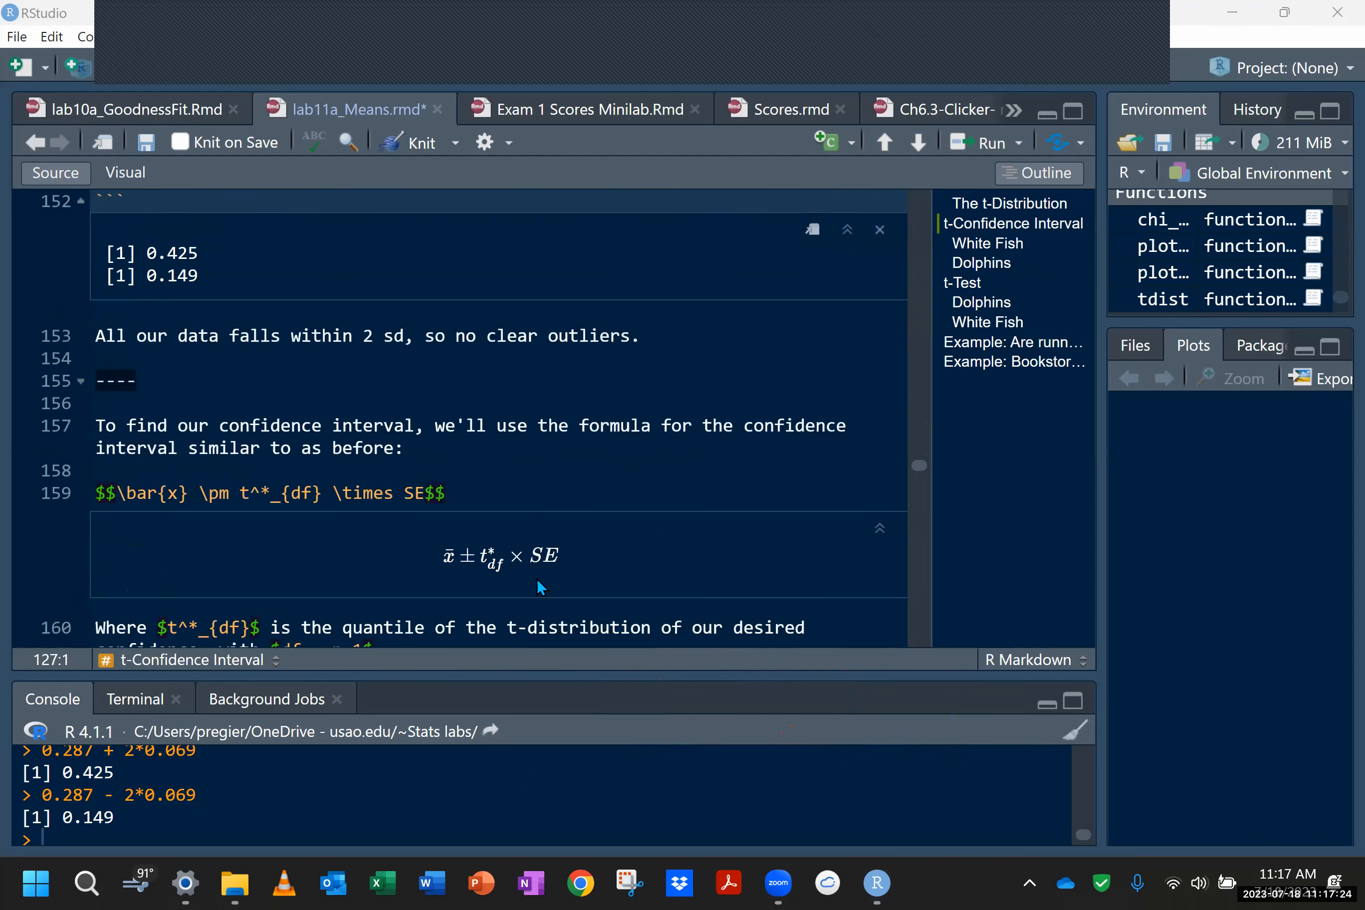
{"action": "left_click", "coordinate": [478, 507]}
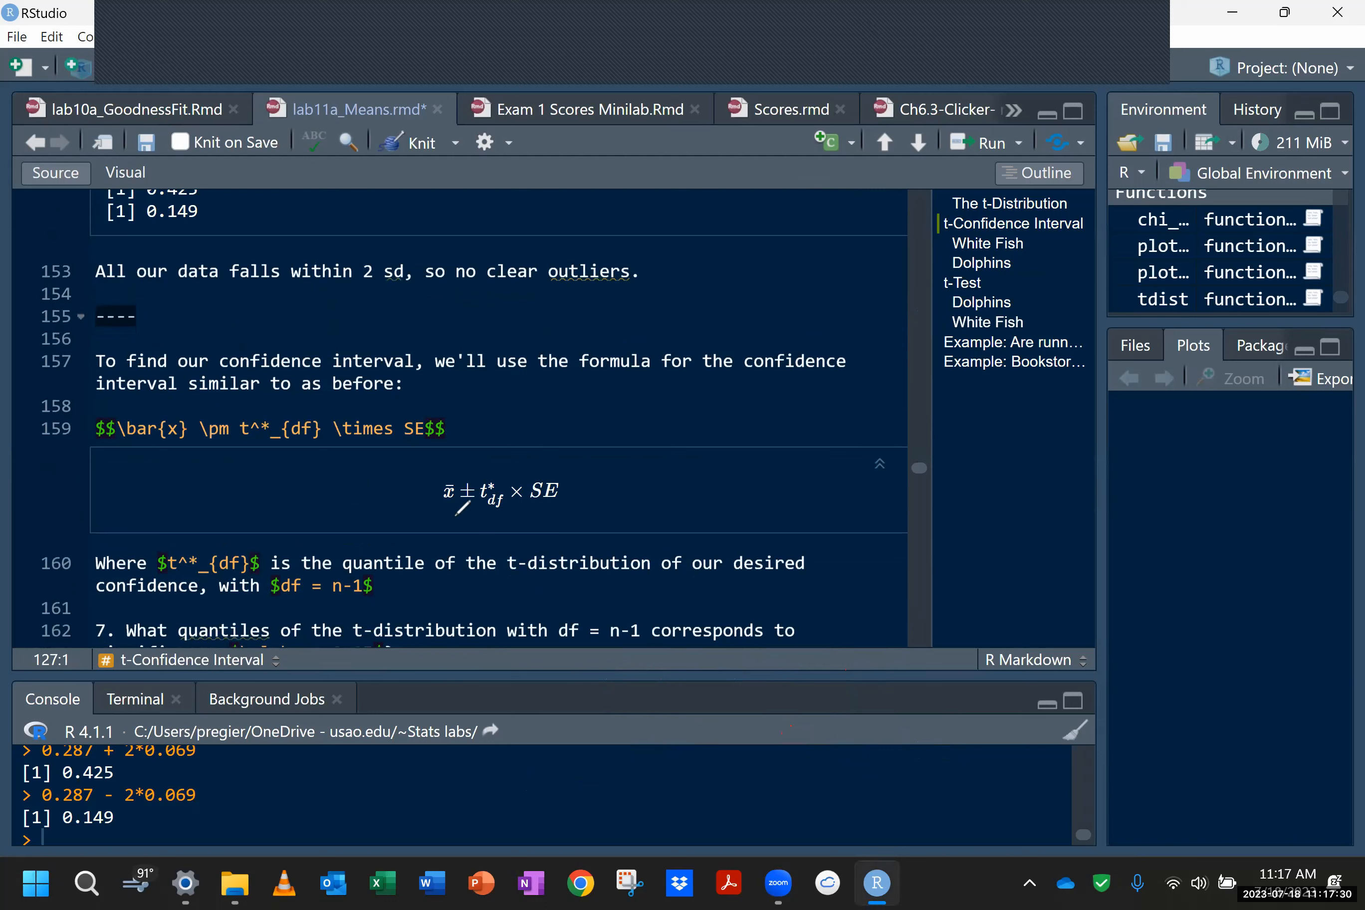
{"action": "mouse_move", "coordinate": [445, 439]}
{"action": "left_mouse_down"}
{"action": "mouse_move", "coordinate": [480, 377]}
{"action": "mouse_move", "coordinate": [521, 386]}
{"action": "mouse_move", "coordinate": [539, 353]}
{"action": "mouse_move", "coordinate": [590, 376]}
{"action": "mouse_move", "coordinate": [649, 368]}
{"action": "left_mouse_up"}
{"action": "mouse_move", "coordinate": [577, 417]}
{"action": "left_mouse_down"}
{"action": "mouse_move", "coordinate": [552, 467]}
{"action": "mouse_move", "coordinate": [559, 453]}
{"action": "left_mouse_up"}
{"action": "mouse_move", "coordinate": [609, 403]}
{"action": "left_mouse_down"}
{"action": "mouse_move", "coordinate": [662, 404]}
{"action": "mouse_move", "coordinate": [711, 366]}
{"action": "mouse_move", "coordinate": [696, 386]}
{"action": "mouse_move", "coordinate": [712, 396]}
{"action": "mouse_move", "coordinate": [830, 372]}
{"action": "mouse_move", "coordinate": [822, 380]}
{"action": "mouse_move", "coordinate": [842, 364]}
{"action": "mouse_move", "coordinate": [859, 385]}
{"action": "mouse_move", "coordinate": [868, 368]}
{"action": "mouse_move", "coordinate": [875, 389]}
{"action": "mouse_move", "coordinate": [923, 387]}
{"action": "left_mouse_up"}
{"action": "mouse_move", "coordinate": [690, 439]}
{"action": "left_mouse_down"}
{"action": "mouse_move", "coordinate": [676, 465]}
{"action": "mouse_move", "coordinate": [754, 462]}
{"action": "left_mouse_up"}
{"action": "mouse_move", "coordinate": [824, 433]}
{"action": "left_mouse_down"}
{"action": "mouse_move", "coordinate": [805, 456]}
{"action": "mouse_move", "coordinate": [859, 446]}
{"action": "mouse_move", "coordinate": [837, 487]}
{"action": "left_mouse_up"}
{"action": "mouse_move", "coordinate": [802, 464]}
{"action": "left_mouse_down"}
{"action": "mouse_move", "coordinate": [845, 462]}
{"action": "mouse_move", "coordinate": [798, 474]}
{"action": "left_mouse_up"}
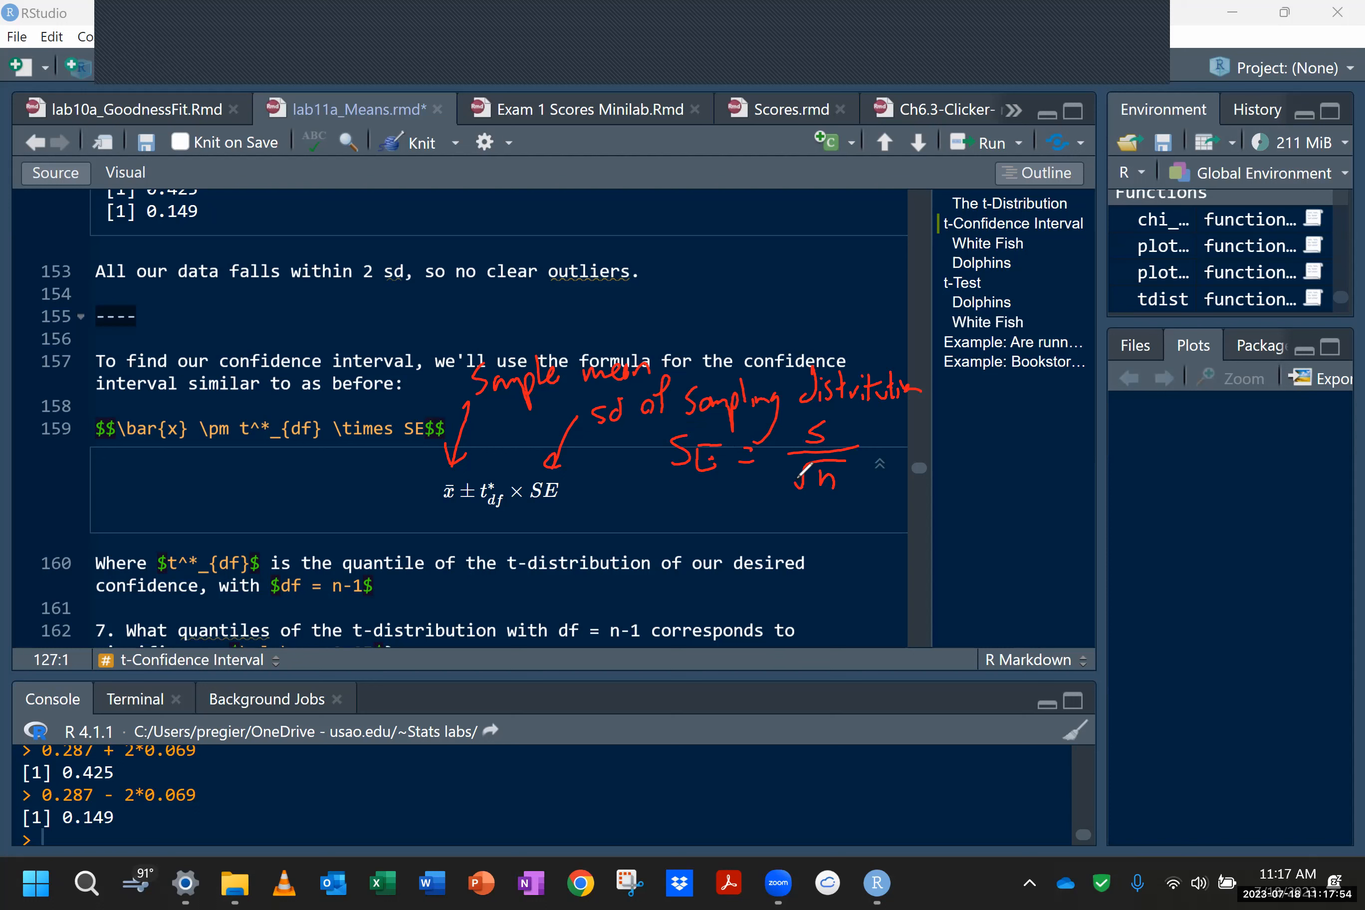
Step: Draw a red arrow to t*_df in the formula and sketch a bell curve beside it with two cutoffs and a wavy line between them
{"action": "left_click_drag", "start_coordinate": [124, 298], "coordinate": [49, 287]}
{"action": "left_click_drag", "start_coordinate": [532, 543], "coordinate": [509, 517]}
{"action": "left_click_drag", "start_coordinate": [1187, 597], "coordinate": [854, 622]}
{"action": "mouse_move", "coordinate": [848, 609]}
{"action": "left_mouse_down"}
{"action": "mouse_move", "coordinate": [963, 549]}
{"action": "mouse_move", "coordinate": [1212, 582]}
{"action": "mouse_move", "coordinate": [1161, 597]}
{"action": "left_mouse_up"}
{"action": "left_click_drag", "start_coordinate": [927, 578], "coordinate": [926, 595]}
{"action": "mouse_move", "coordinate": [1131, 550]}
{"action": "left_mouse_down"}
{"action": "mouse_move", "coordinate": [1027, 499]}
{"action": "mouse_move", "coordinate": [993, 543]}
{"action": "left_mouse_up"}
Step: Label the bell curve with "t" and "df =", and erase the star mark beside the t
{"action": "left_click_drag", "start_coordinate": [1095, 376], "coordinate": [1087, 425]}
{"action": "left_click_drag", "start_coordinate": [1077, 407], "coordinate": [1102, 405]}
{"action": "mouse_move", "coordinate": [1119, 406]}
{"action": "left_mouse_down"}
{"action": "mouse_move", "coordinate": [1132, 407]}
{"action": "mouse_move", "coordinate": [1146, 468]}
{"action": "mouse_move", "coordinate": [1205, 441]}
{"action": "left_mouse_up"}
{"action": "left_click_drag", "start_coordinate": [1193, 452], "coordinate": [1207, 450]}
{"action": "left_click_drag", "start_coordinate": [1132, 407], "coordinate": [1123, 418]}
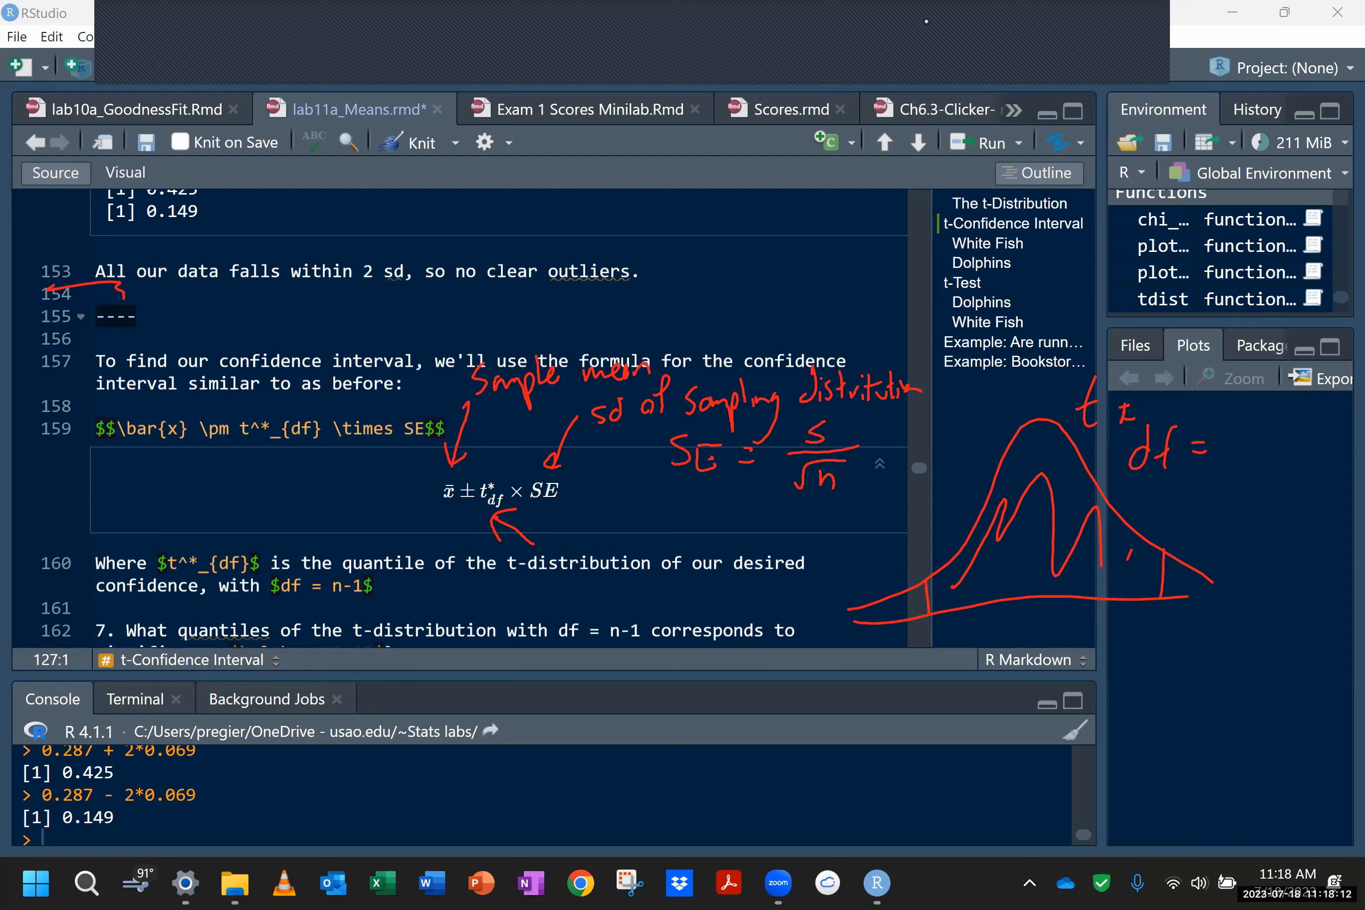
{"action": "left_click", "coordinate": [717, 29]}
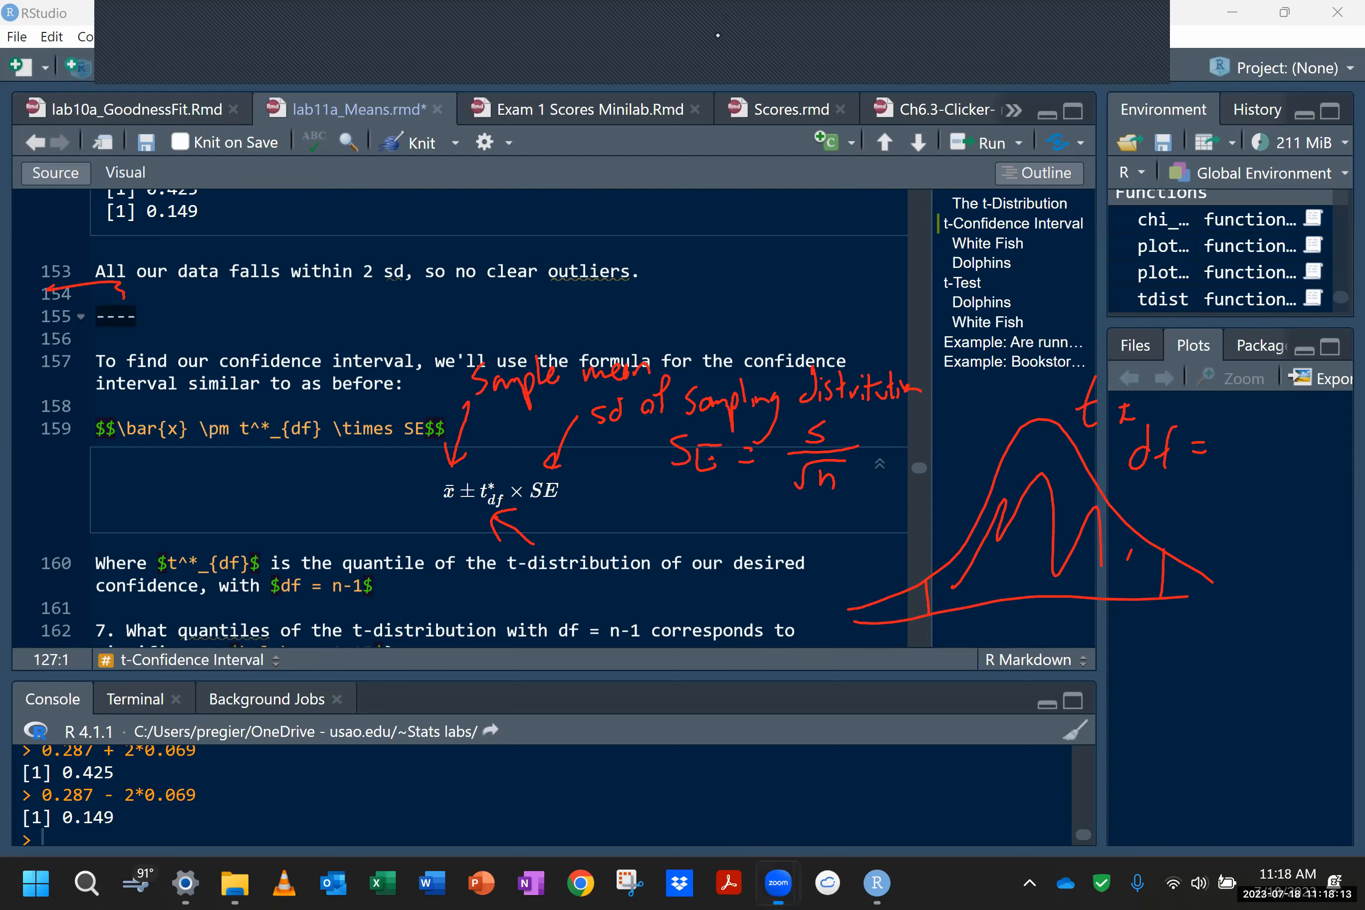
{"action": "left_click", "coordinate": [1130, 406]}
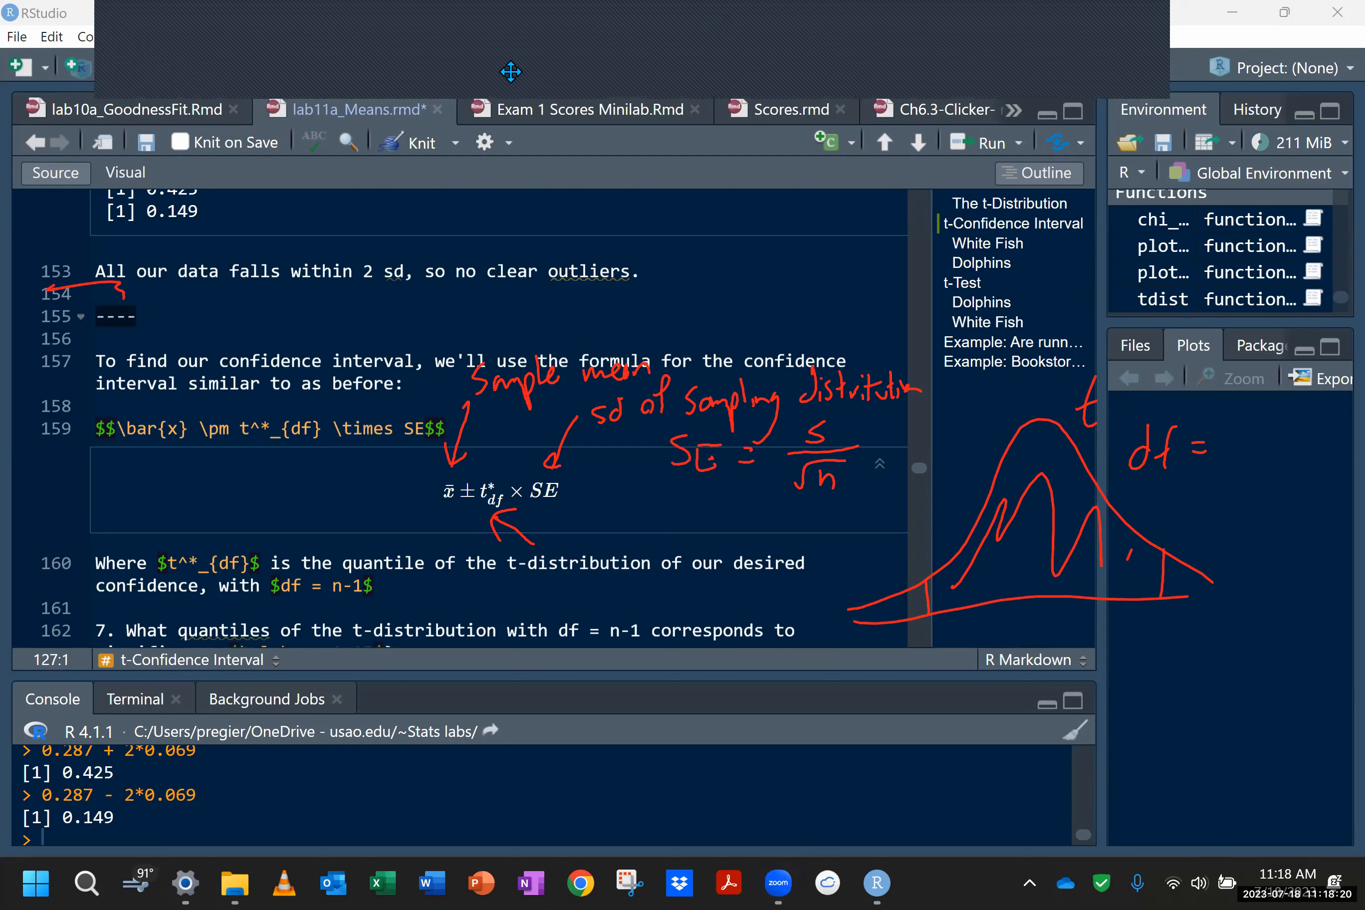
Step: Write "Significance 0.05" and "Confidence 95%" in red below the bell curve
{"action": "left_click_drag", "start_coordinate": [972, 673], "coordinate": [961, 697]}
{"action": "left_click", "coordinate": [980, 670]}
{"action": "mouse_move", "coordinate": [983, 684]}
{"action": "left_mouse_down"}
{"action": "mouse_move", "coordinate": [988, 708]}
{"action": "mouse_move", "coordinate": [1042, 645]}
{"action": "mouse_move", "coordinate": [1120, 664]}
{"action": "left_mouse_up"}
{"action": "mouse_move", "coordinate": [979, 728]}
{"action": "left_mouse_down"}
{"action": "mouse_move", "coordinate": [976, 749]}
{"action": "mouse_move", "coordinate": [1019, 744]}
{"action": "mouse_move", "coordinate": [1019, 716]}
{"action": "mouse_move", "coordinate": [1122, 707]}
{"action": "left_mouse_up"}
{"action": "mouse_move", "coordinate": [1170, 633]}
{"action": "left_mouse_down"}
{"action": "mouse_move", "coordinate": [1165, 741]}
{"action": "mouse_move", "coordinate": [1173, 725]}
{"action": "left_mouse_up"}
{"action": "left_click_drag", "start_coordinate": [1193, 696], "coordinate": [1176, 707]}
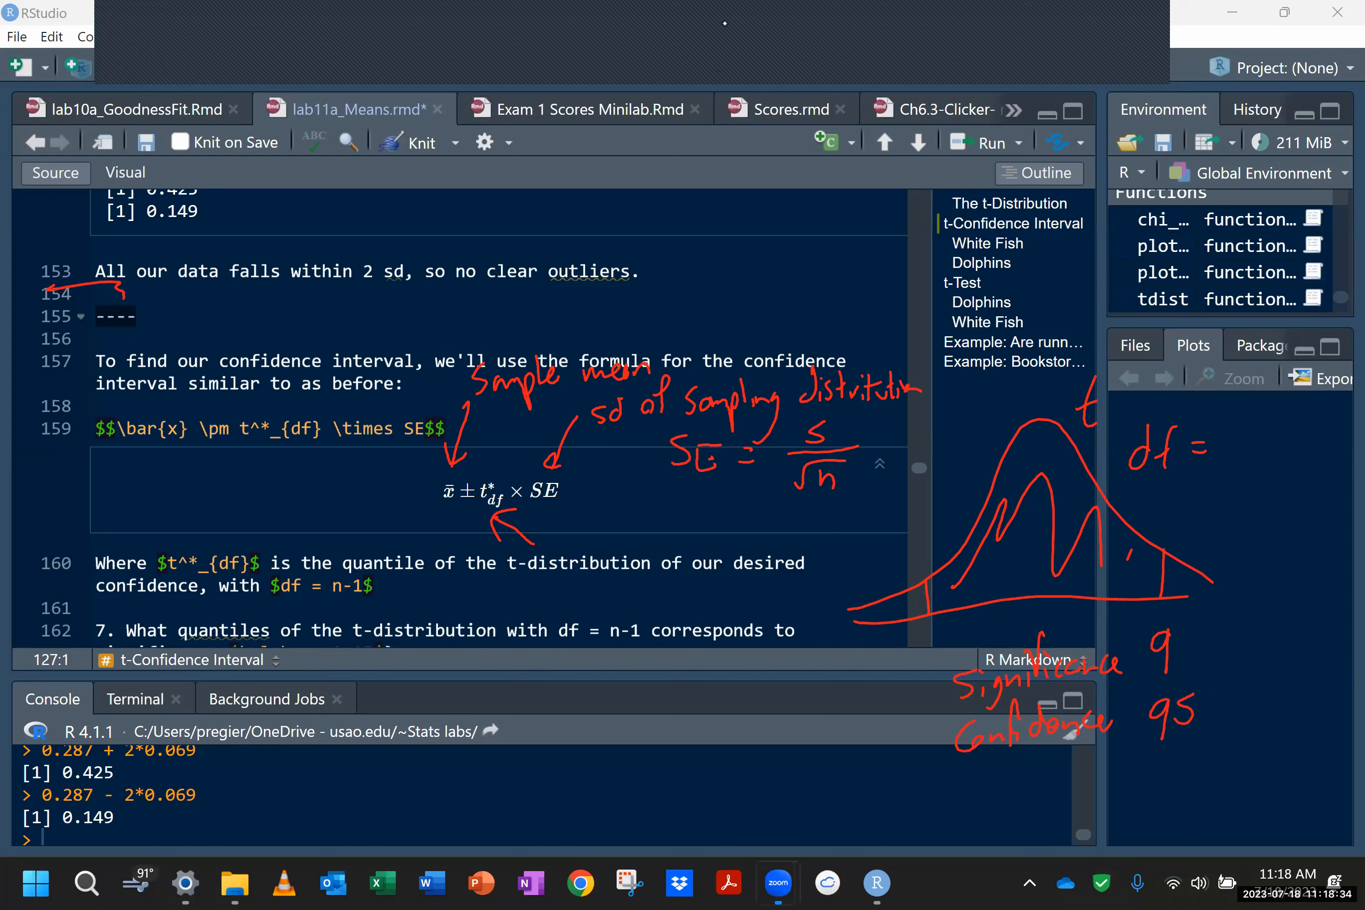
{"action": "left_click", "coordinate": [1170, 636]}
{"action": "left_click_drag", "start_coordinate": [1159, 643], "coordinate": [1162, 643]}
{"action": "mouse_move", "coordinate": [1176, 658]}
{"action": "left_mouse_down"}
{"action": "mouse_move", "coordinate": [1201, 642]}
{"action": "mouse_move", "coordinate": [1201, 723]}
{"action": "left_mouse_up"}
{"action": "left_click_drag", "start_coordinate": [1202, 698], "coordinate": [1202, 705]}
{"action": "left_click_drag", "start_coordinate": [1222, 713], "coordinate": [1223, 721]}
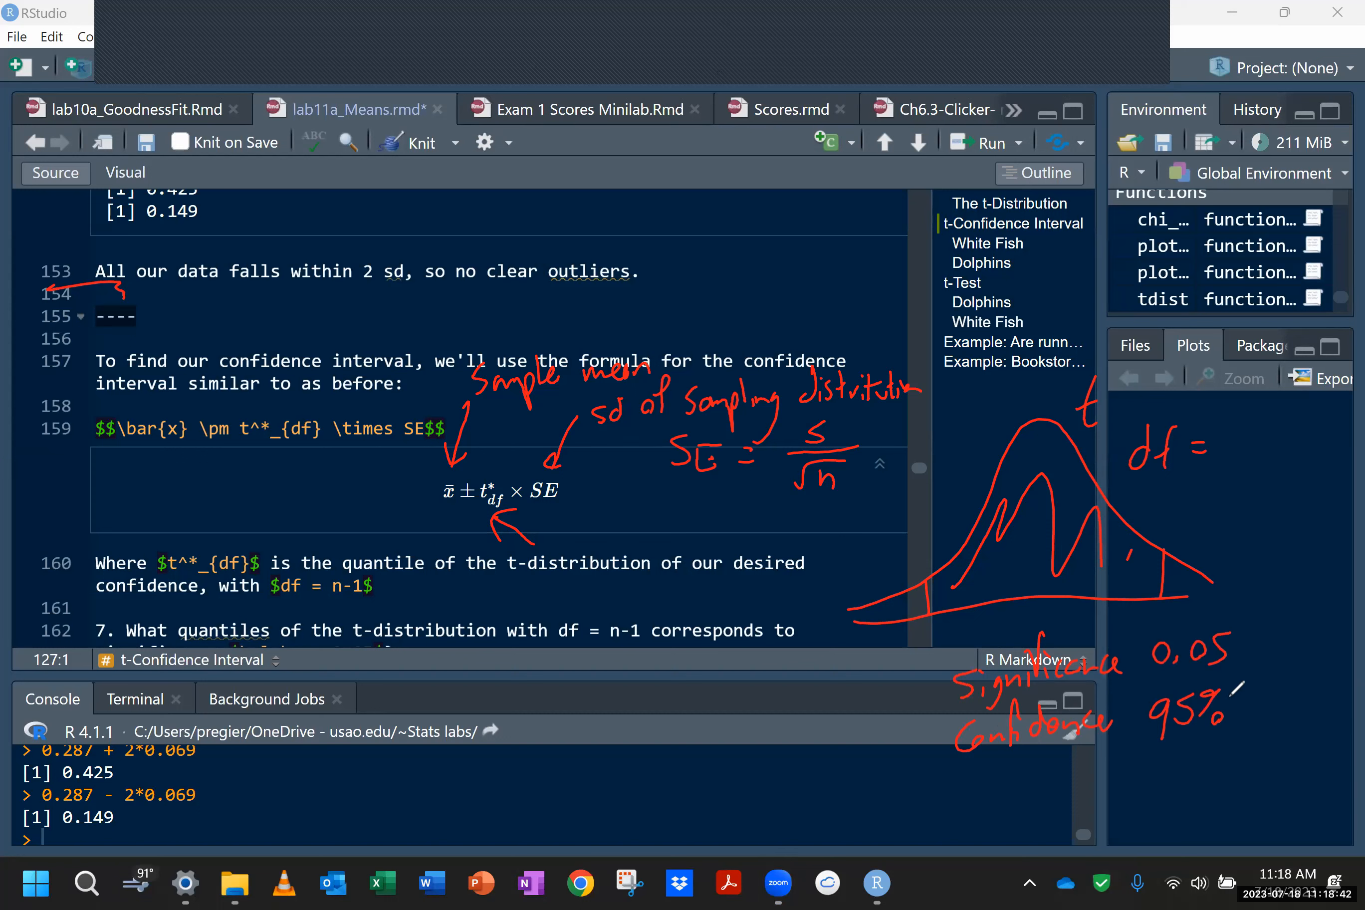
Step: Write 0.95 inside the bell curve and draw an arrow to each of the two cutoffs
{"action": "left_click_drag", "start_coordinate": [1009, 554], "coordinate": [1023, 571]}
{"action": "mouse_move", "coordinate": [1038, 541]}
{"action": "left_mouse_down"}
{"action": "mouse_move", "coordinate": [1035, 572]}
{"action": "mouse_move", "coordinate": [1050, 572]}
{"action": "left_mouse_up"}
{"action": "left_click_drag", "start_coordinate": [904, 665], "coordinate": [930, 624]}
{"action": "left_click_drag", "start_coordinate": [911, 635], "coordinate": [931, 626]}
{"action": "left_click_drag", "start_coordinate": [1183, 631], "coordinate": [1165, 595]}
{"action": "mouse_move", "coordinate": [1164, 595]}
{"action": "left_mouse_down"}
{"action": "mouse_move", "coordinate": [1162, 612]}
{"action": "mouse_move", "coordinate": [1186, 602]}
{"action": "left_mouse_up"}
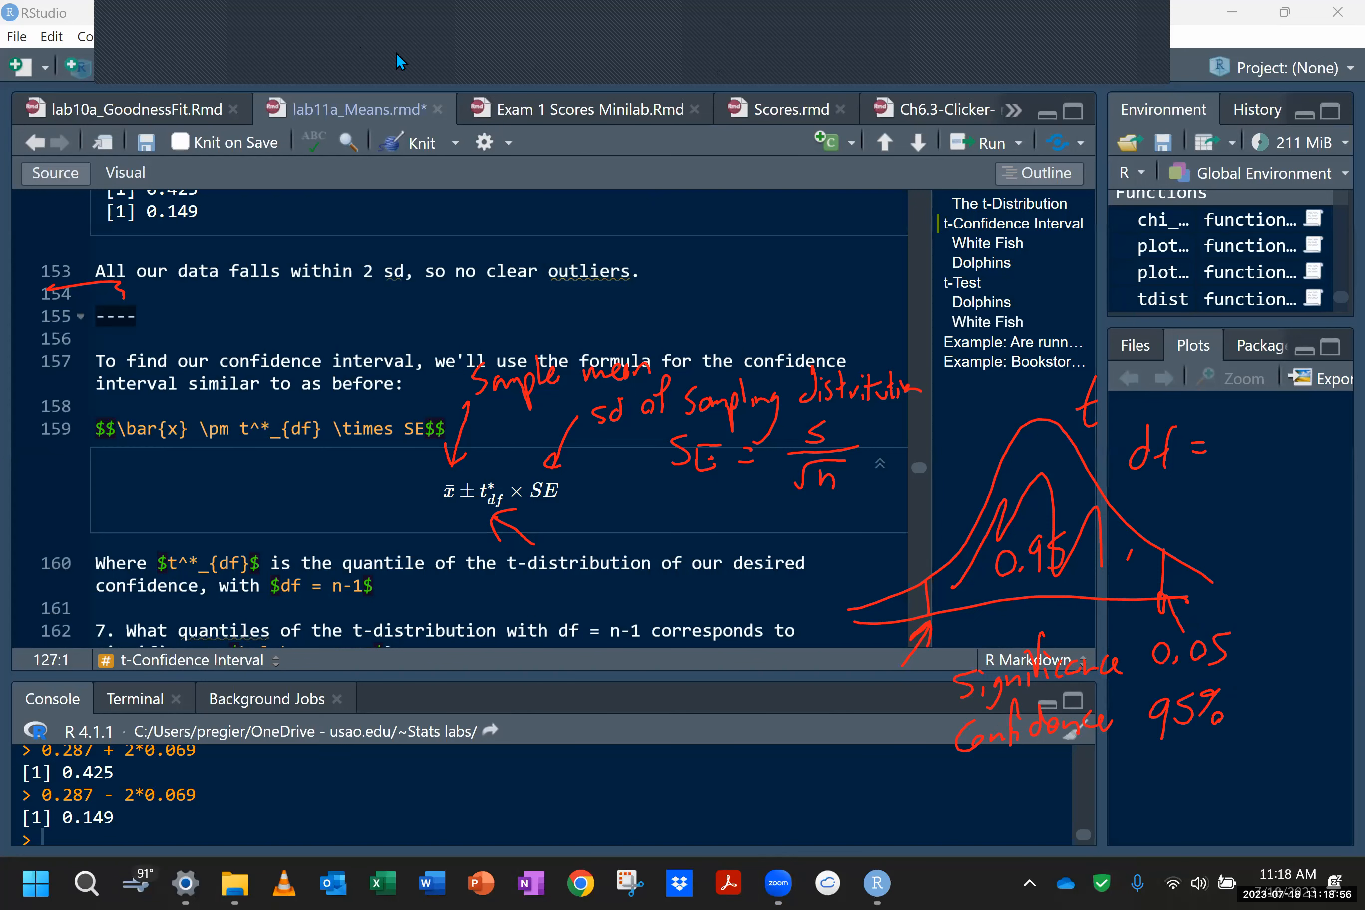
Step: Underline alpha in the tmin formula of the question 7 chunk and label both tails of the curve 0.05/2 with arrows
{"action": "left_click", "coordinate": [526, 25]}
{"action": "scroll", "coordinate": [370, 296], "scroll_direction": "down", "scroll_amount": 3}
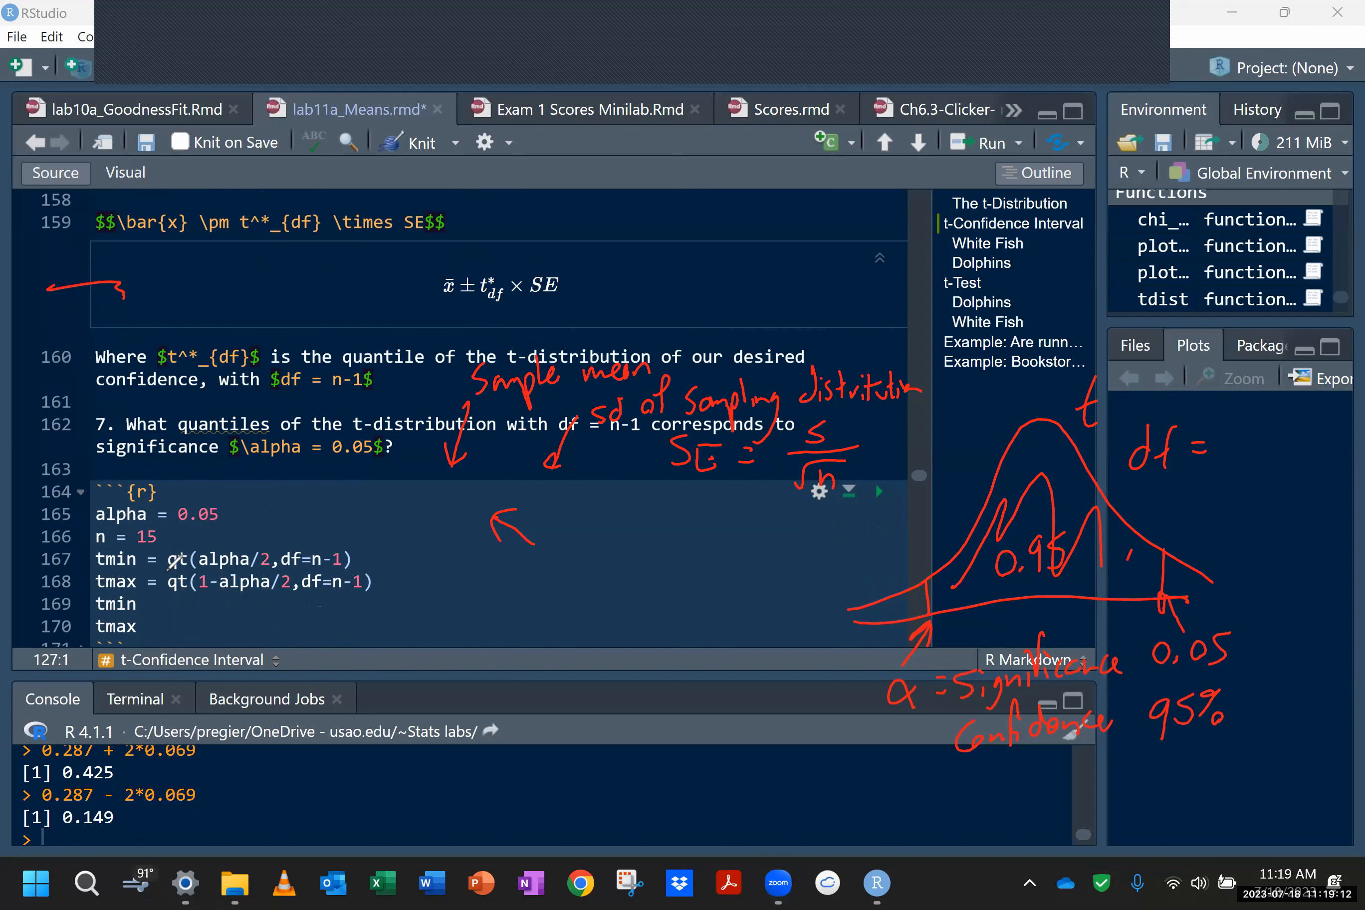
{"action": "left_click_drag", "start_coordinate": [200, 570], "coordinate": [245, 571]}
{"action": "mouse_move", "coordinate": [884, 551]}
{"action": "left_mouse_down"}
{"action": "mouse_move", "coordinate": [886, 608]}
{"action": "mouse_move", "coordinate": [900, 588]}
{"action": "left_mouse_up"}
{"action": "left_click", "coordinate": [861, 547]}
{"action": "left_click_drag", "start_coordinate": [849, 533], "coordinate": [923, 532]}
{"action": "left_click_drag", "start_coordinate": [1225, 531], "coordinate": [1202, 564]}
{"action": "left_click_drag", "start_coordinate": [1200, 550], "coordinate": [1216, 561]}
{"action": "mouse_move", "coordinate": [1250, 504]}
{"action": "left_mouse_down"}
{"action": "mouse_move", "coordinate": [1294, 523]}
{"action": "mouse_move", "coordinate": [1275, 548]}
{"action": "left_mouse_up"}
{"action": "left_click", "coordinate": [1262, 521]}
{"action": "left_click_drag", "start_coordinate": [1285, 539], "coordinate": [1308, 556]}
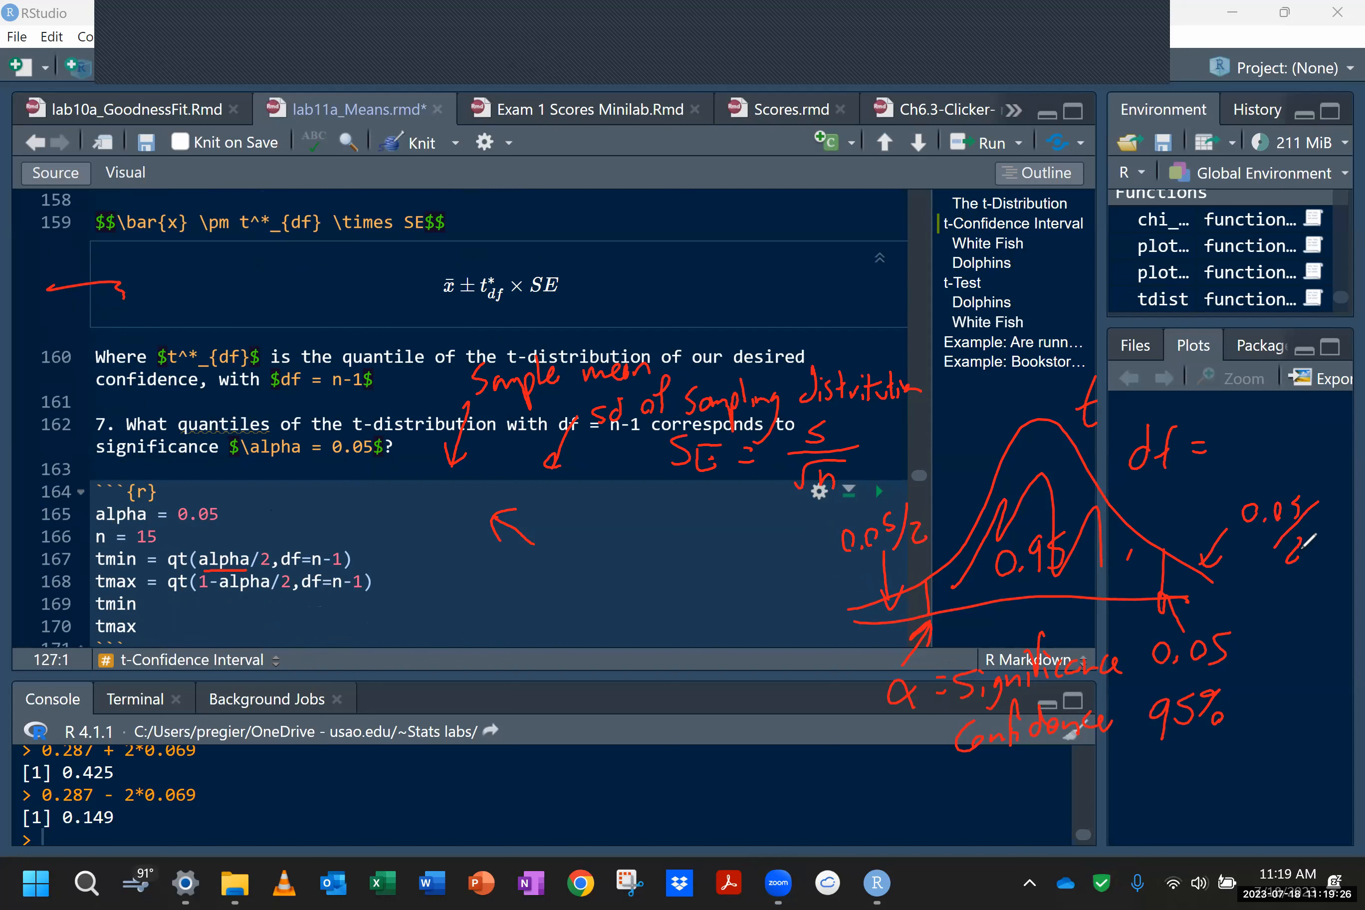
Step: Mark up the quantile code by circling tmin and underlining df=n-1 and 1-alpha/2, with a curved arrow under the bell curve
{"action": "left_click_drag", "start_coordinate": [292, 573], "coordinate": [349, 570]}
{"action": "mouse_move", "coordinate": [108, 575]}
{"action": "left_mouse_down"}
{"action": "mouse_move", "coordinate": [144, 548]}
{"action": "mouse_move", "coordinate": [92, 546]}
{"action": "left_mouse_up"}
{"action": "left_click_drag", "start_coordinate": [957, 610], "coordinate": [991, 599]}
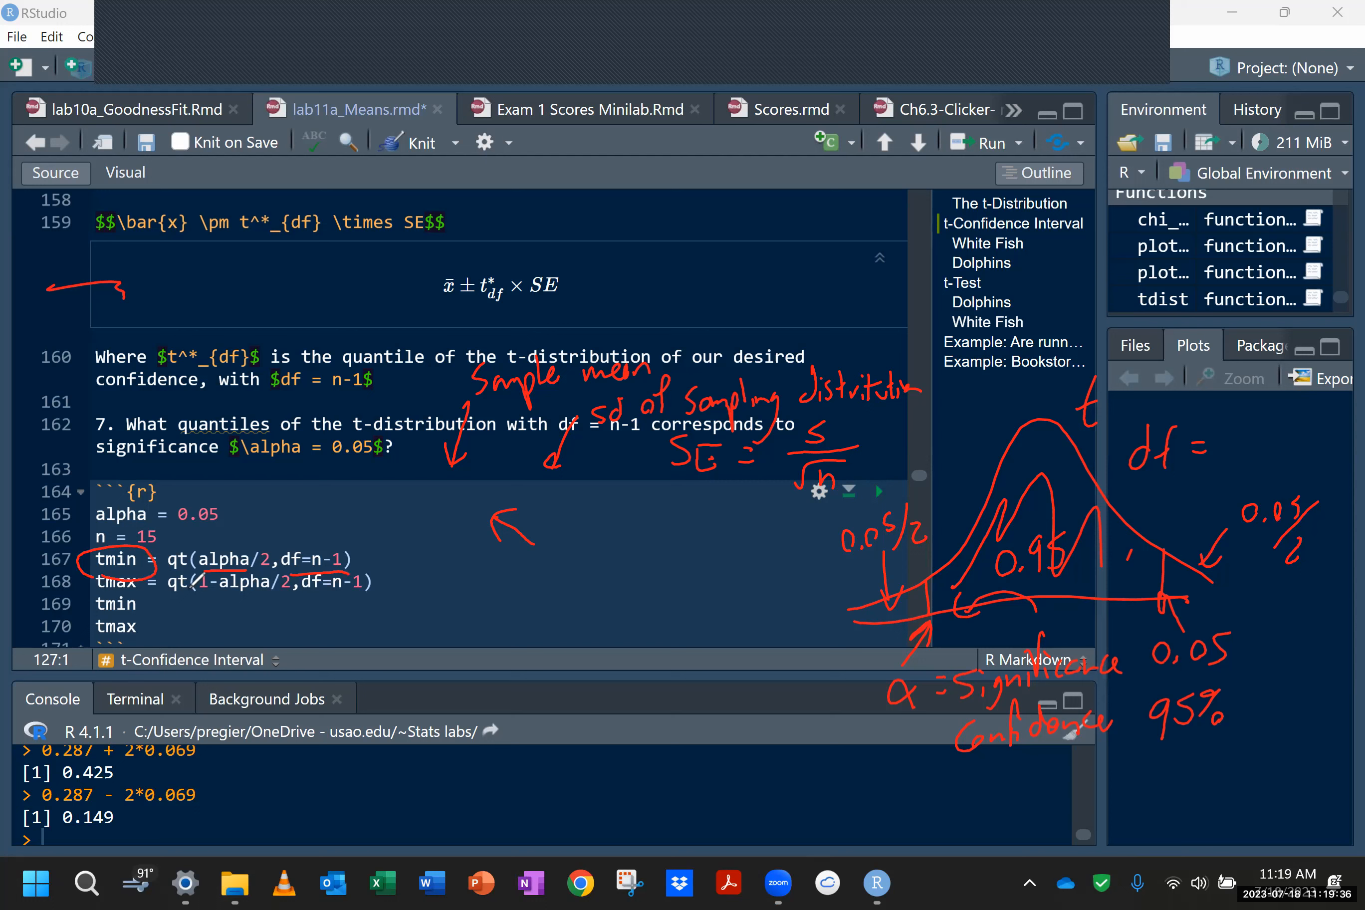
{"action": "left_click_drag", "start_coordinate": [210, 596], "coordinate": [272, 605]}
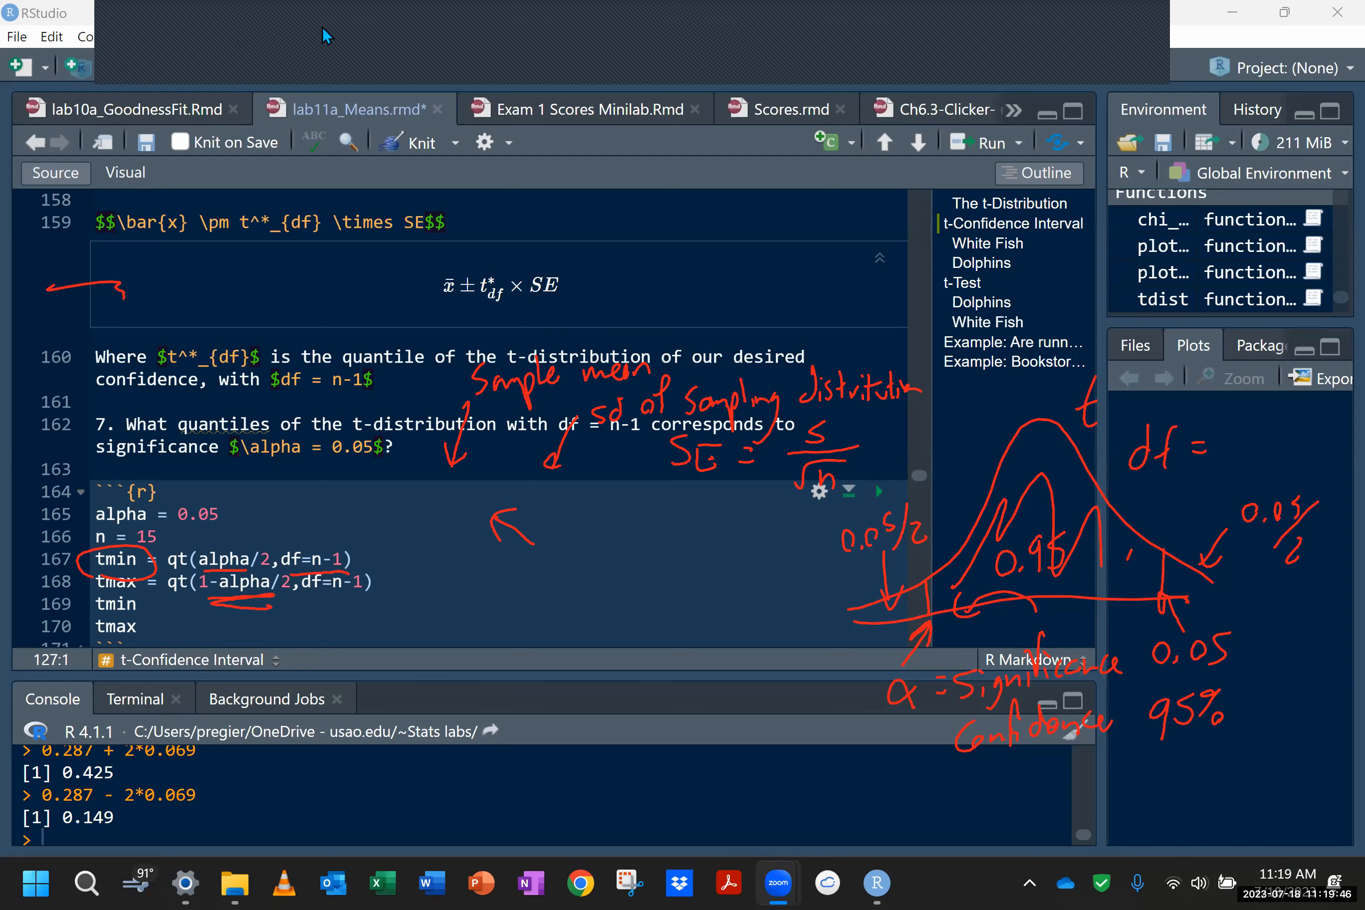
Step: Run the question 7 quantile chunk and insert an empty R chunk under question 8
{"action": "left_click", "coordinate": [879, 491]}
{"action": "double_click", "coordinate": [173, 519]}
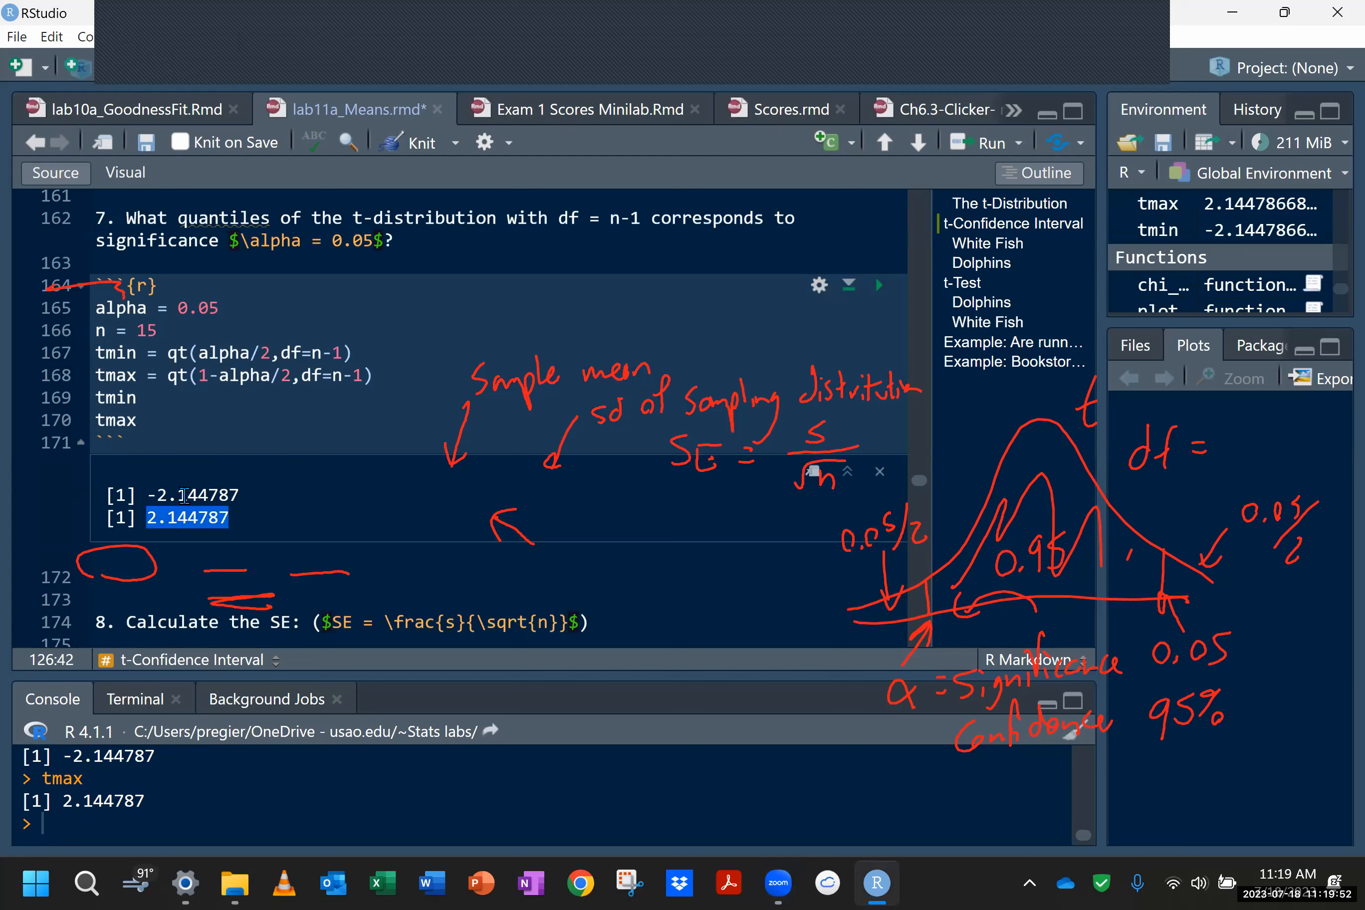
{"action": "scroll", "coordinate": [203, 511], "scroll_direction": "down", "scroll_amount": 2}
{"action": "left_click", "coordinate": [200, 570]}
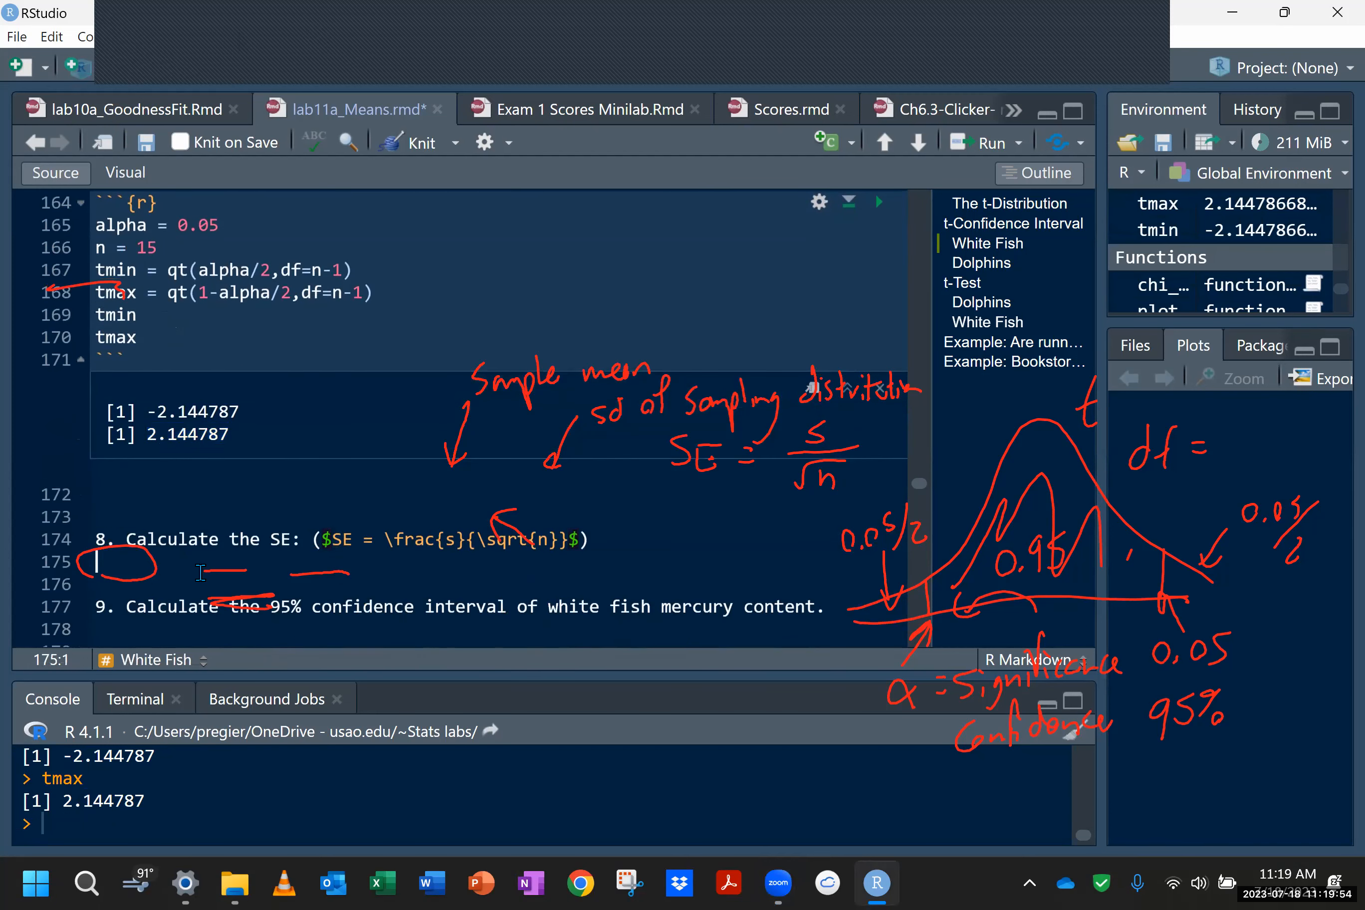
{"action": "key", "text": "Return"}
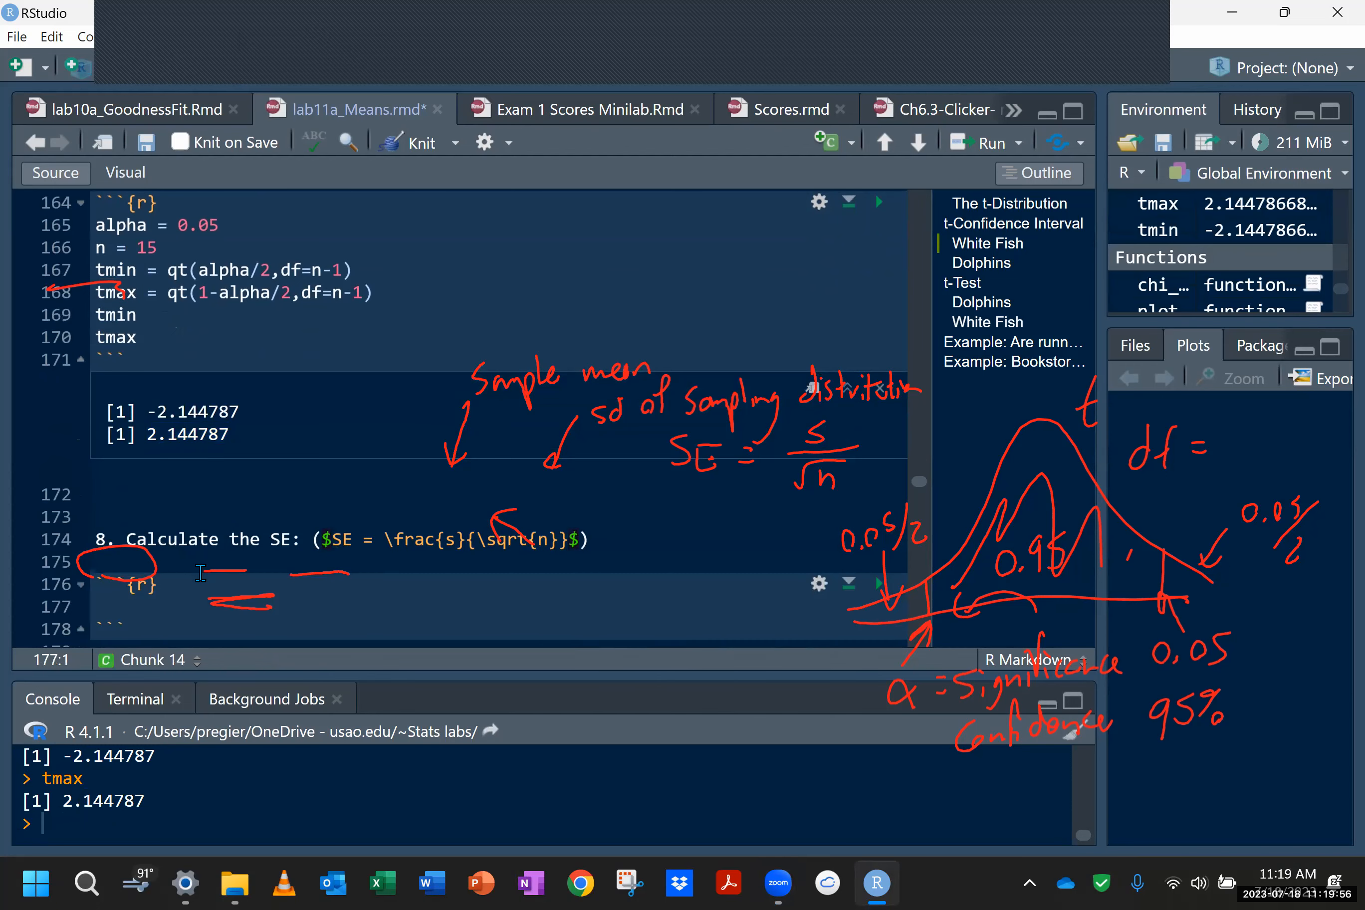
Step: Copy the xbar = 0.287, s = 0.069 and n = 15 lines from the White Fish section into the question 8 chunk
{"action": "scroll", "coordinate": [200, 572], "scroll_direction": "up", "scroll_amount": 10}
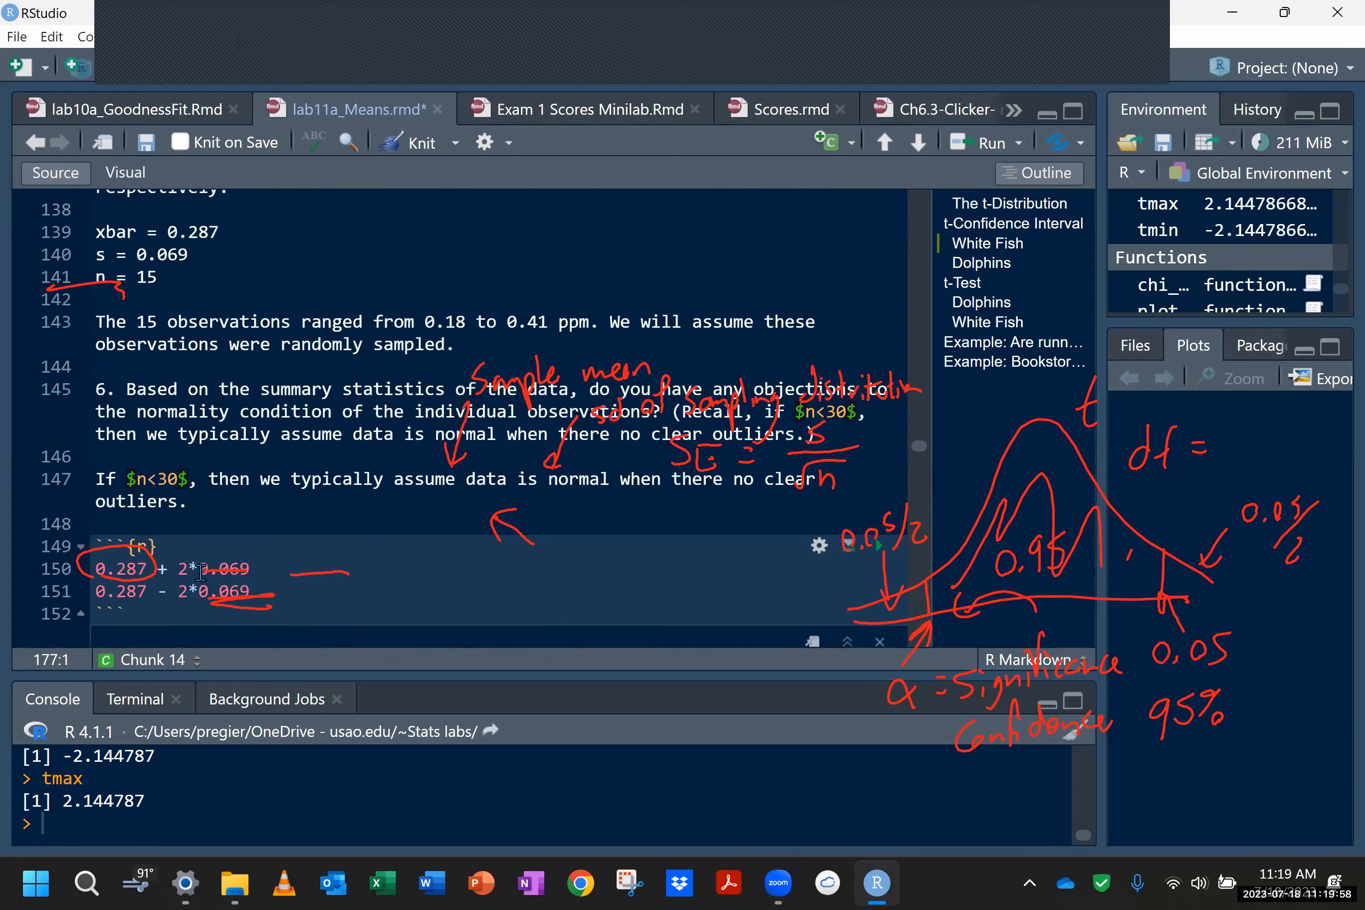
{"action": "scroll", "coordinate": [200, 572], "scroll_direction": "up", "scroll_amount": 2}
{"action": "left_click_drag", "start_coordinate": [157, 425], "coordinate": [96, 382]}
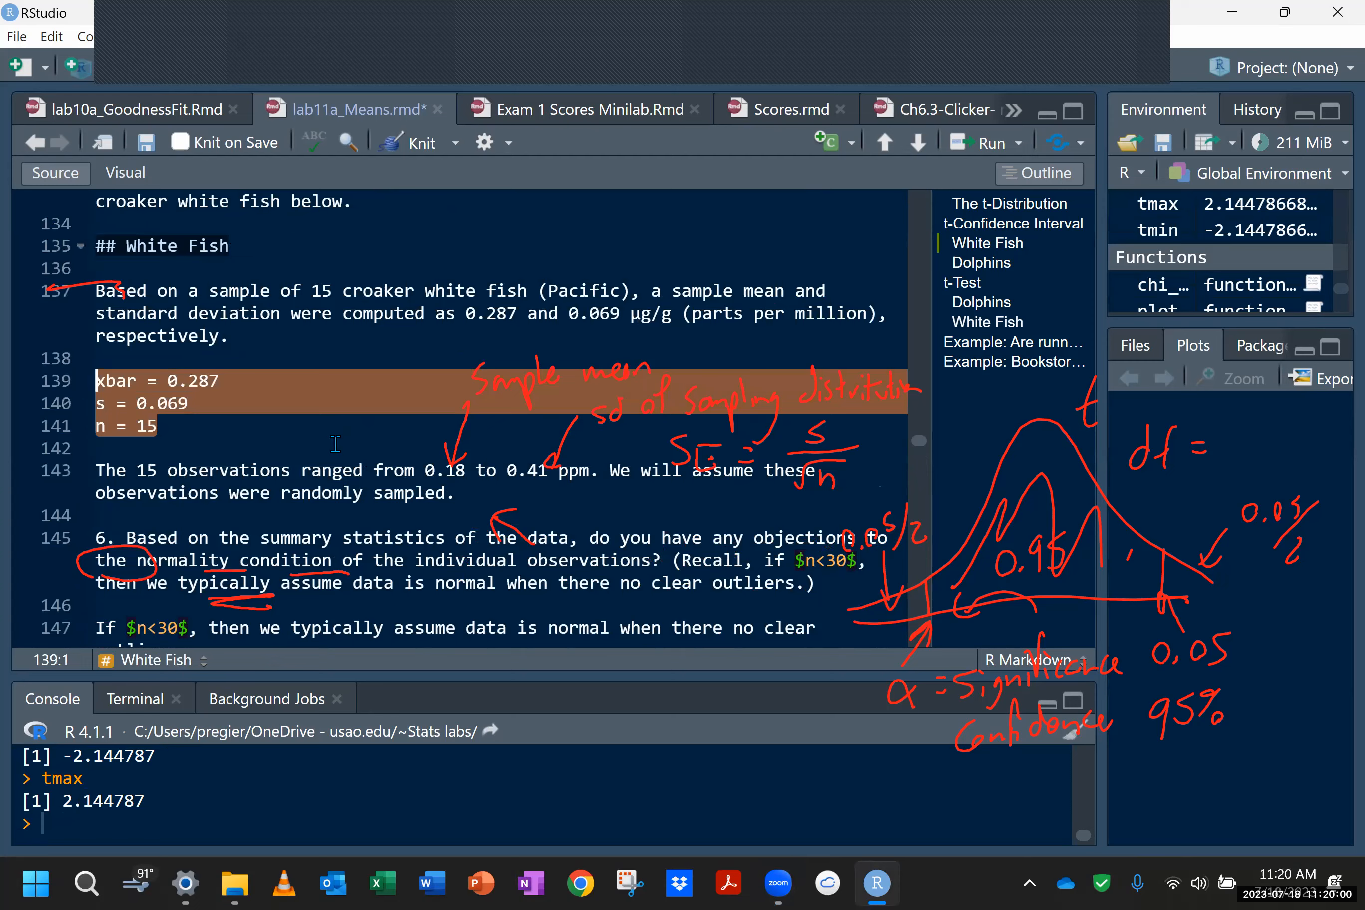
{"action": "scroll", "coordinate": [335, 443], "scroll_direction": "down", "scroll_amount": 6}
{"action": "scroll", "coordinate": [335, 442], "scroll_direction": "down", "scroll_amount": 8}
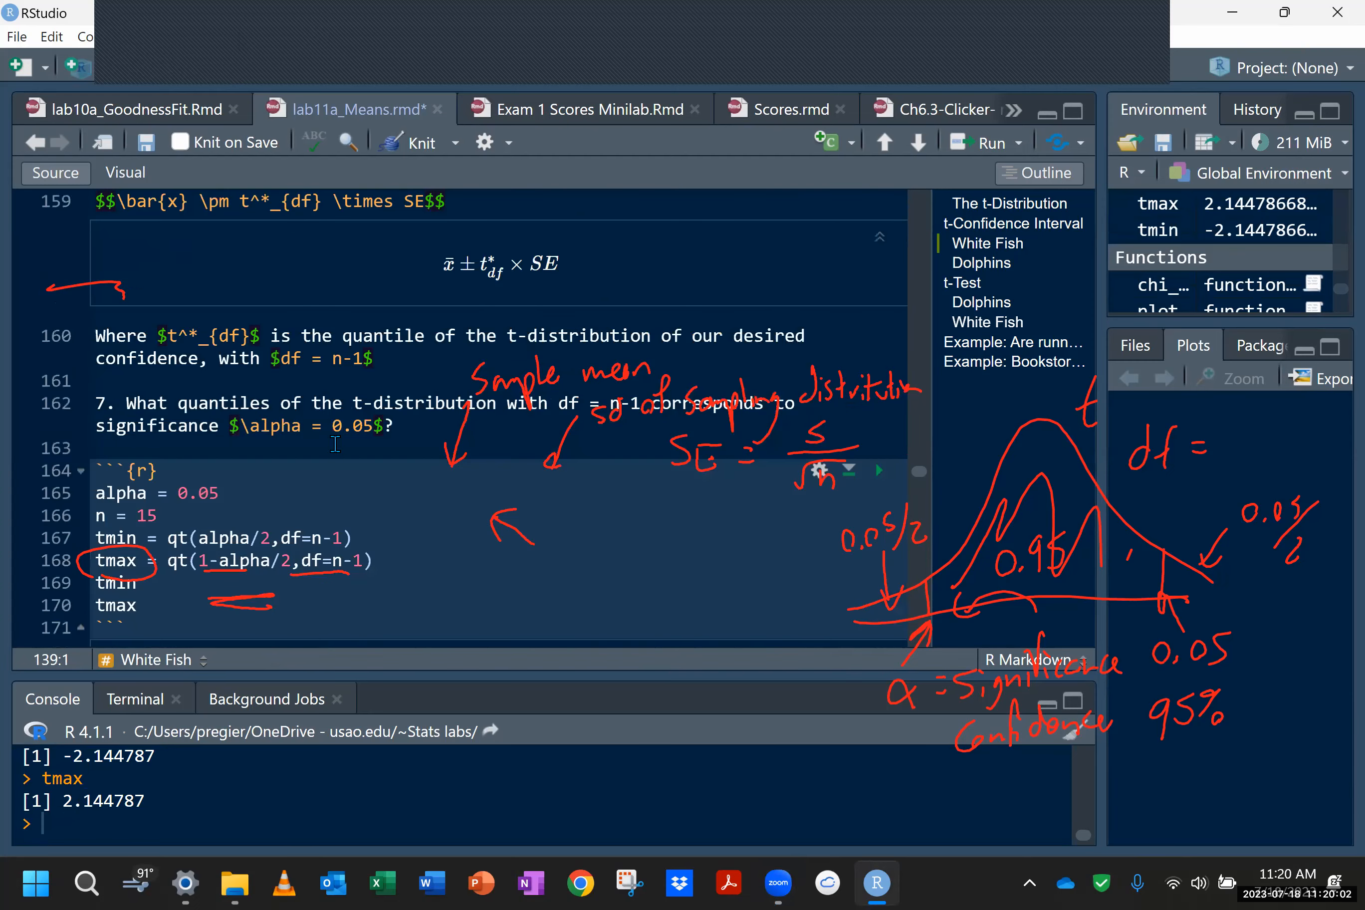
{"action": "scroll", "coordinate": [335, 443], "scroll_direction": "up", "scroll_amount": 5}
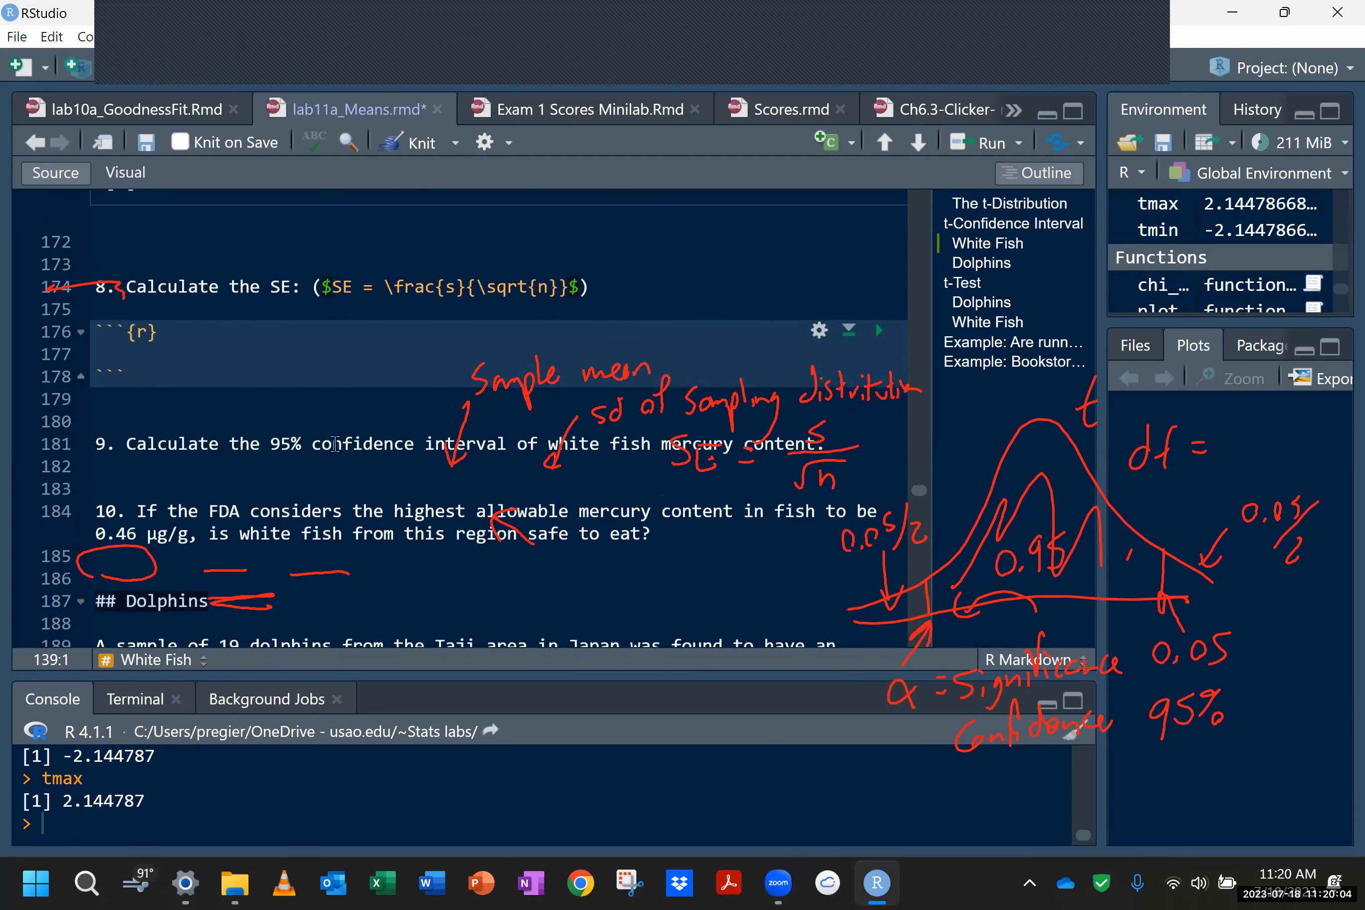
{"action": "scroll", "coordinate": [334, 443], "scroll_direction": "down", "scroll_amount": 2}
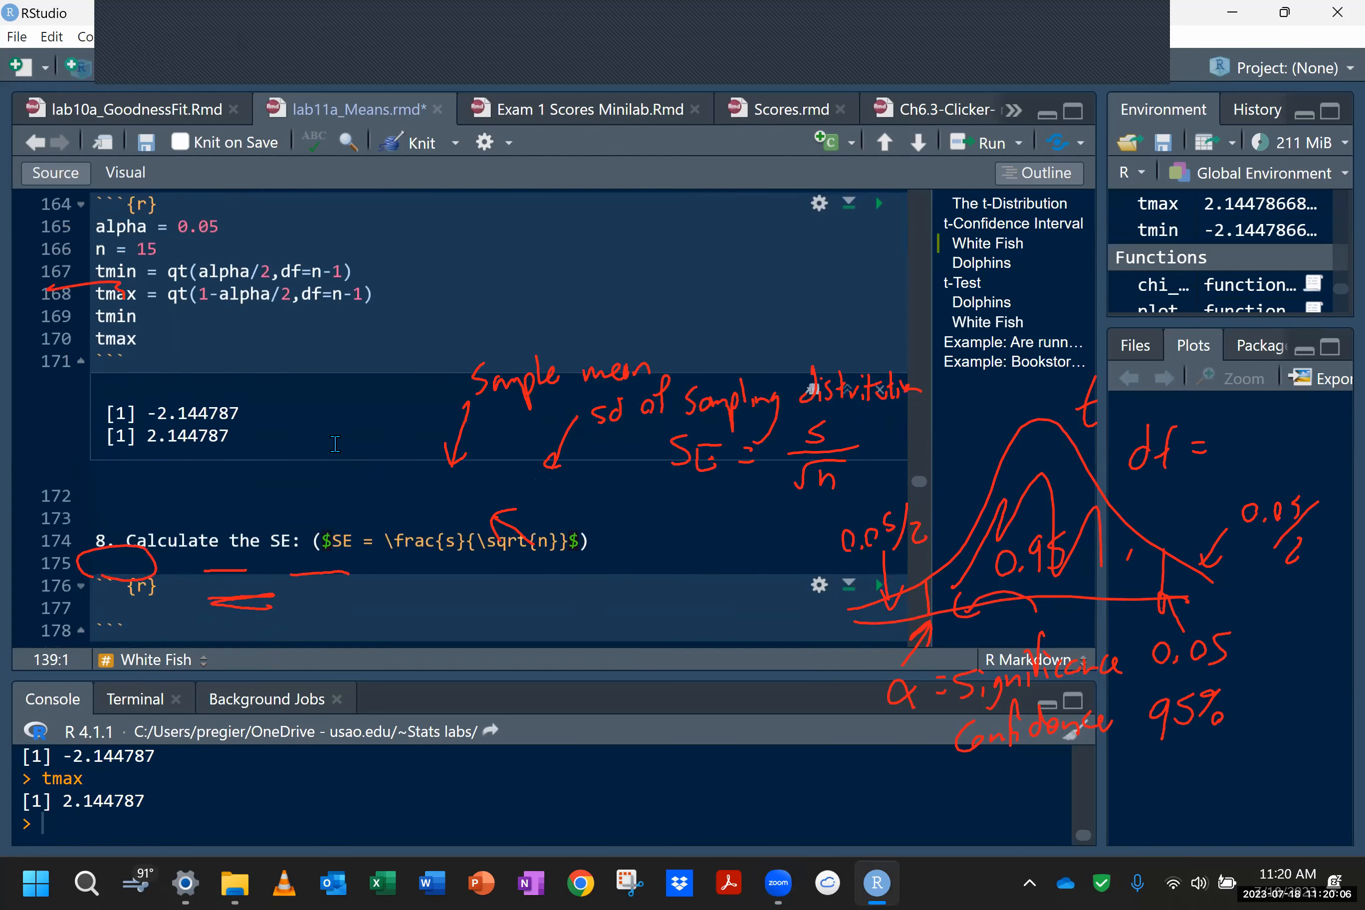
{"action": "left_click", "coordinate": [195, 564]}
{"action": "type", "text": "xbar = 0.227 s = 0.069 n = 15"}
Step: Add SE = s/sqrt(n) as the last line of the question 8 chunk and run the chunk
{"action": "key", "text": "Return"}
{"action": "type", "text": "SE = s"}
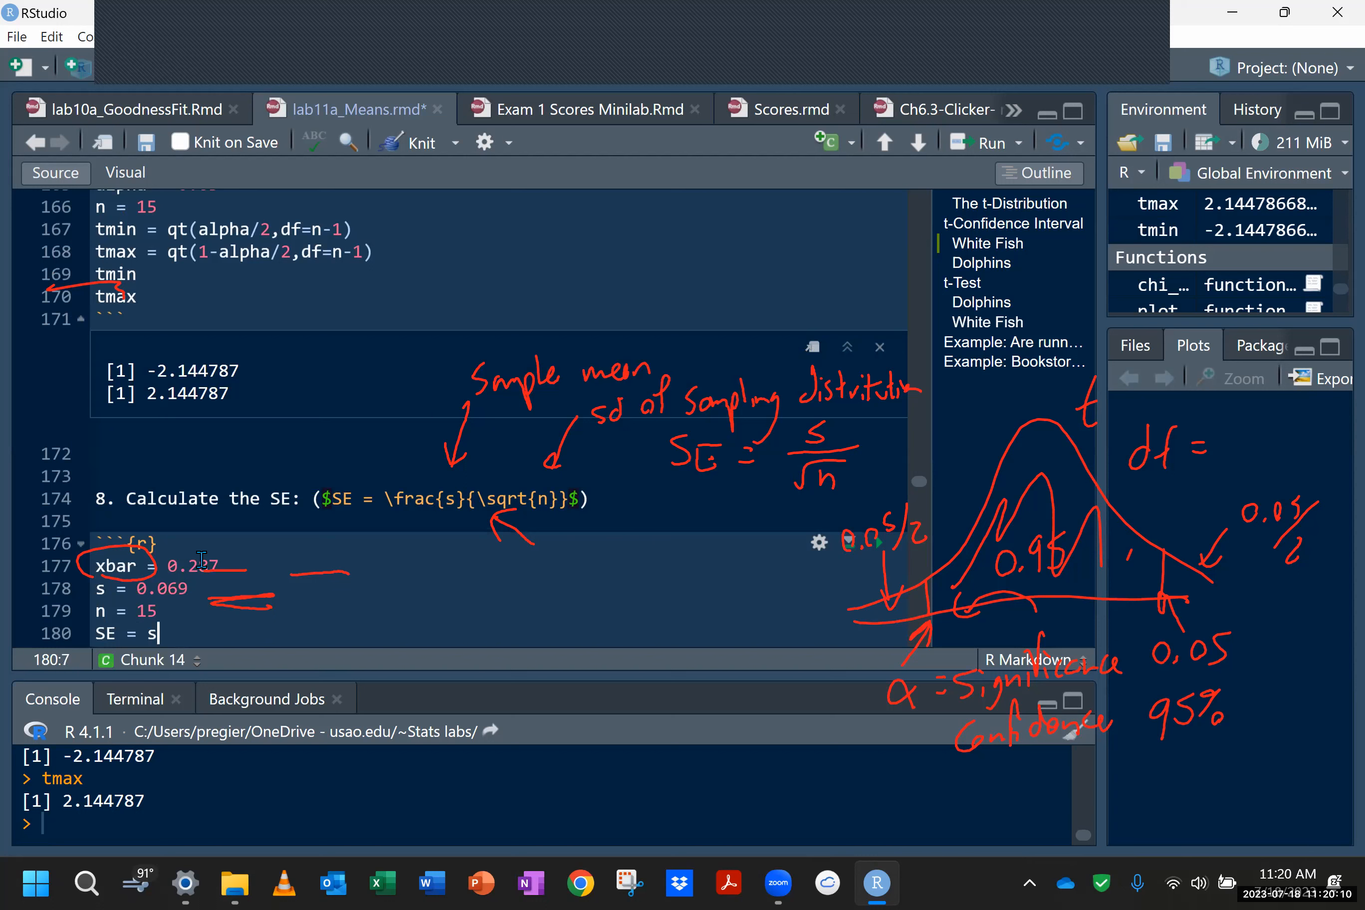
{"action": "type", "text": "/sqrt(n)"}
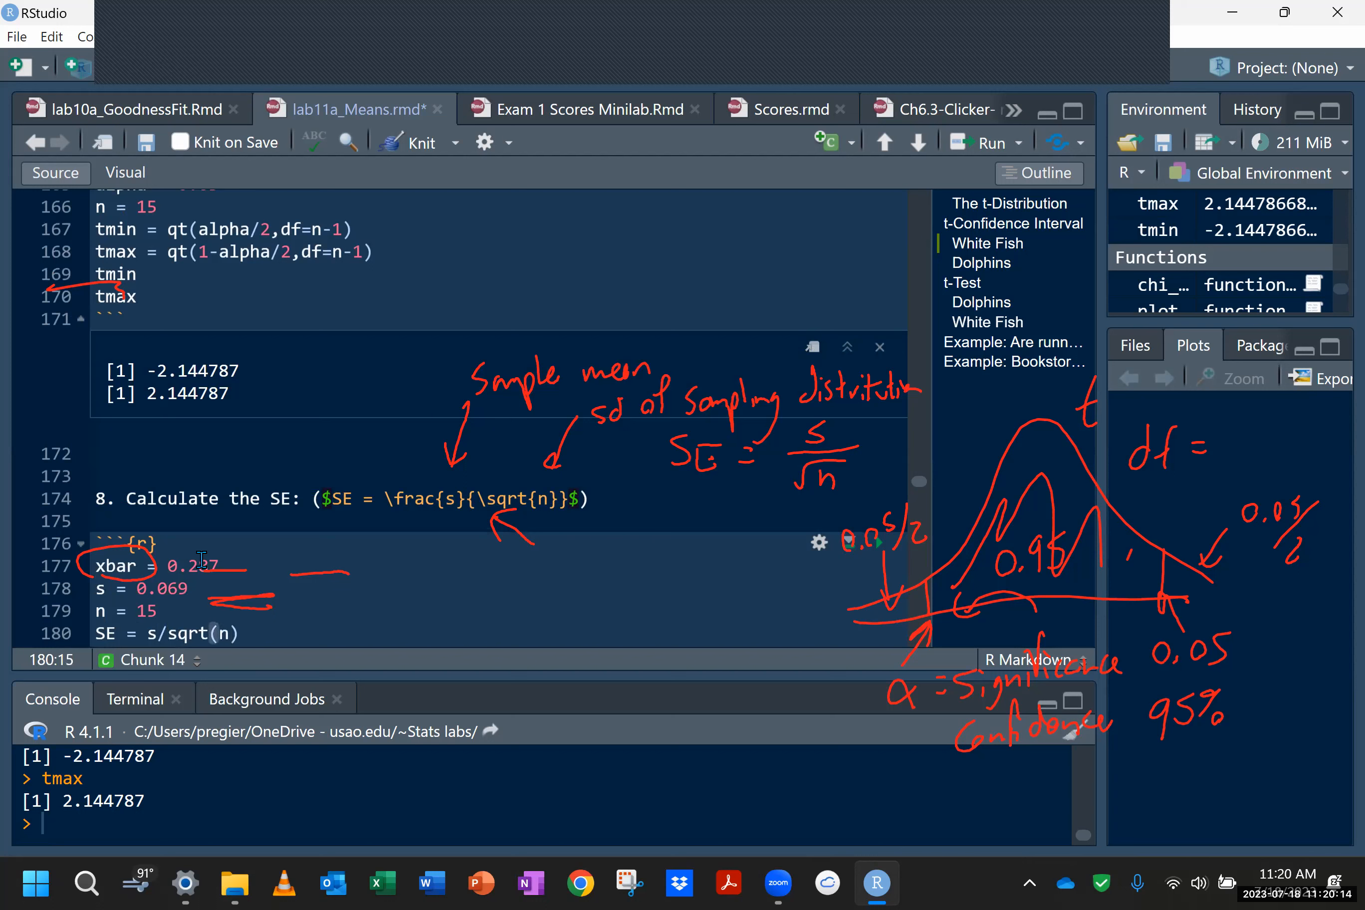
{"action": "left_click", "coordinate": [878, 542]}
Step: Insert an R chunk under question 9 and start its formula with "xbar +"
{"action": "scroll", "coordinate": [478, 474], "scroll_direction": "down", "scroll_amount": 2}
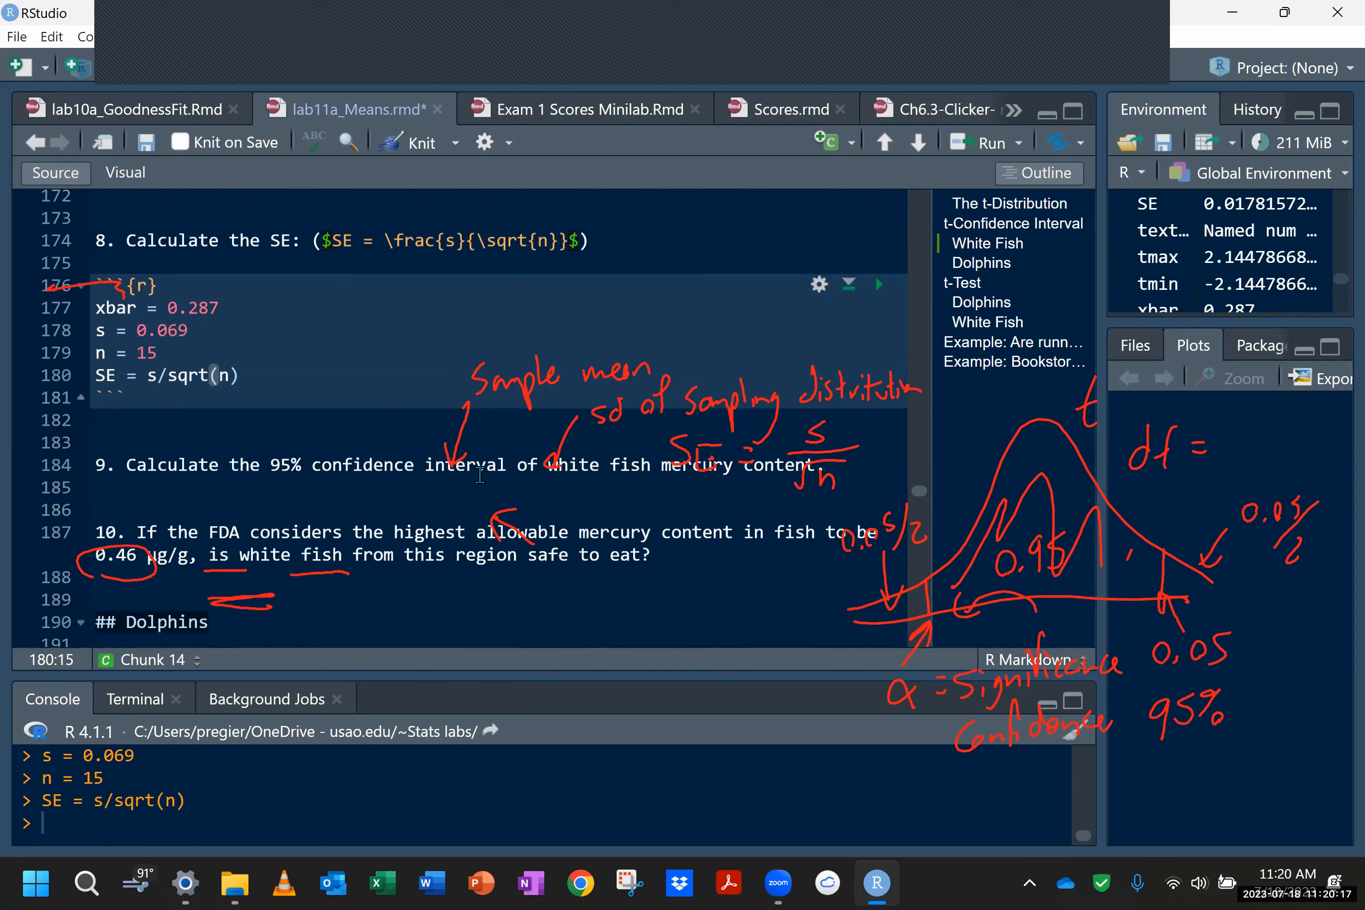
{"action": "left_click", "coordinate": [461, 496]}
{"action": "key", "text": "ctrl+alt+i"}
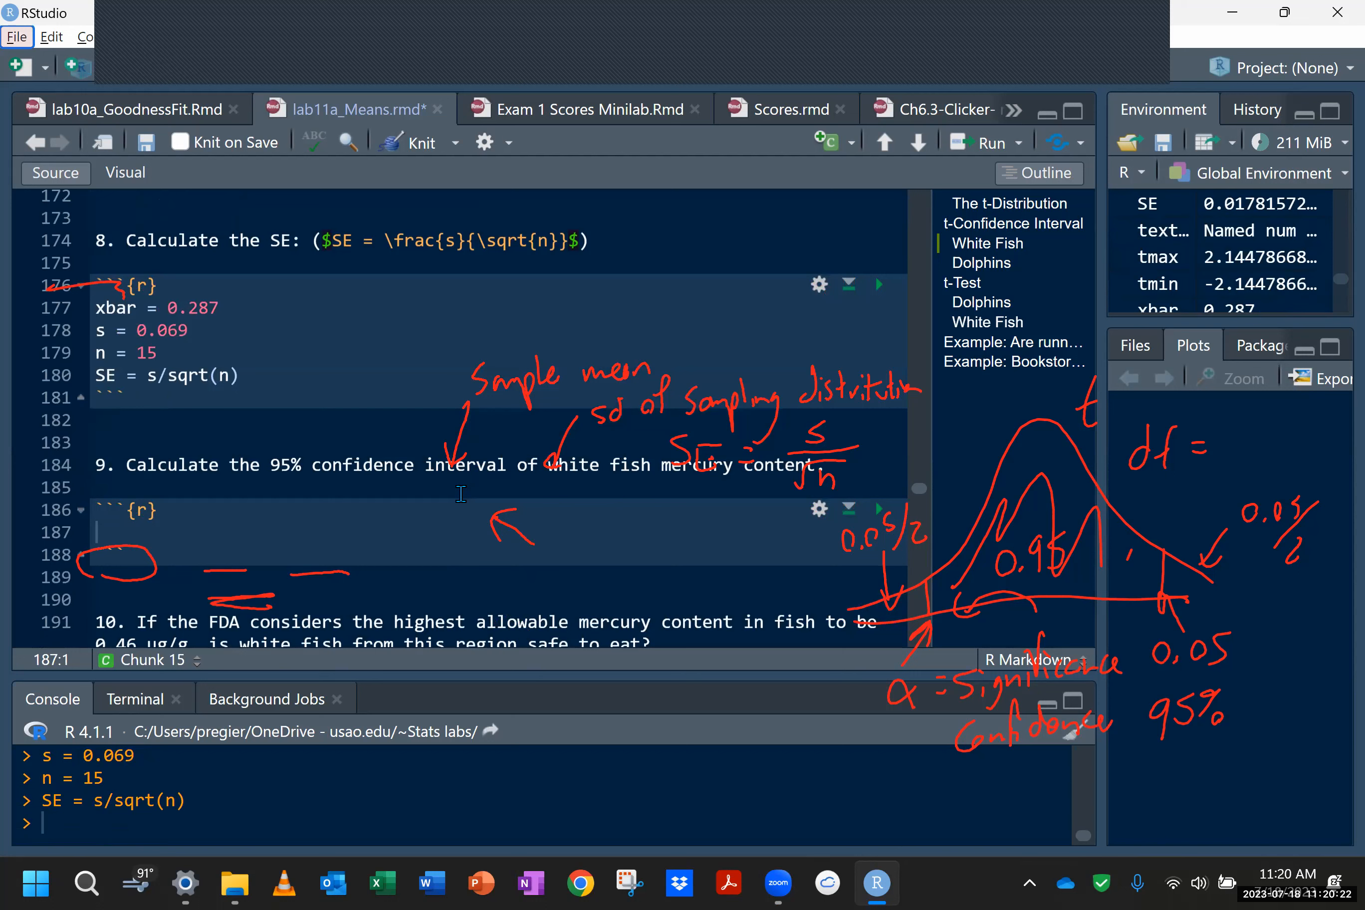
{"action": "left_click", "coordinate": [179, 533]}
{"action": "type", "text": "xbar +"}
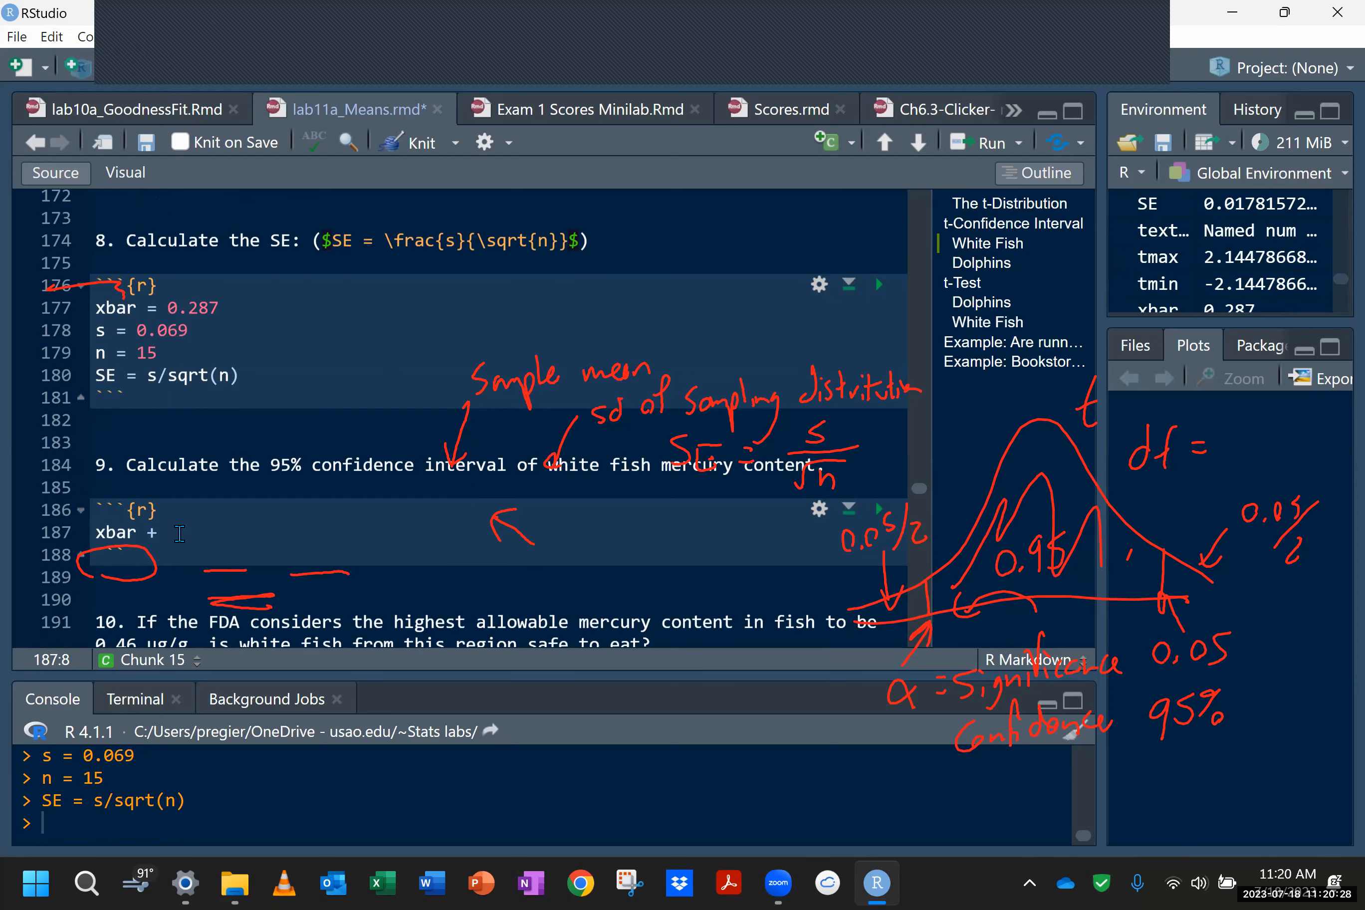
Step: Complete the question 9 formula as xbar + 2.144787*SE, copying the positive quantile from the question 7 output
{"action": "scroll", "coordinate": [179, 533], "scroll_direction": "up", "scroll_amount": 3}
{"action": "double_click", "coordinate": [190, 286]}
{"action": "key", "text": "ctrl+c"}
{"action": "scroll", "coordinate": [190, 286], "scroll_direction": "down", "scroll_amount": 5}
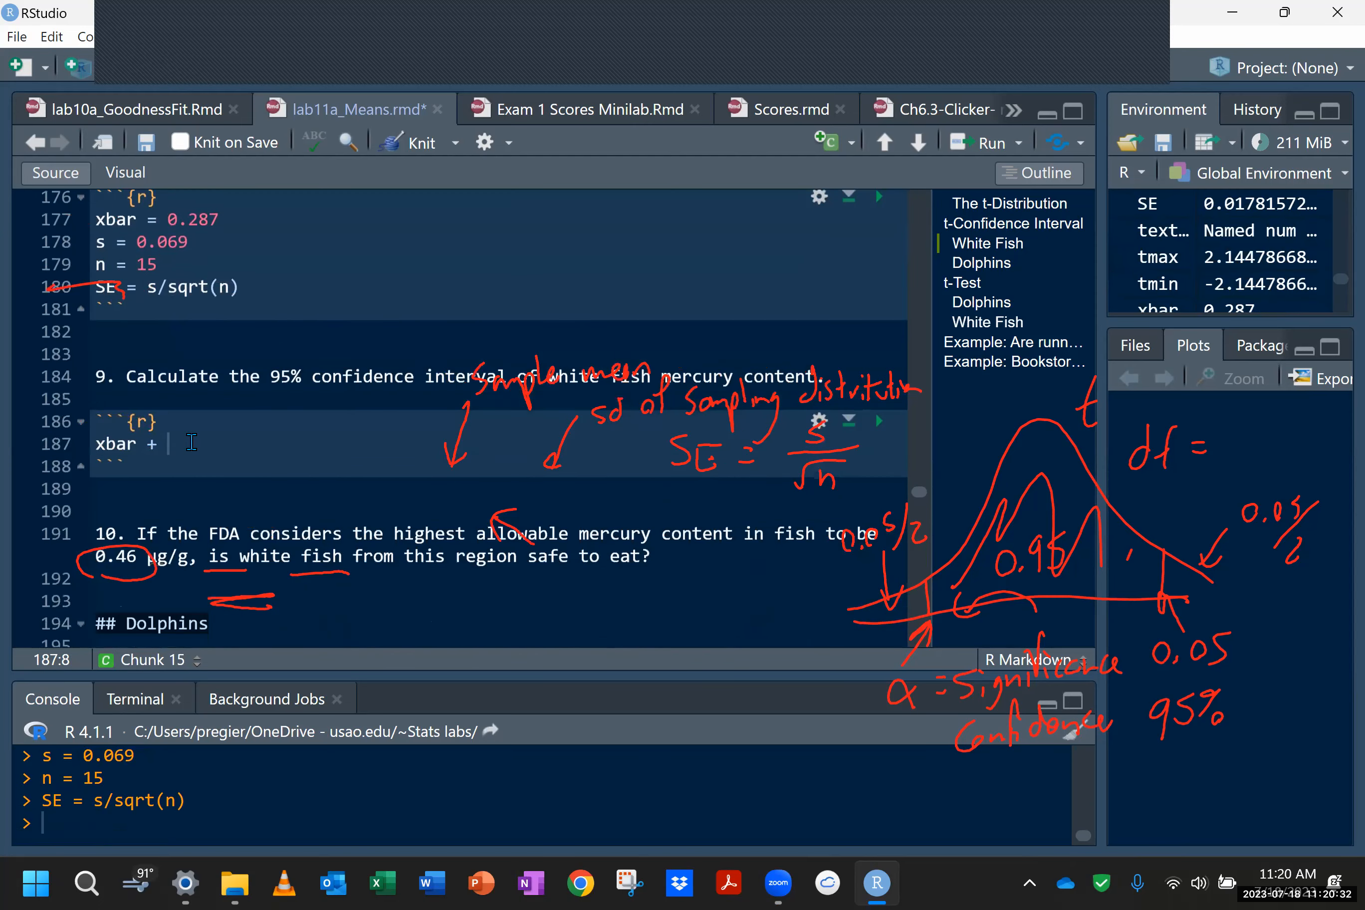
{"action": "key", "text": "ctrl+v"}
{"action": "type", "text": "*SE"}
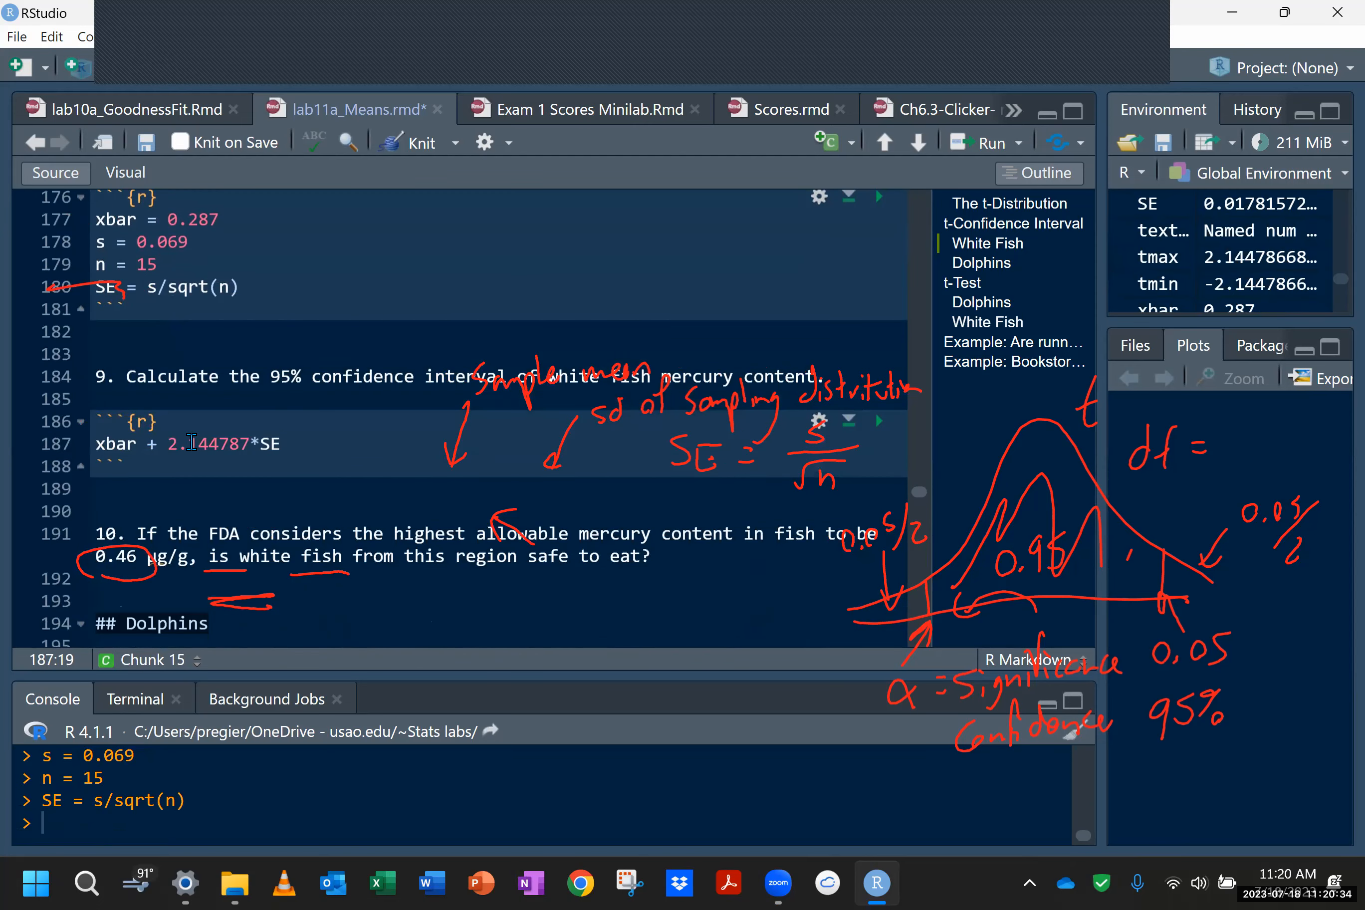
Step: Duplicate the xbar + 2.144787*SE line on a second line of the question 9 chunk
{"action": "key", "text": "Return"}
{"action": "left_click_drag", "start_coordinate": [291, 437], "coordinate": [94, 446]}
{"action": "key", "text": "ctrl+c"}
{"action": "left_click", "coordinate": [115, 485]}
{"action": "left_click", "coordinate": [114, 475]}
{"action": "key", "text": "ctrl+v"}
Step: Change the first line of the question 9 chunk to xbar - 2.144787*SE and run the chunk
{"action": "left_click", "coordinate": [155, 446]}
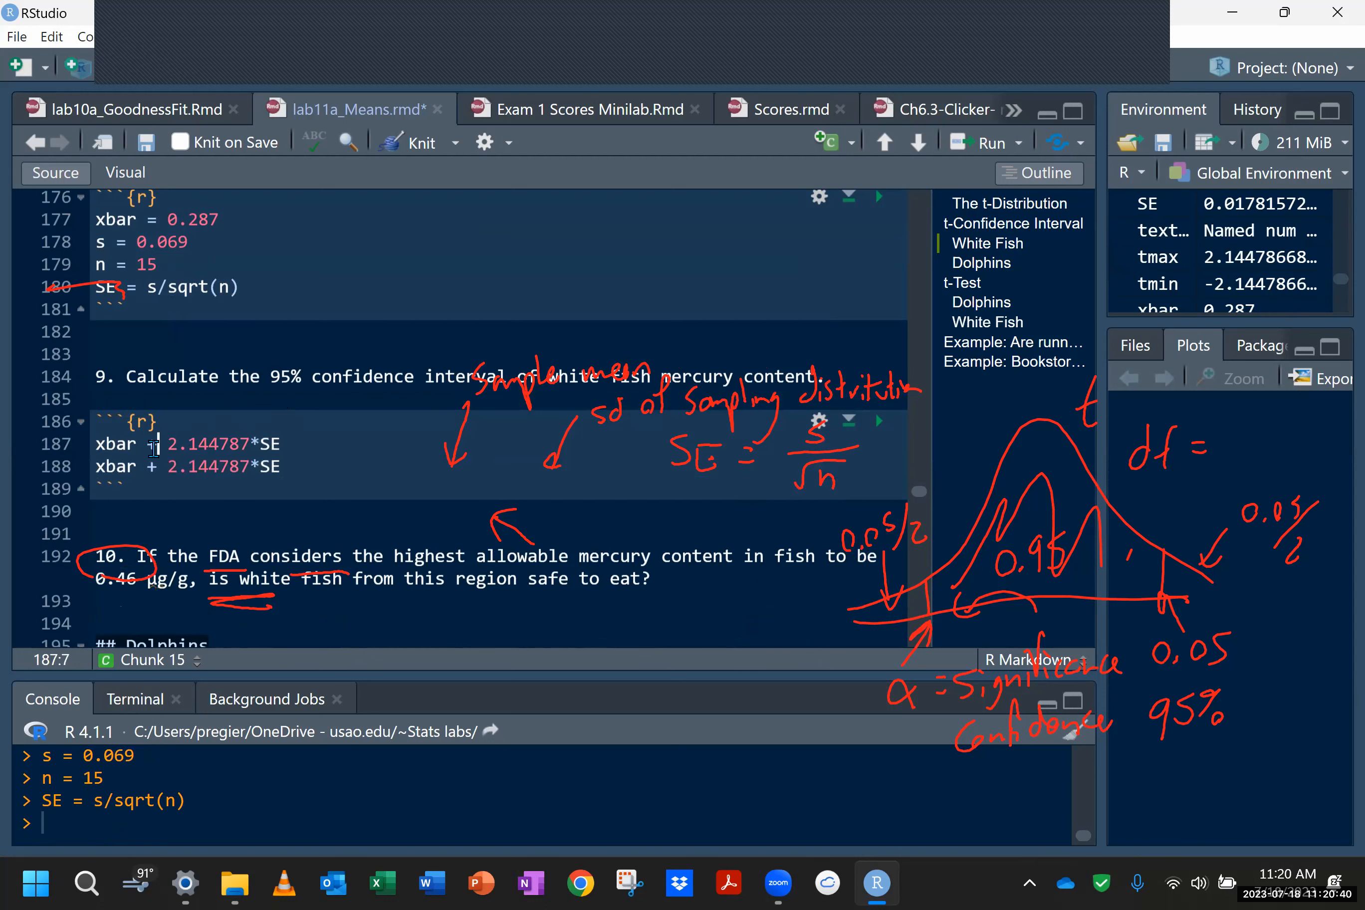
{"action": "key", "text": "BackSpace"}
{"action": "type", "text": "-"}
{"action": "left_click", "coordinate": [884, 424]}
{"action": "scroll", "coordinate": [631, 422], "scroll_direction": "down", "scroll_amount": 2}
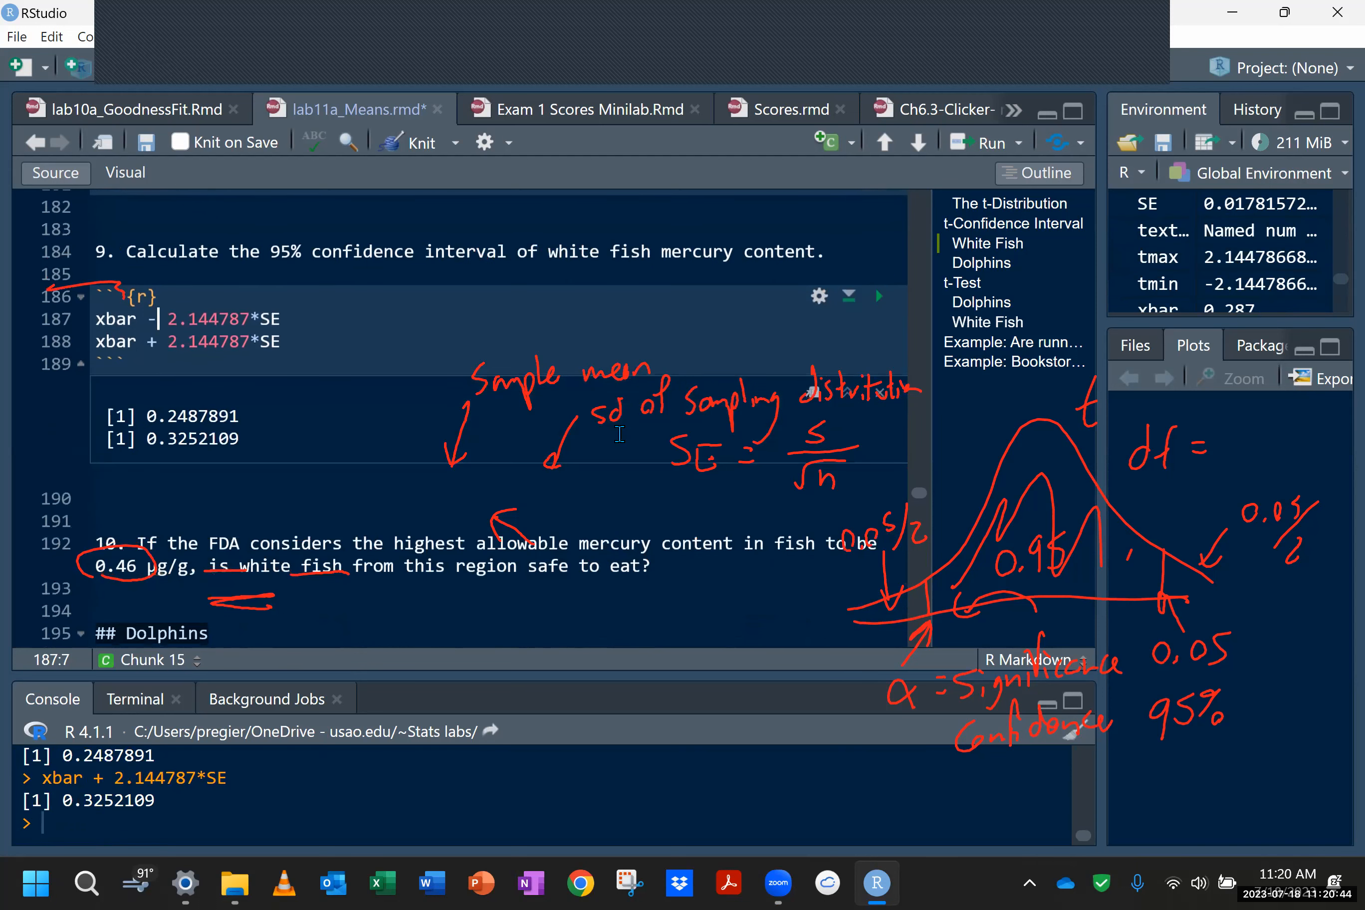
Step: Clear the existing annotations and handwrite the interval (0.24, 0.325) in red beside the question 9 output
{"action": "left_click", "coordinate": [955, 73]}
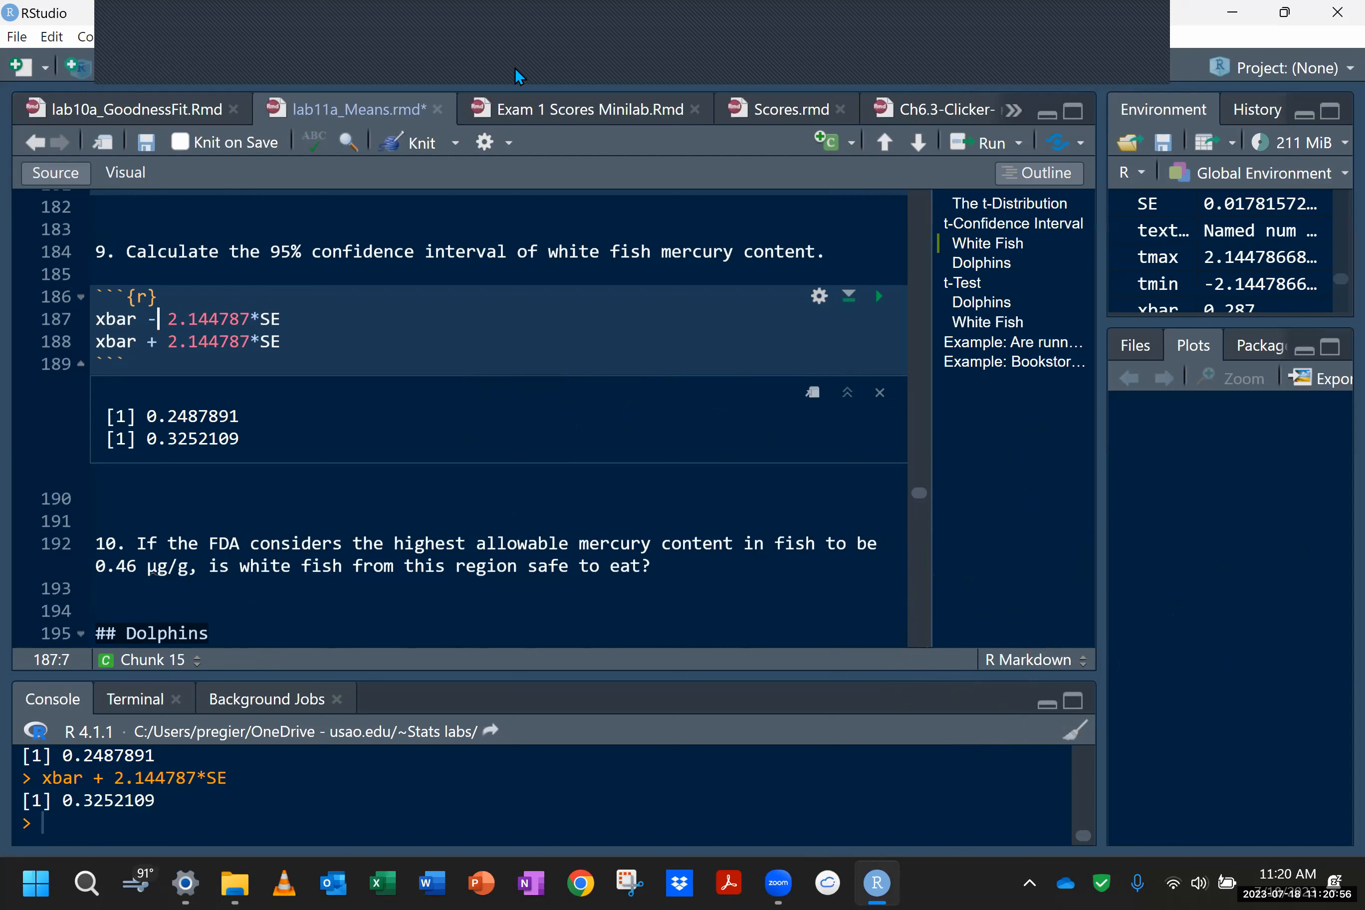
{"action": "left_click_drag", "start_coordinate": [327, 443], "coordinate": [345, 464]}
{"action": "mouse_move", "coordinate": [351, 438]}
{"action": "left_mouse_down"}
{"action": "mouse_move", "coordinate": [364, 461]}
{"action": "mouse_move", "coordinate": [301, 463]}
{"action": "left_mouse_up"}
{"action": "left_click", "coordinate": [318, 468]}
{"action": "left_click", "coordinate": [424, 447]}
{"action": "mouse_move", "coordinate": [414, 449]}
{"action": "left_mouse_down"}
{"action": "mouse_move", "coordinate": [435, 459]}
{"action": "mouse_move", "coordinate": [476, 442]}
{"action": "left_mouse_up"}
{"action": "left_click_drag", "start_coordinate": [277, 439], "coordinate": [280, 505]}
{"action": "left_click_drag", "start_coordinate": [505, 395], "coordinate": [503, 464]}
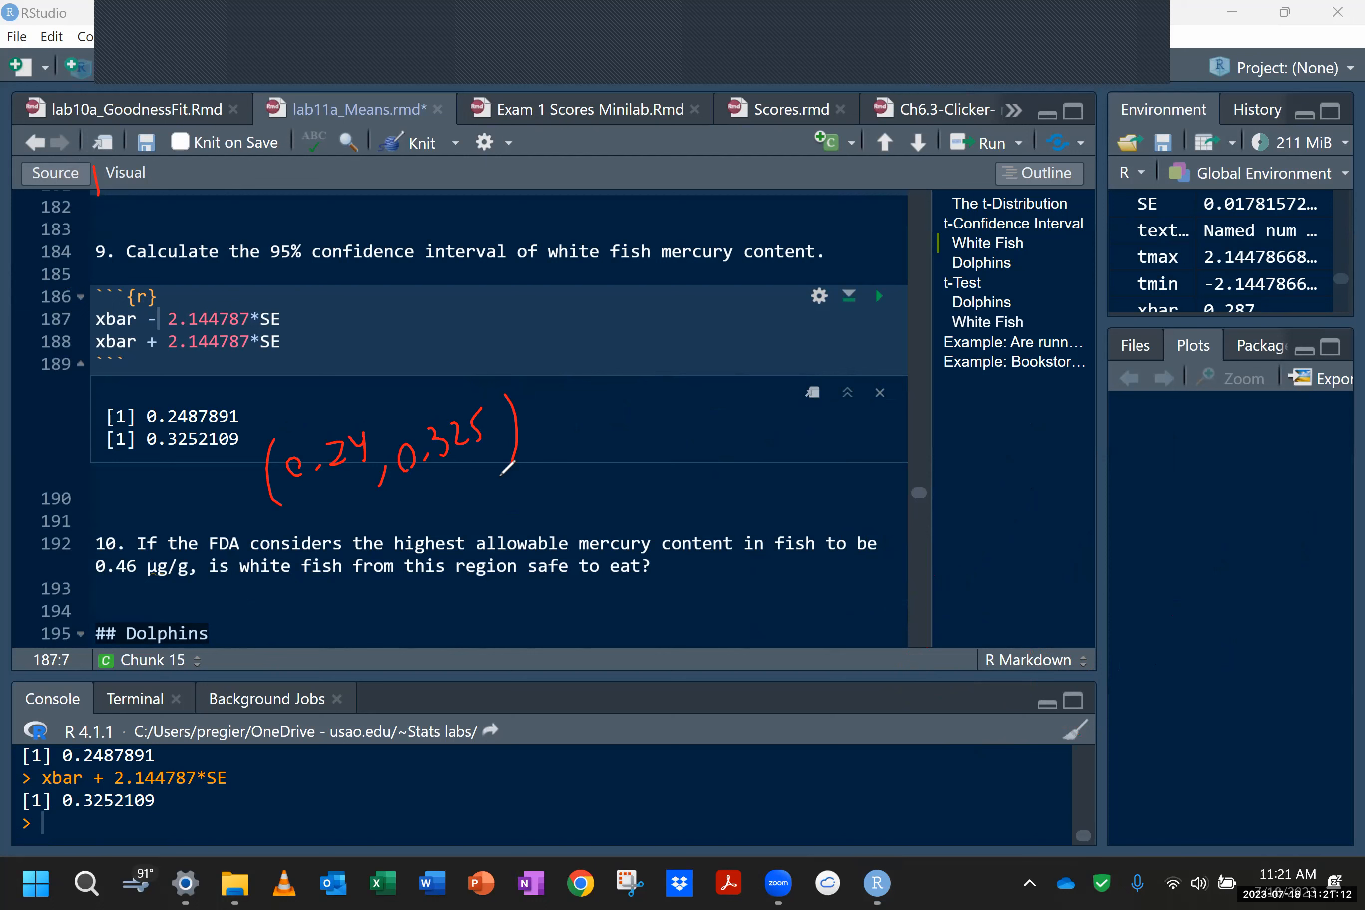
Step: Box the 0.46 µg/g limit in question 10 and draw a red number line with a tick labelled 0.46
{"action": "mouse_move", "coordinate": [170, 578]}
{"action": "left_mouse_down"}
{"action": "mouse_move", "coordinate": [146, 590]}
{"action": "mouse_move", "coordinate": [80, 561]}
{"action": "mouse_move", "coordinate": [185, 543]}
{"action": "mouse_move", "coordinate": [165, 578]}
{"action": "left_mouse_up"}
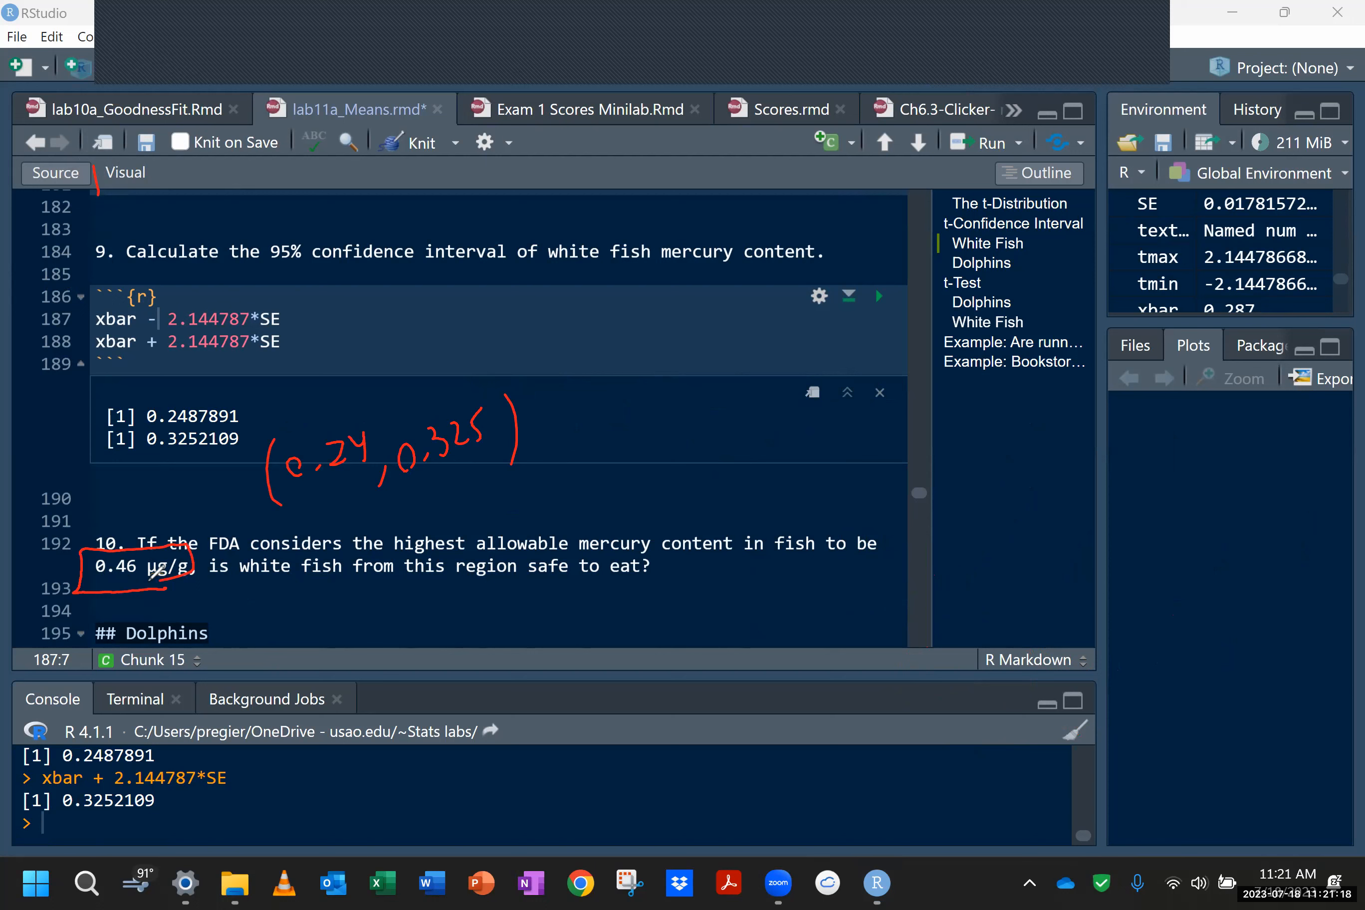
{"action": "left_click_drag", "start_coordinate": [447, 249], "coordinate": [464, 237]}
{"action": "left_click_drag", "start_coordinate": [653, 464], "coordinate": [1048, 462]}
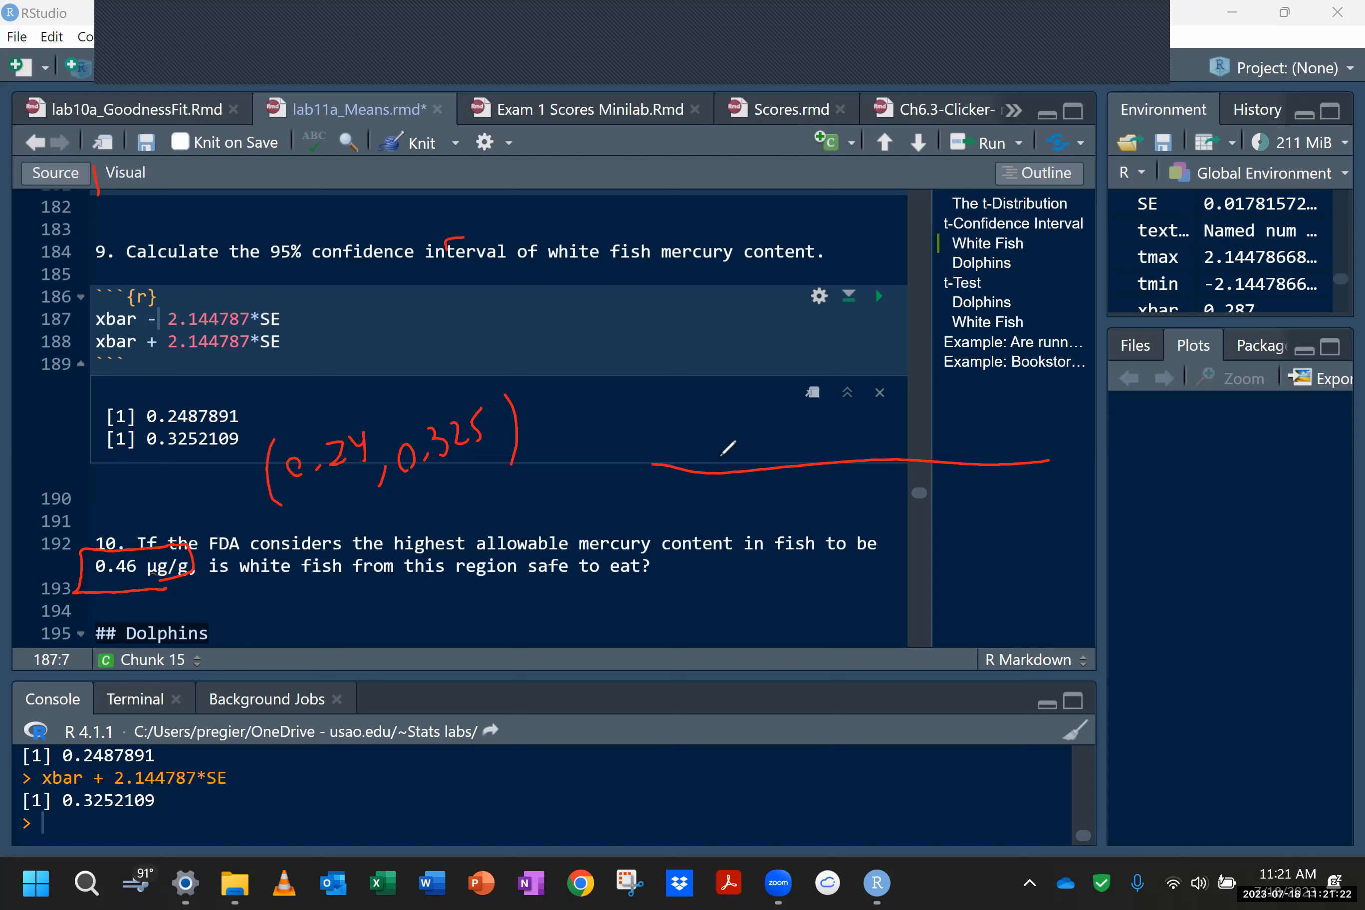
{"action": "mouse_move", "coordinate": [965, 434]}
{"action": "left_mouse_down"}
{"action": "mouse_move", "coordinate": [971, 502]}
{"action": "mouse_move", "coordinate": [945, 537]}
{"action": "mouse_move", "coordinate": [989, 552]}
{"action": "mouse_move", "coordinate": [984, 565]}
{"action": "left_mouse_up"}
{"action": "left_click", "coordinate": [957, 553]}
{"action": "left_click_drag", "start_coordinate": [1010, 526], "coordinate": [1001, 547]}
Step: Draw an arrow above the number line pointing to values below 0.46 and label it "Safe"
{"action": "mouse_move", "coordinate": [925, 404]}
{"action": "left_mouse_down"}
{"action": "mouse_move", "coordinate": [675, 395]}
{"action": "mouse_move", "coordinate": [703, 402]}
{"action": "left_mouse_up"}
{"action": "left_click_drag", "start_coordinate": [737, 291], "coordinate": [718, 347]}
{"action": "left_click_drag", "start_coordinate": [766, 321], "coordinate": [774, 338]}
{"action": "mouse_move", "coordinate": [794, 280]}
{"action": "left_mouse_down"}
{"action": "mouse_move", "coordinate": [781, 339]}
{"action": "mouse_move", "coordinate": [818, 332]}
{"action": "left_mouse_up"}
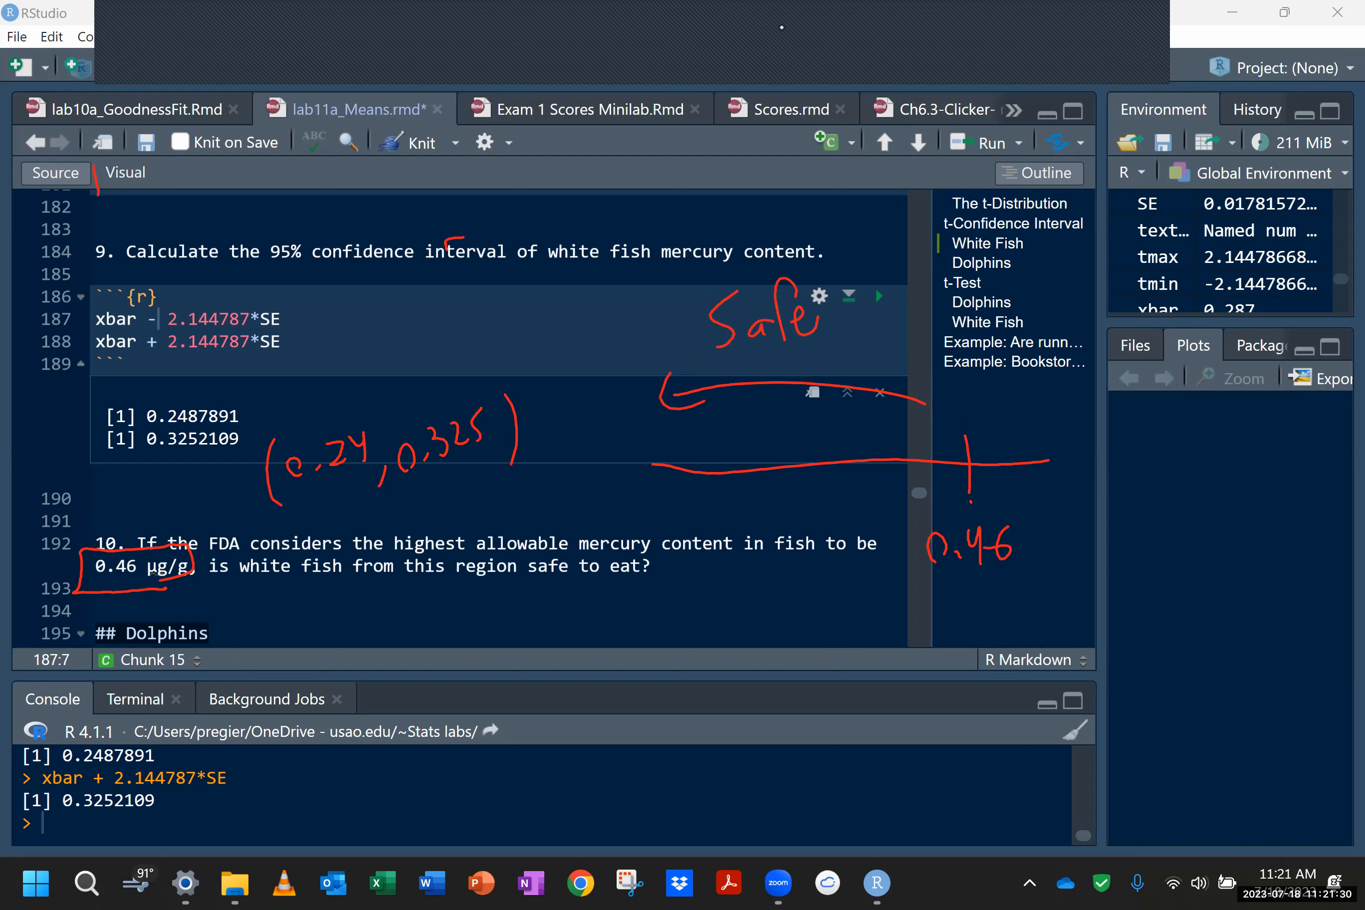
Step: Underline the written interval in purple, mark 0.24 and 0.325 on the number line, and sketch a fish above the span between them
{"action": "left_click_drag", "start_coordinate": [633, 443], "coordinate": [626, 487]}
{"action": "left_click_drag", "start_coordinate": [1072, 437], "coordinate": [1077, 482]}
{"action": "left_click_drag", "start_coordinate": [488, 480], "coordinate": [300, 504]}
{"action": "mouse_move", "coordinate": [721, 458]}
{"action": "left_mouse_down"}
{"action": "mouse_move", "coordinate": [689, 521]}
{"action": "mouse_move", "coordinate": [751, 525]}
{"action": "left_mouse_up"}
{"action": "left_click", "coordinate": [711, 520]}
{"action": "mouse_move", "coordinate": [840, 444]}
{"action": "left_mouse_down"}
{"action": "mouse_move", "coordinate": [841, 479]}
{"action": "mouse_move", "coordinate": [813, 518]}
{"action": "mouse_move", "coordinate": [840, 515]}
{"action": "left_mouse_up"}
{"action": "left_click", "coordinate": [838, 512]}
{"action": "mouse_move", "coordinate": [861, 493]}
{"action": "left_mouse_down"}
{"action": "mouse_move", "coordinate": [881, 509]}
{"action": "mouse_move", "coordinate": [892, 487]}
{"action": "mouse_move", "coordinate": [717, 473]}
{"action": "mouse_move", "coordinate": [834, 456]}
{"action": "mouse_move", "coordinate": [758, 435]}
{"action": "mouse_move", "coordinate": [802, 421]}
{"action": "left_mouse_up"}
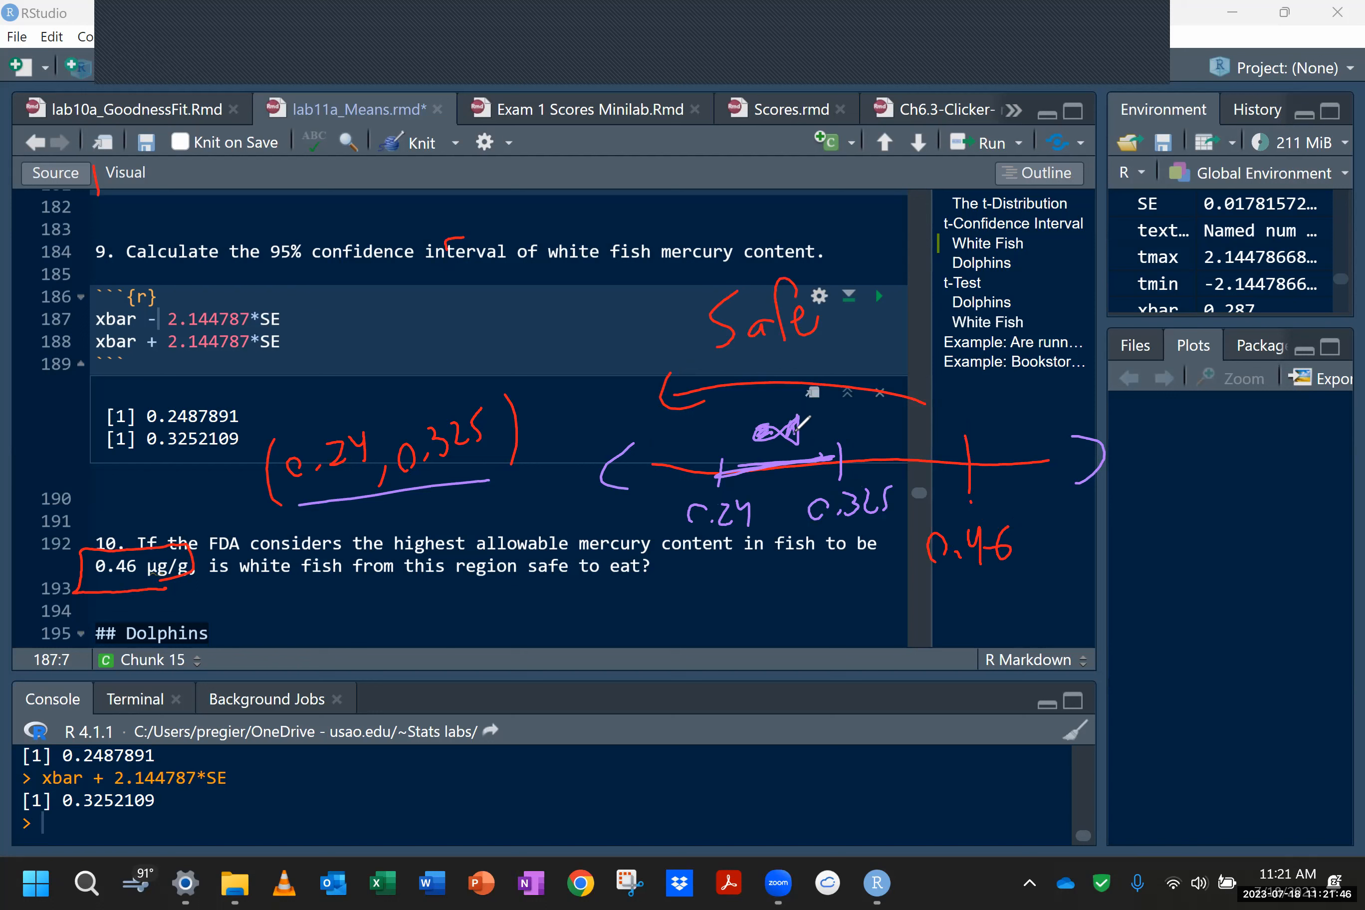
Step: Handwrite the answer "Yes safe to eat." in purple under question 10, then clear all the annotations
{"action": "left_click_drag", "start_coordinate": [292, 609], "coordinate": [295, 634]}
{"action": "mouse_move", "coordinate": [275, 604]}
{"action": "left_mouse_down"}
{"action": "mouse_move", "coordinate": [290, 615]}
{"action": "mouse_move", "coordinate": [462, 600]}
{"action": "mouse_move", "coordinate": [508, 611]}
{"action": "mouse_move", "coordinate": [593, 587]}
{"action": "mouse_move", "coordinate": [613, 600]}
{"action": "left_mouse_up"}
{"action": "left_click", "coordinate": [606, 605]}
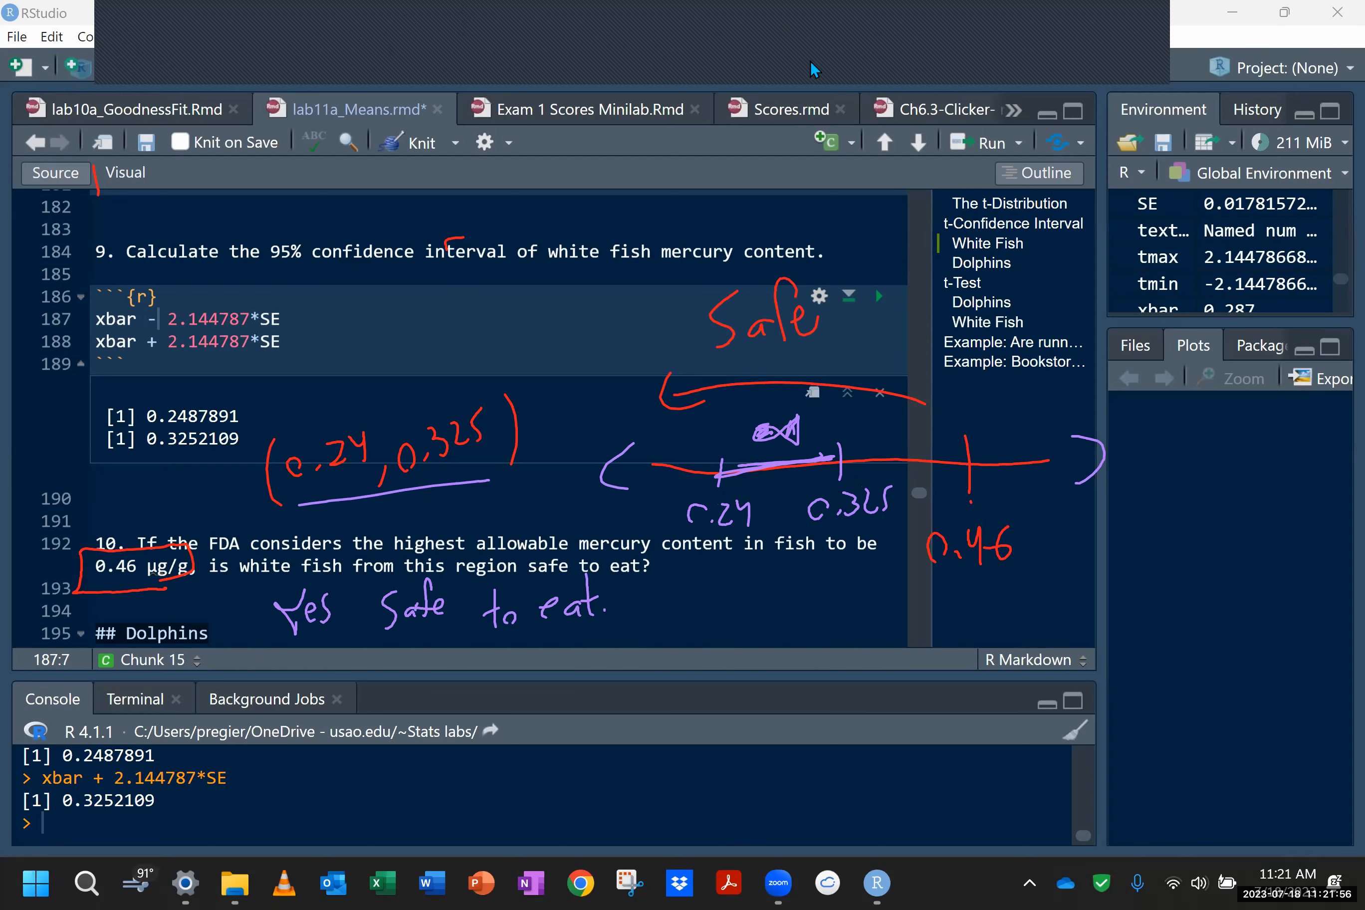
{"action": "scroll", "coordinate": [810, 311], "scroll_direction": "down", "scroll_amount": 3}
{"action": "scroll", "coordinate": [805, 311], "scroll_direction": "up", "scroll_amount": 2}
{"action": "scroll", "coordinate": [804, 312], "scroll_direction": "up", "scroll_amount": 2}
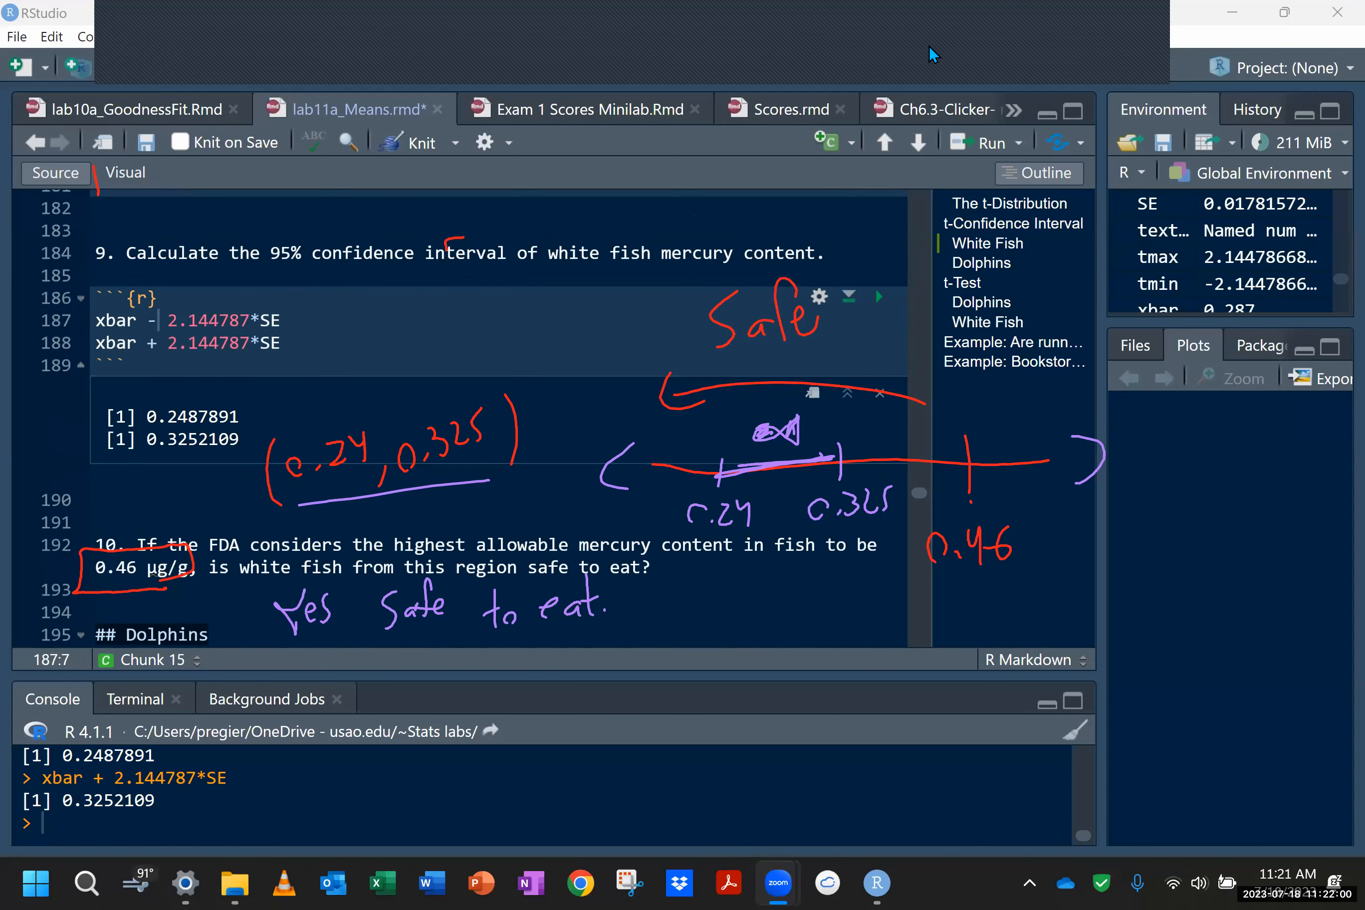
{"action": "left_click", "coordinate": [982, 66]}
Step: Insert an R chunk under question 12 in the Dolphins section and enter alpha = 0.05 on its first line
{"action": "scroll", "coordinate": [472, 534], "scroll_direction": "down", "scroll_amount": 3}
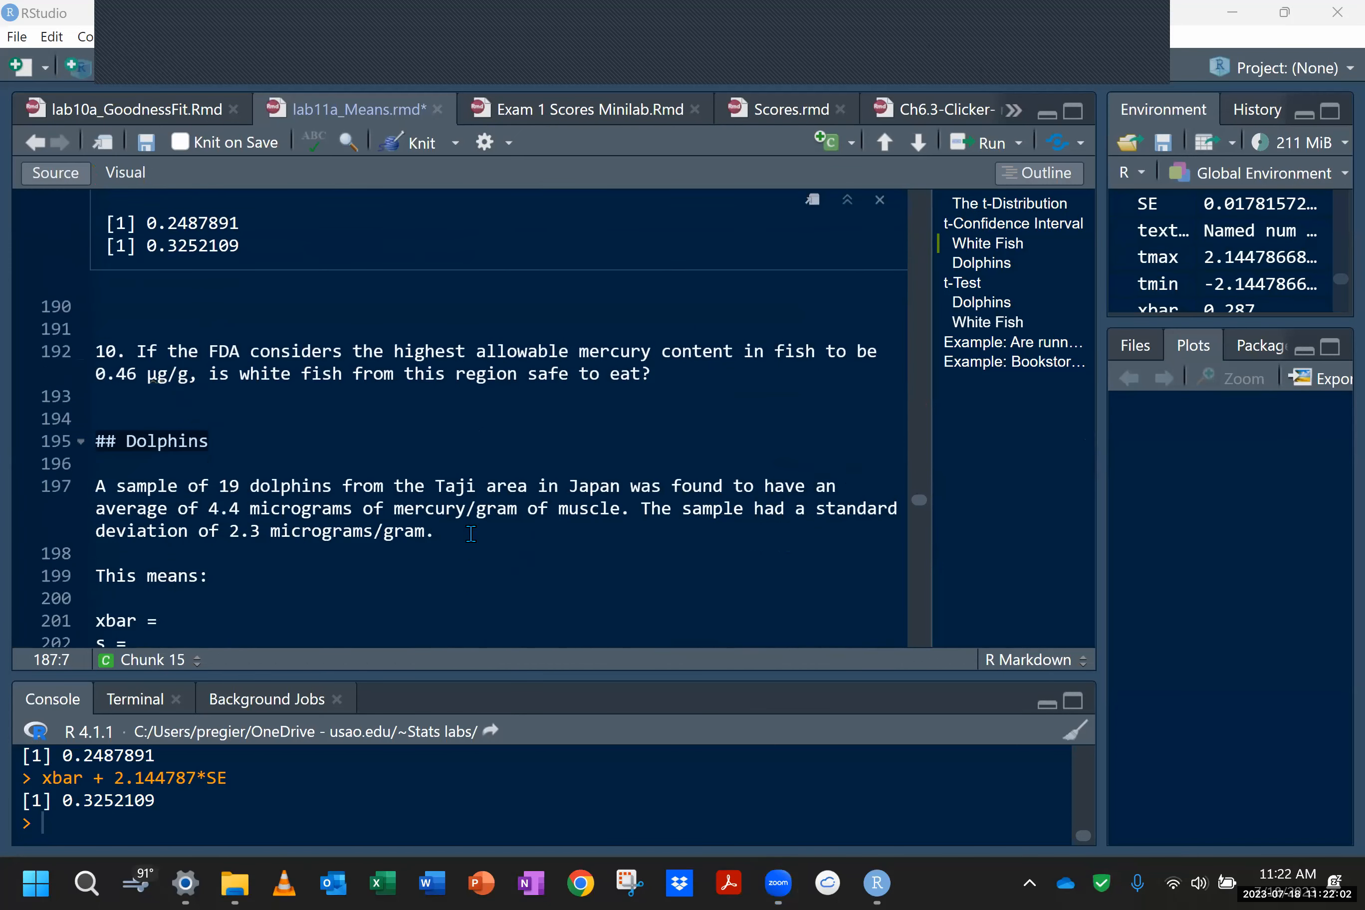
{"action": "scroll", "coordinate": [471, 535], "scroll_direction": "down", "scroll_amount": 2}
{"action": "scroll", "coordinate": [471, 534], "scroll_direction": "down", "scroll_amount": 4}
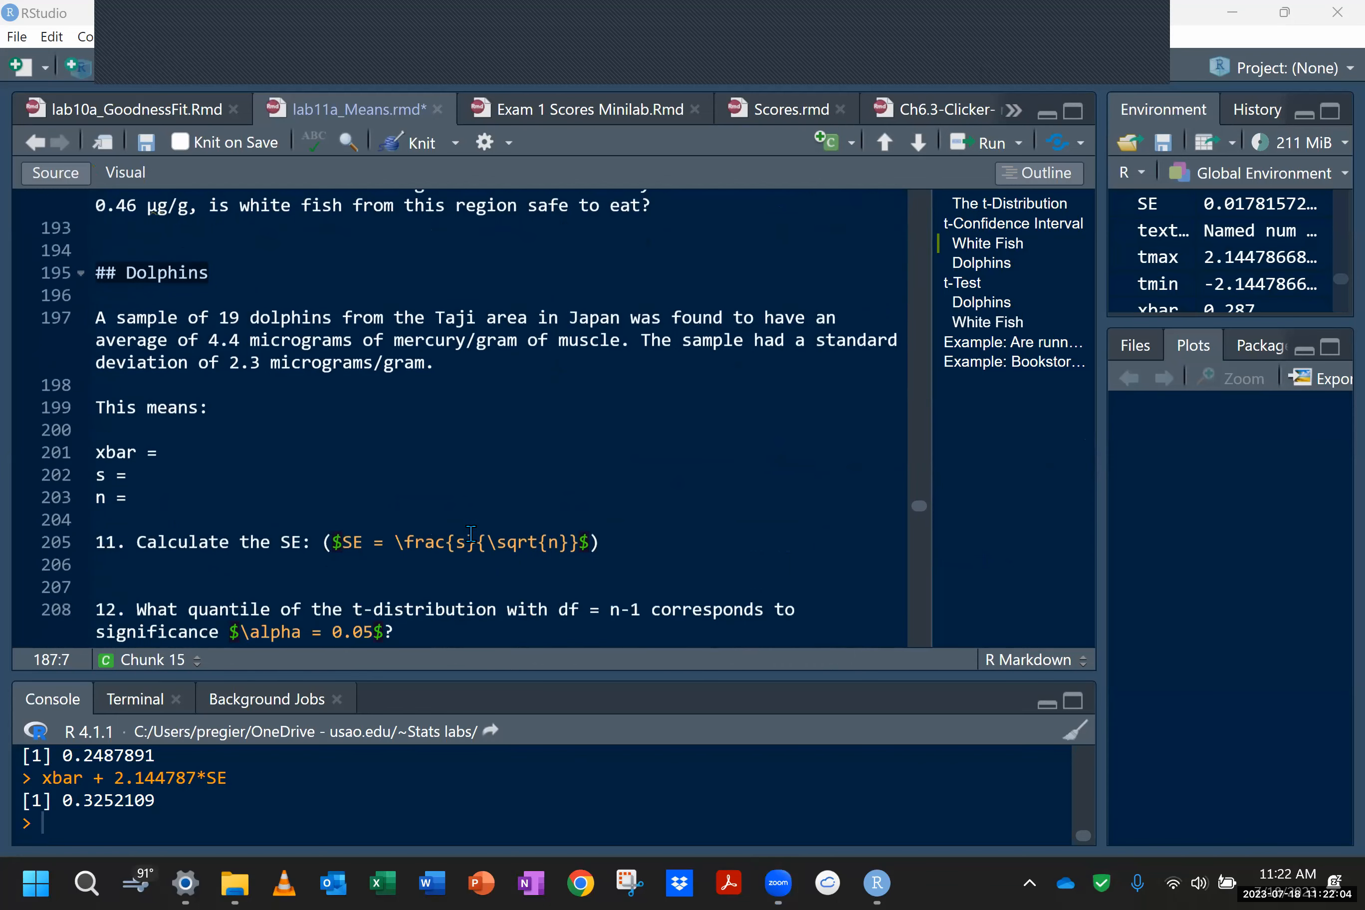
{"action": "scroll", "coordinate": [471, 533], "scroll_direction": "down", "scroll_amount": 3}
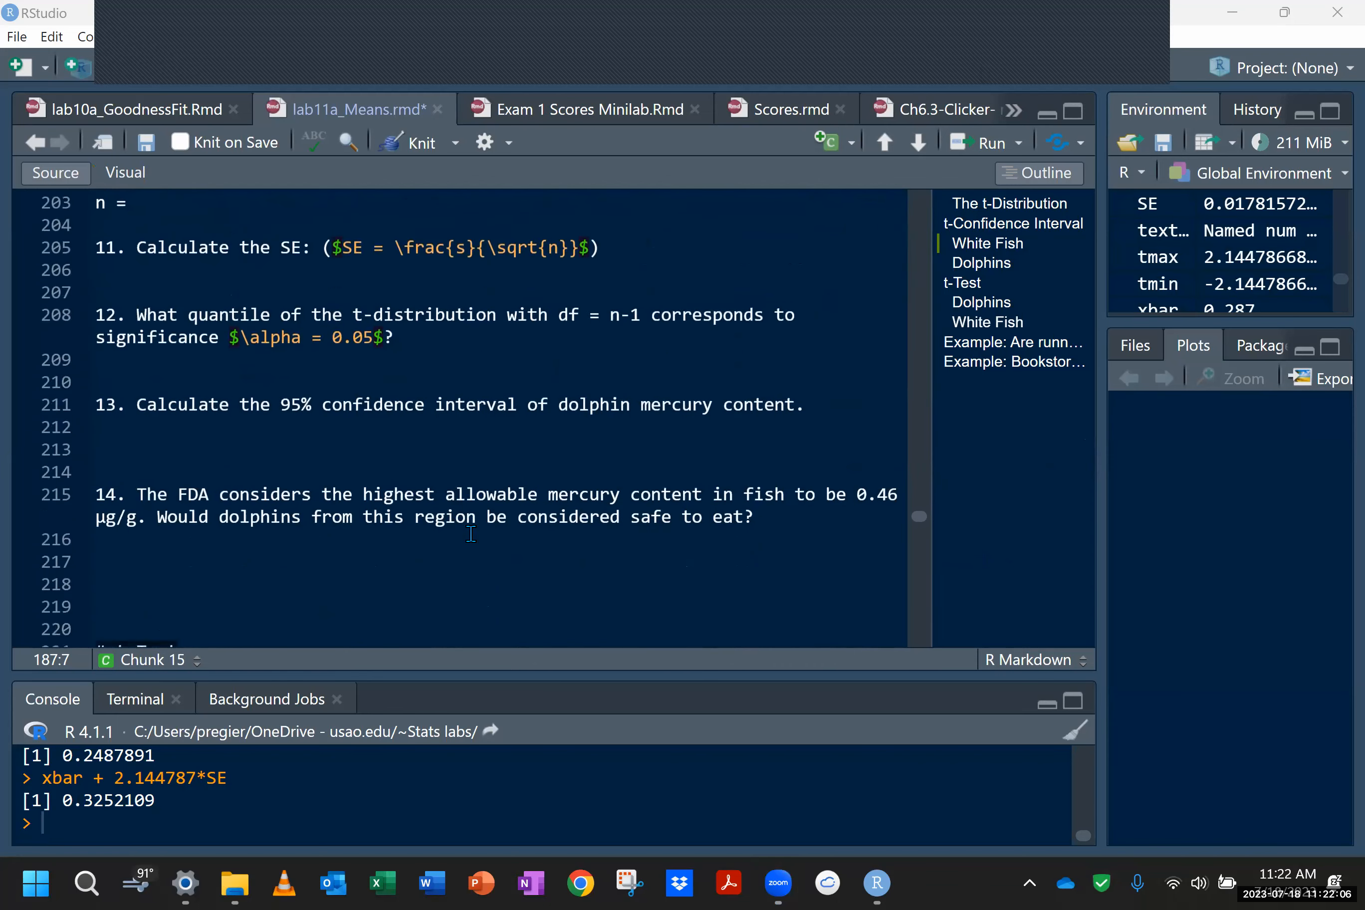
{"action": "scroll", "coordinate": [471, 533], "scroll_direction": "up", "scroll_amount": 2}
{"action": "scroll", "coordinate": [471, 533], "scroll_direction": "up", "scroll_amount": 1}
{"action": "scroll", "coordinate": [452, 517], "scroll_direction": "down", "scroll_amount": 2}
{"action": "scroll", "coordinate": [423, 352], "scroll_direction": "up", "scroll_amount": 1}
{"action": "left_click", "coordinate": [410, 301]}
{"action": "key", "text": "Return"}
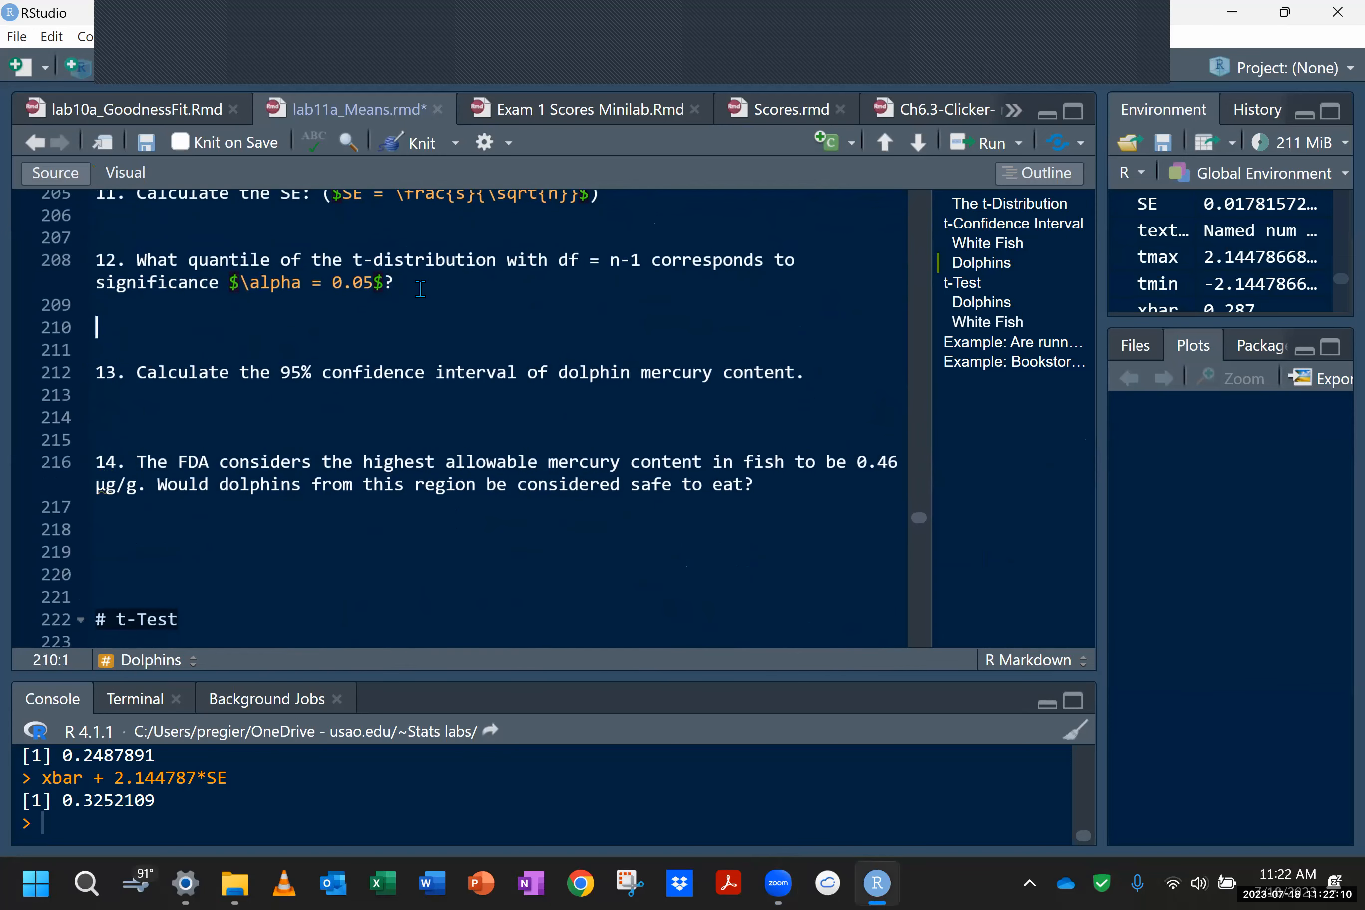
{"action": "key", "text": "ctrl+alt+i"}
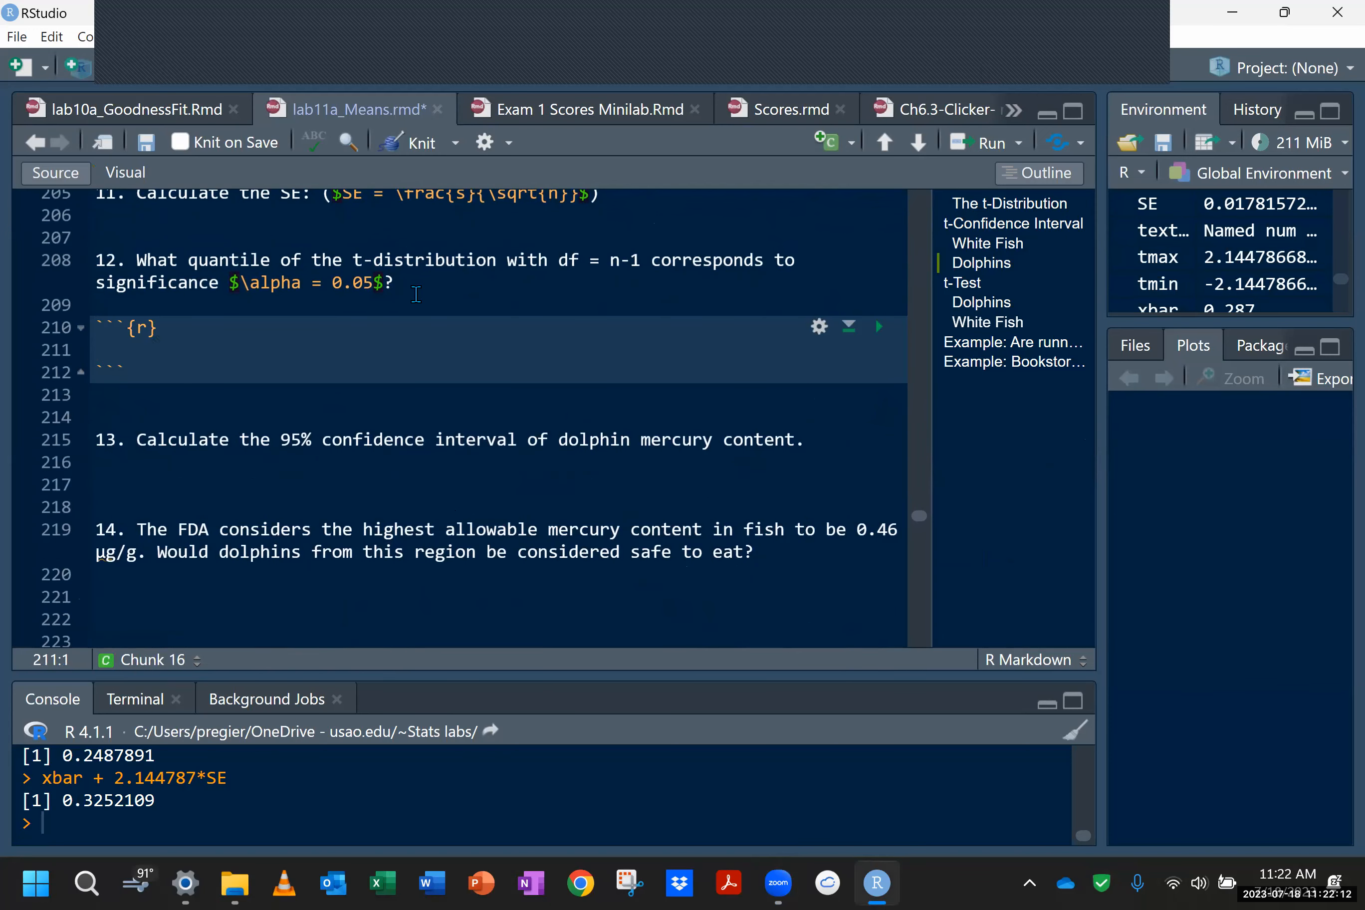
{"action": "type", "text": "alpha = 0.05"}
{"action": "key", "text": "Return"}
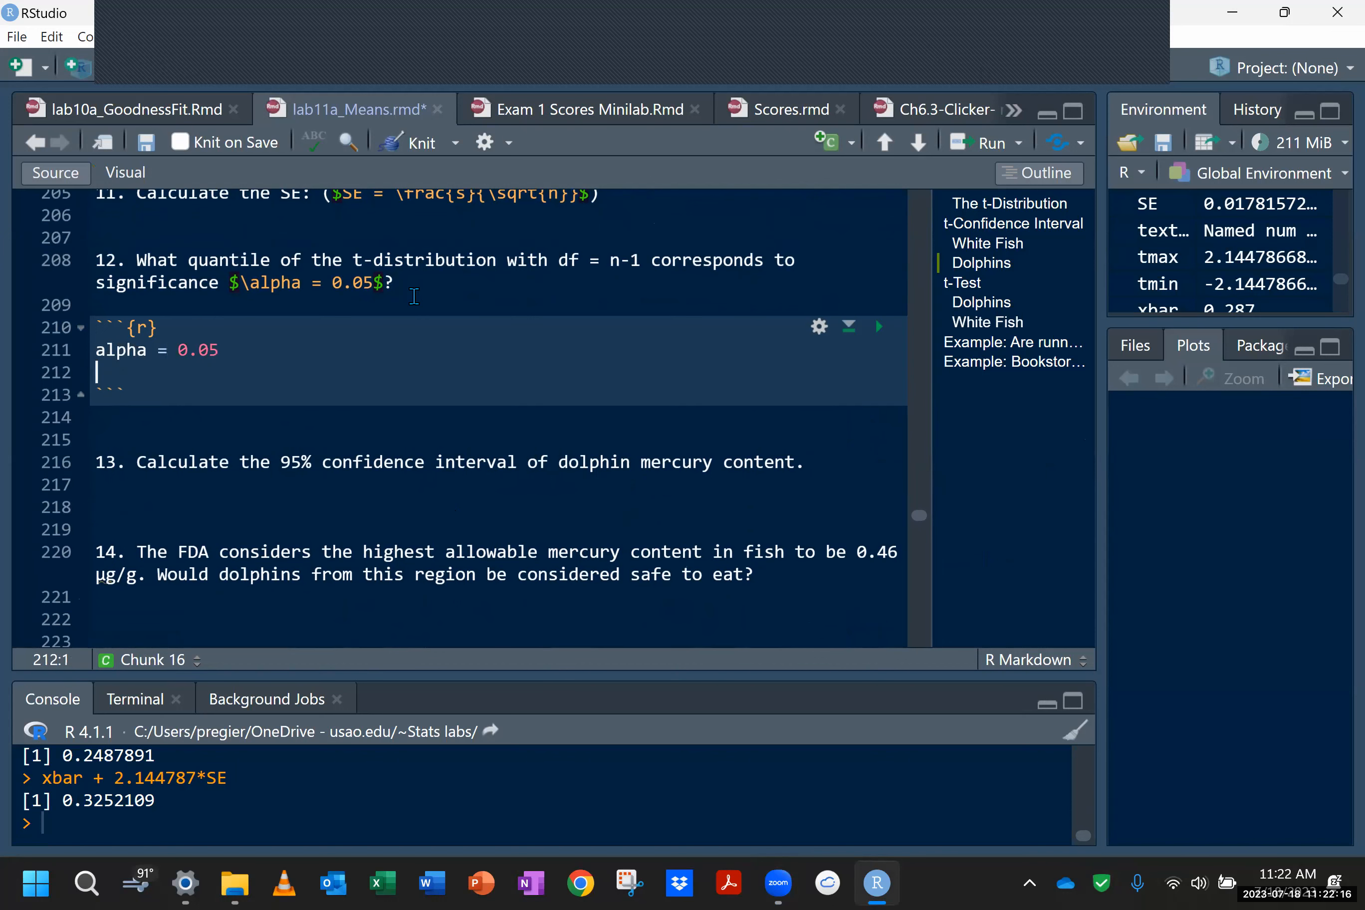
Step: Start the t-quantile call on the chunk's second line as qt(alpha/2, df = )
{"action": "type", "text": "q"}
{"action": "type", "text": "t"}
{"action": "type", "text": "9a"}
{"action": "key", "text": "BackSpace"}
{"action": "key", "text": "BackSpace"}
{"action": "type", "text": "(alpha"}
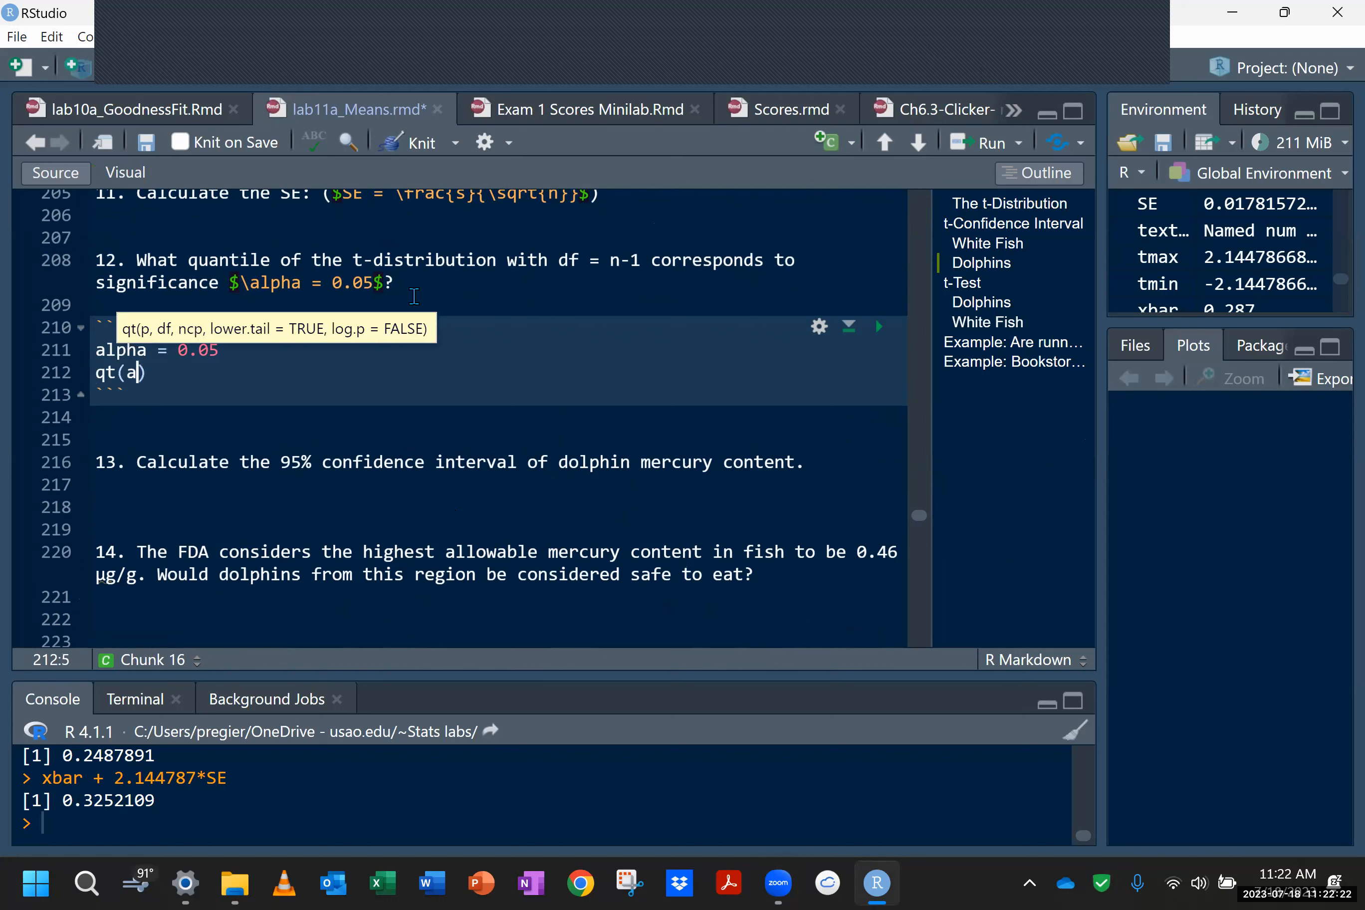
{"action": "type", "text": "/2"}
{"action": "key", "text": "BackSpace"}
{"action": "type", "text": "2, df ="}
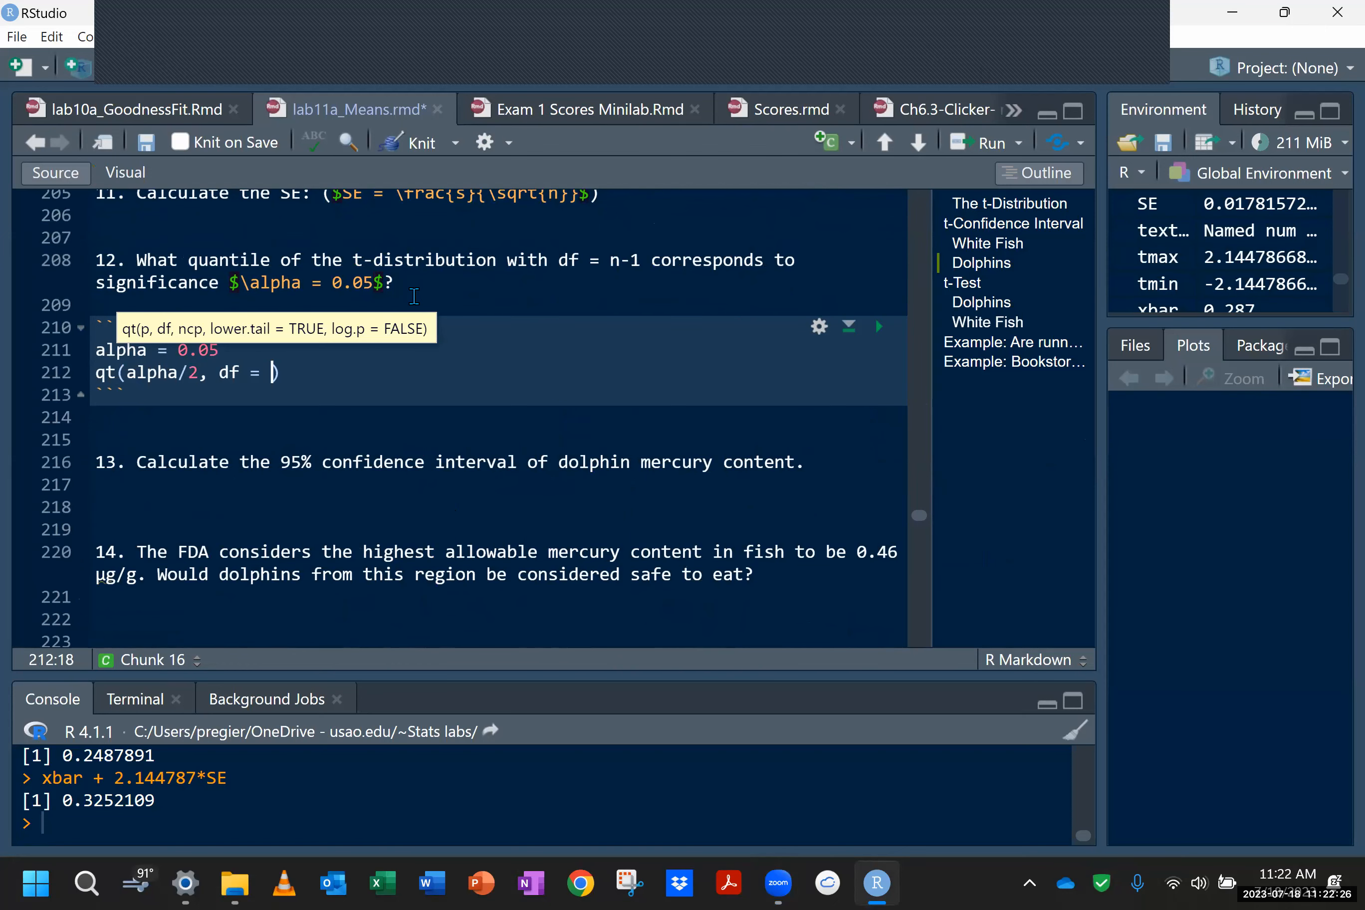
Step: Set the degrees of freedom in the qt call to 19-1, using the dolphin sample size, and run the question 12 chunk
{"action": "scroll", "coordinate": [414, 296], "scroll_direction": "up", "scroll_amount": 3}
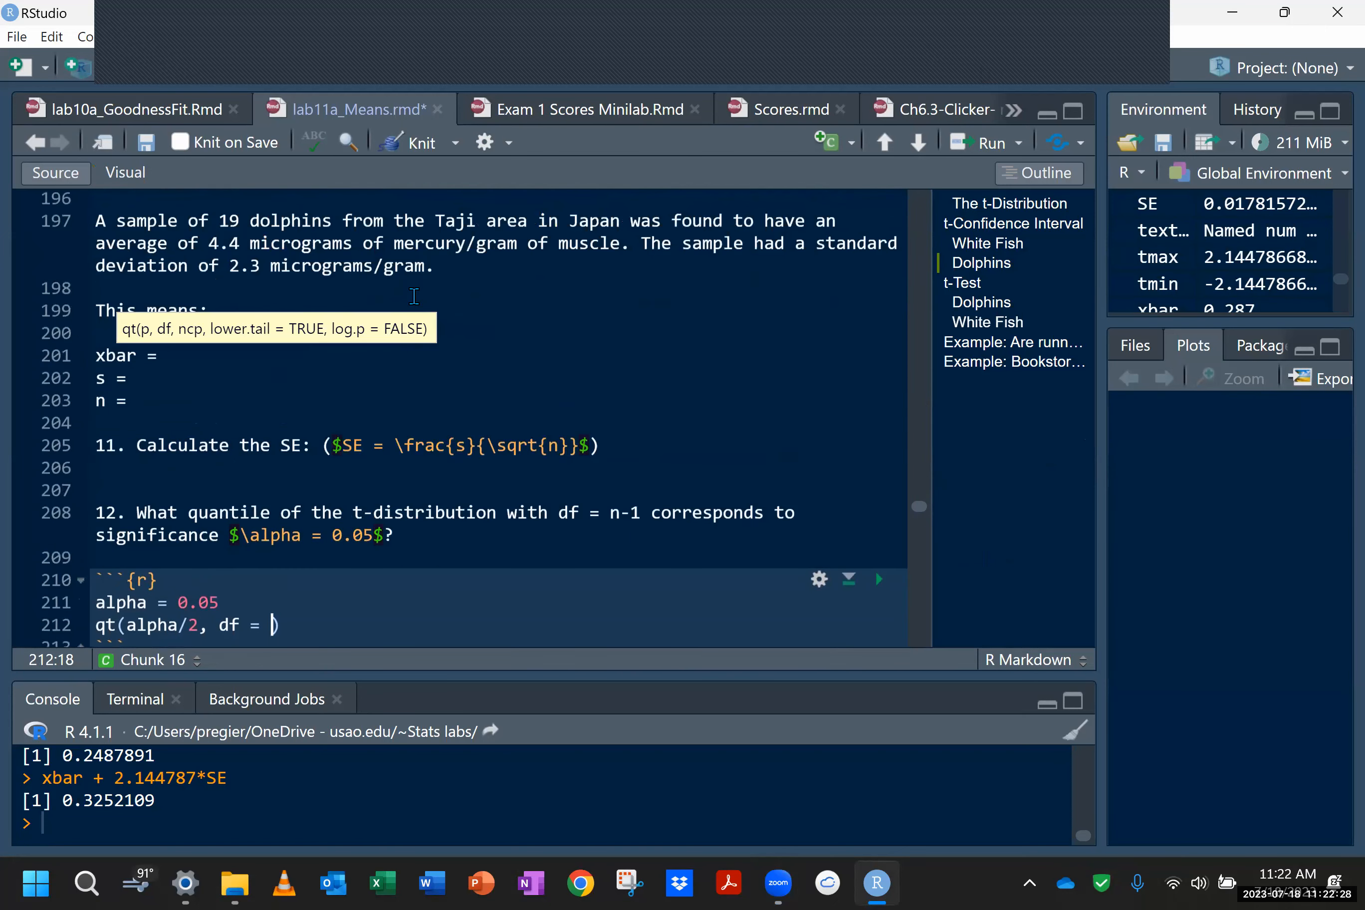
{"action": "scroll", "coordinate": [413, 296], "scroll_direction": "down", "scroll_amount": 2}
{"action": "type", "text": "19-1"}
{"action": "key", "text": "Return"}
{"action": "key", "text": "BackSpace"}
{"action": "key", "text": "BackSpace"}
{"action": "key", "text": "BackSpace"}
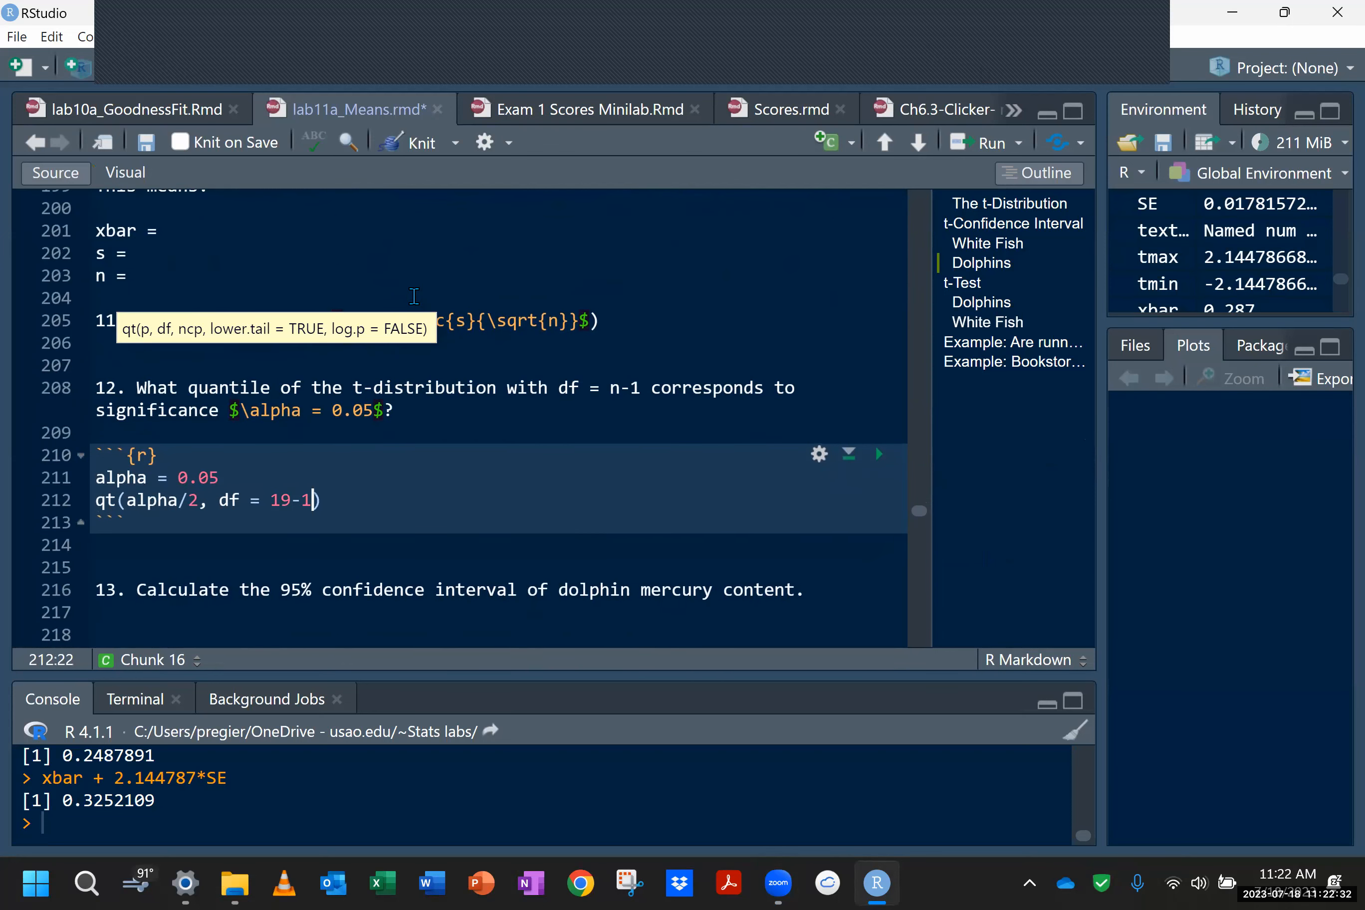
{"action": "key", "text": "Up"}
{"action": "key", "text": "Up"}
{"action": "key", "text": "Up"}
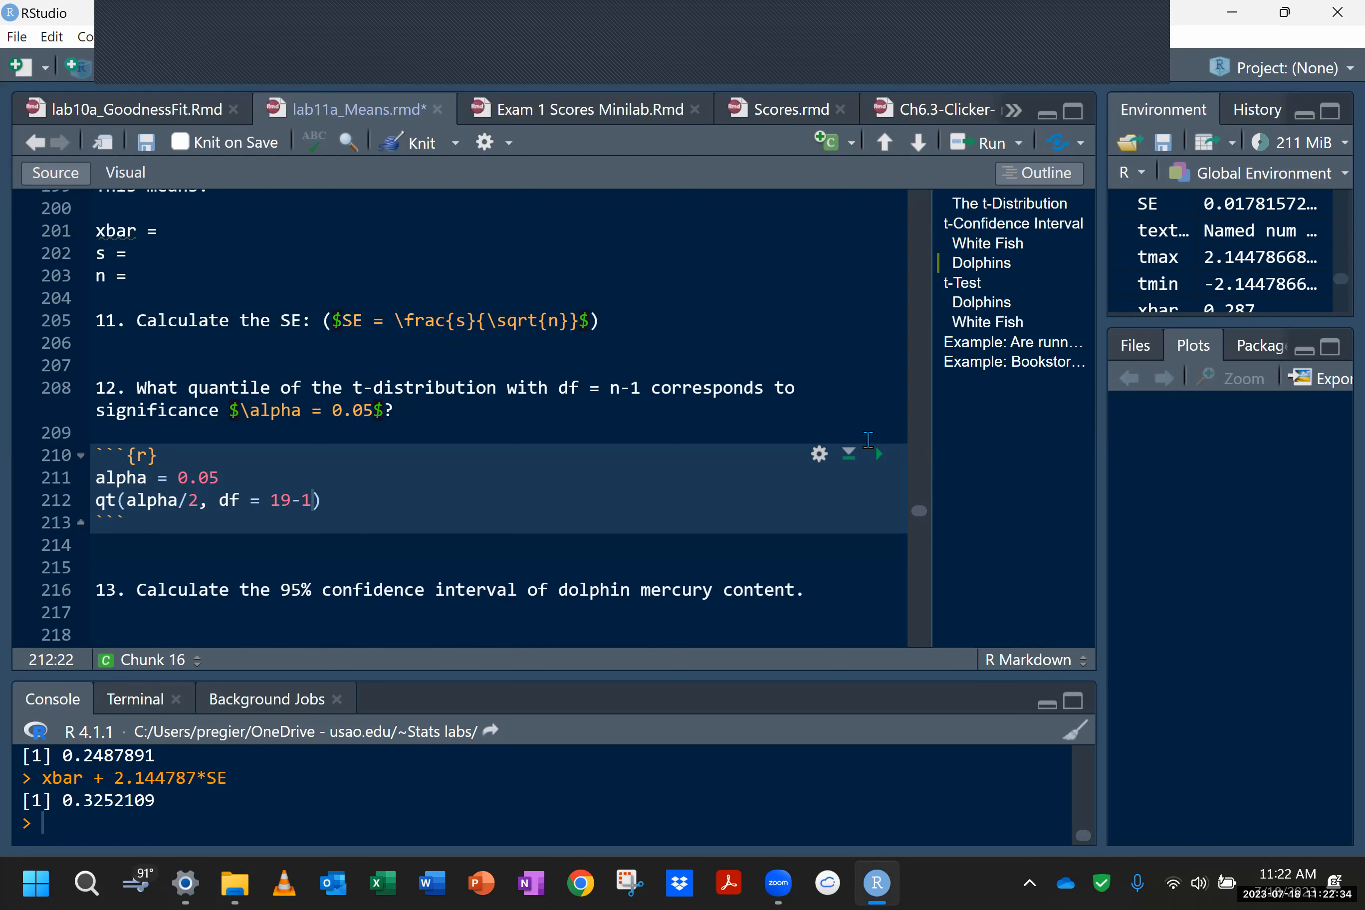
{"action": "left_click", "coordinate": [874, 454]}
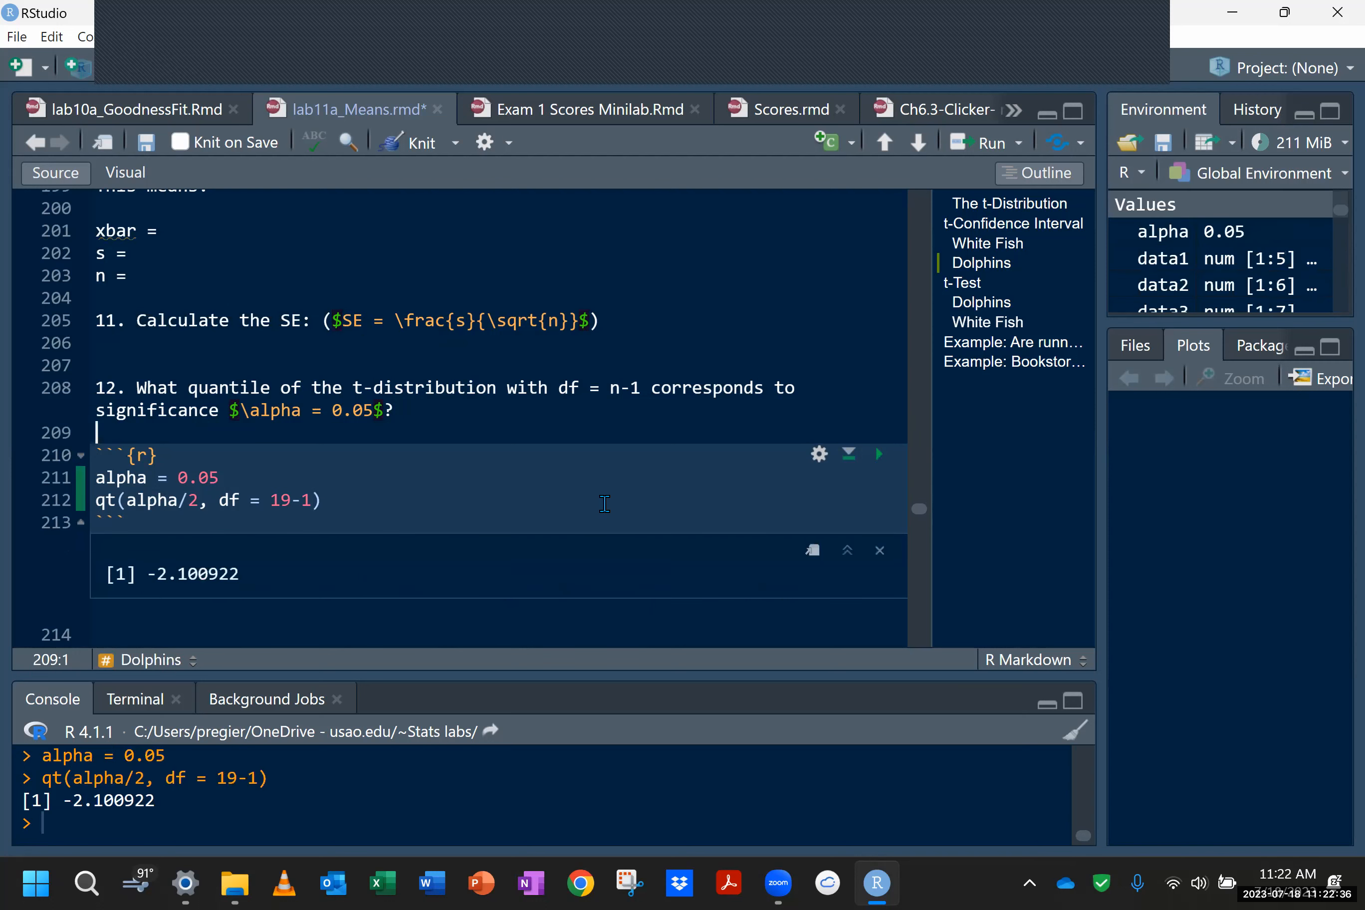
Step: Insert an R chunk under question 13 and enter xbar - 2.100922, copying the quantile from the question 12 output without its minus sign
{"action": "scroll", "coordinate": [587, 504], "scroll_direction": "down", "scroll_amount": 3}
{"action": "left_click", "coordinate": [533, 542]}
{"action": "key", "text": "ctrl+alt+i"}
{"action": "type", "text": "xbar -"}
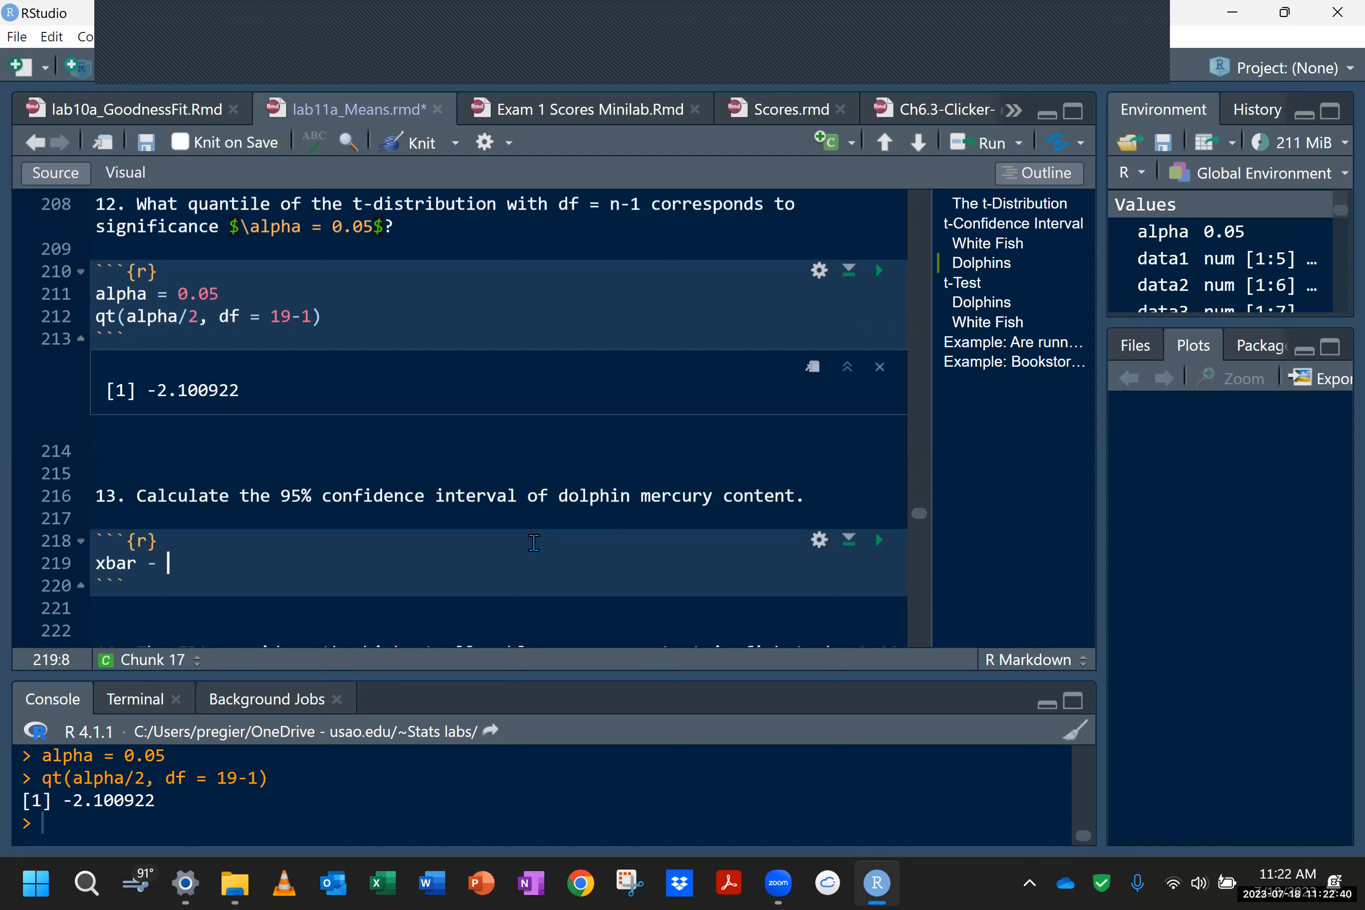
{"action": "double_click", "coordinate": [209, 384]}
{"action": "key", "text": "ctrl+c"}
{"action": "left_click", "coordinate": [189, 567]}
{"action": "key", "text": "ctrl+v"}
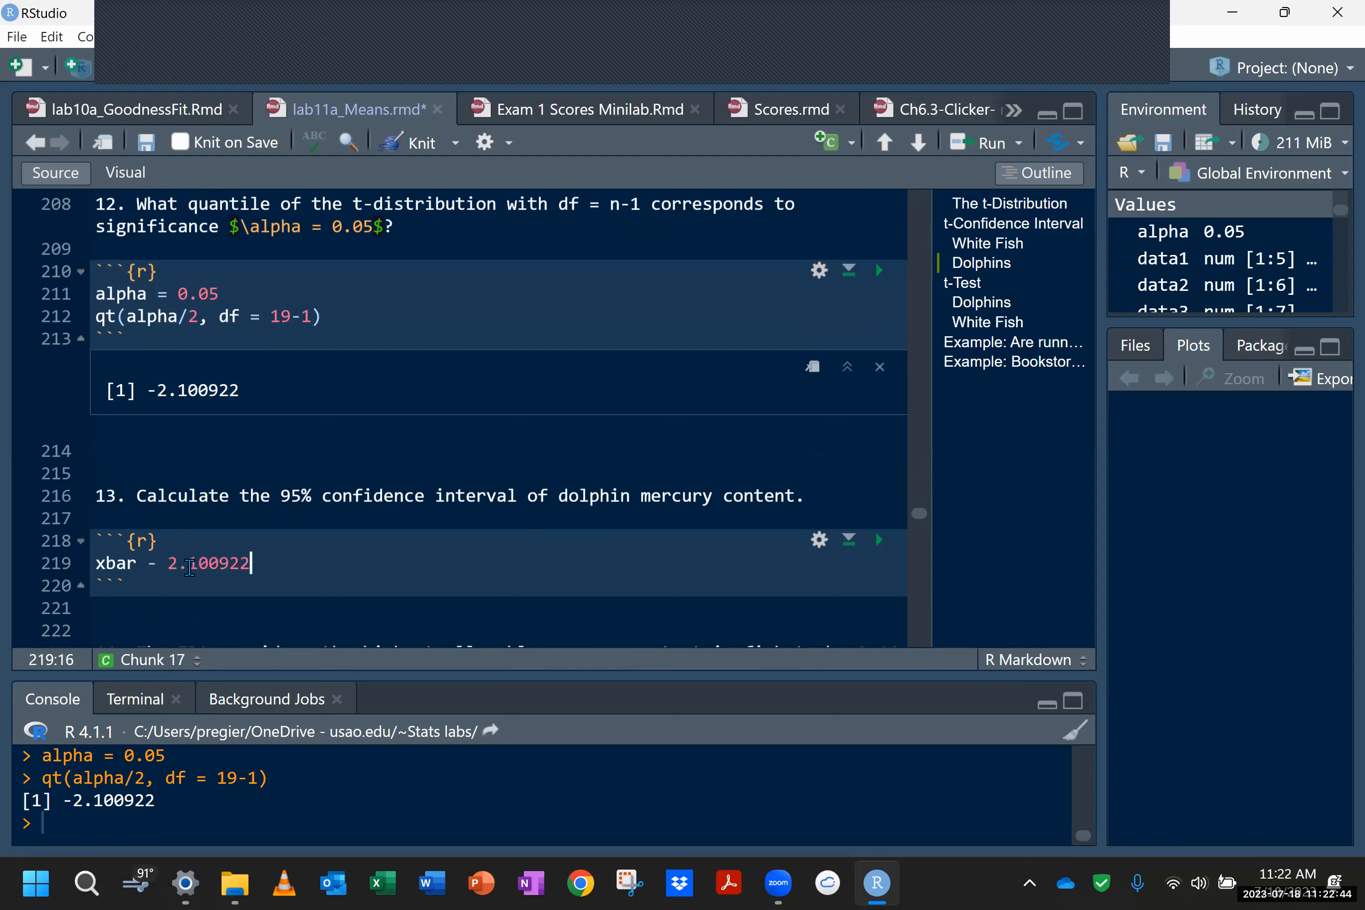
Step: Complete the first line as xbar - 2.100922*SE and add xbar + 2.100922*SE on the second line of the question 13 chunk
{"action": "type", "text": "*SE"}
{"action": "key", "text": "Return"}
{"action": "type", "text": "xbar +"}
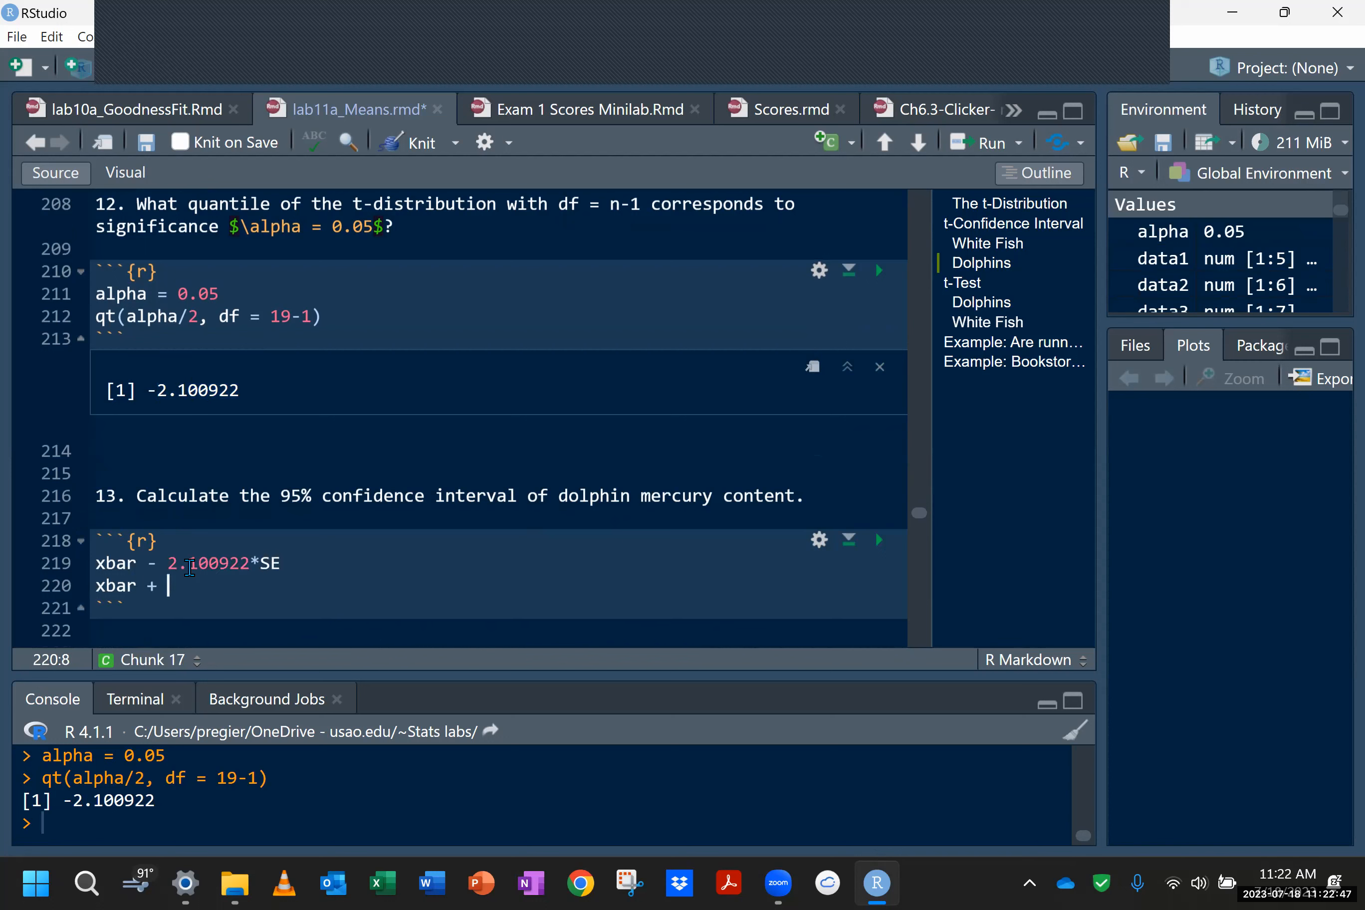
{"action": "key", "text": "ctrl+v"}
{"action": "type", "text": "*SE"}
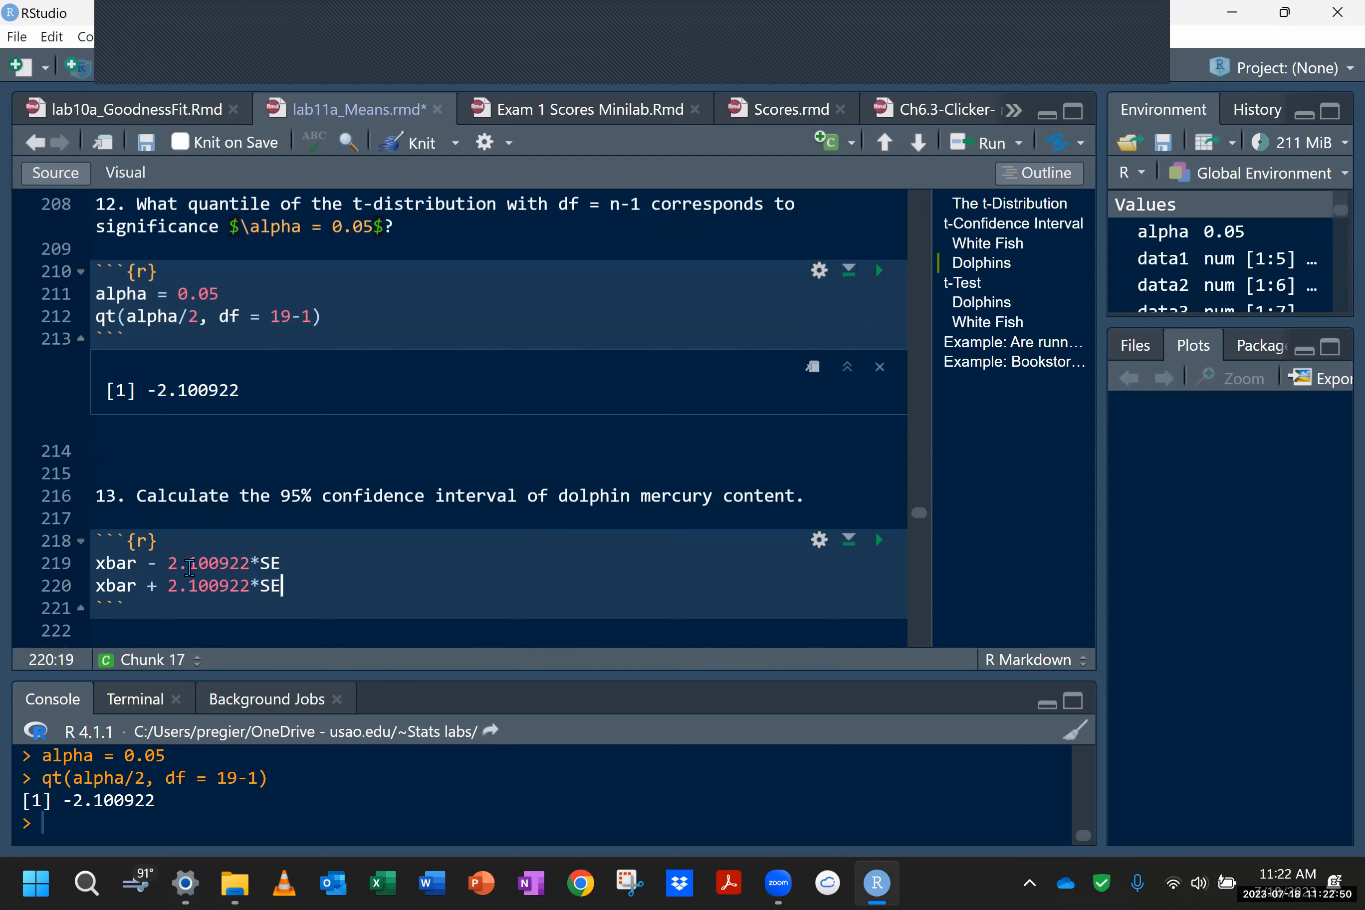
Step: Examine the xbar and SE terms in the question 13 chunk and the question 14 text, then go to the t-Test section
{"action": "double_click", "coordinate": [106, 555]}
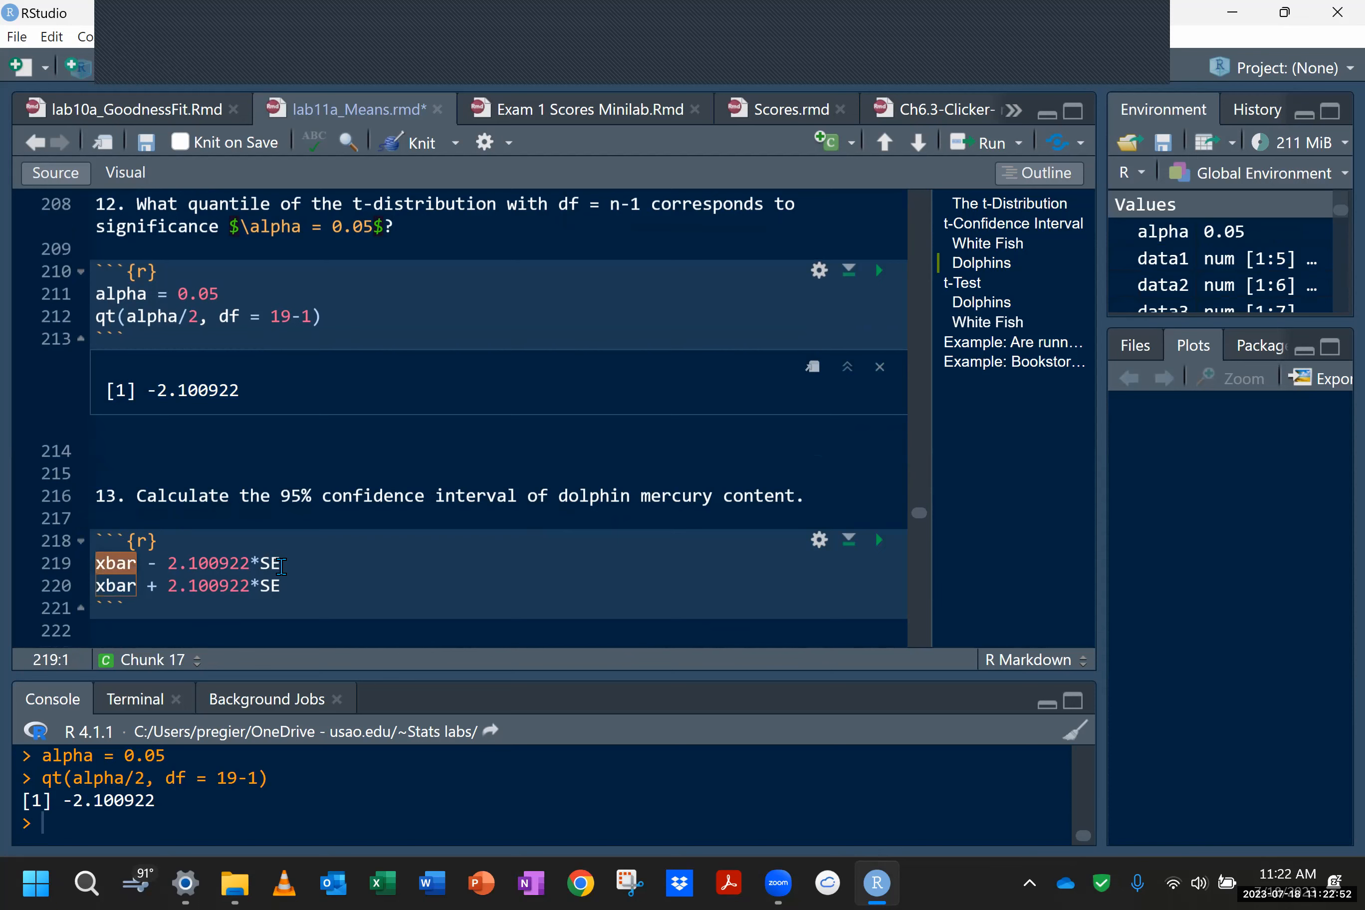
{"action": "double_click", "coordinate": [278, 564]}
{"action": "scroll", "coordinate": [280, 565], "scroll_direction": "down", "scroll_amount": 3}
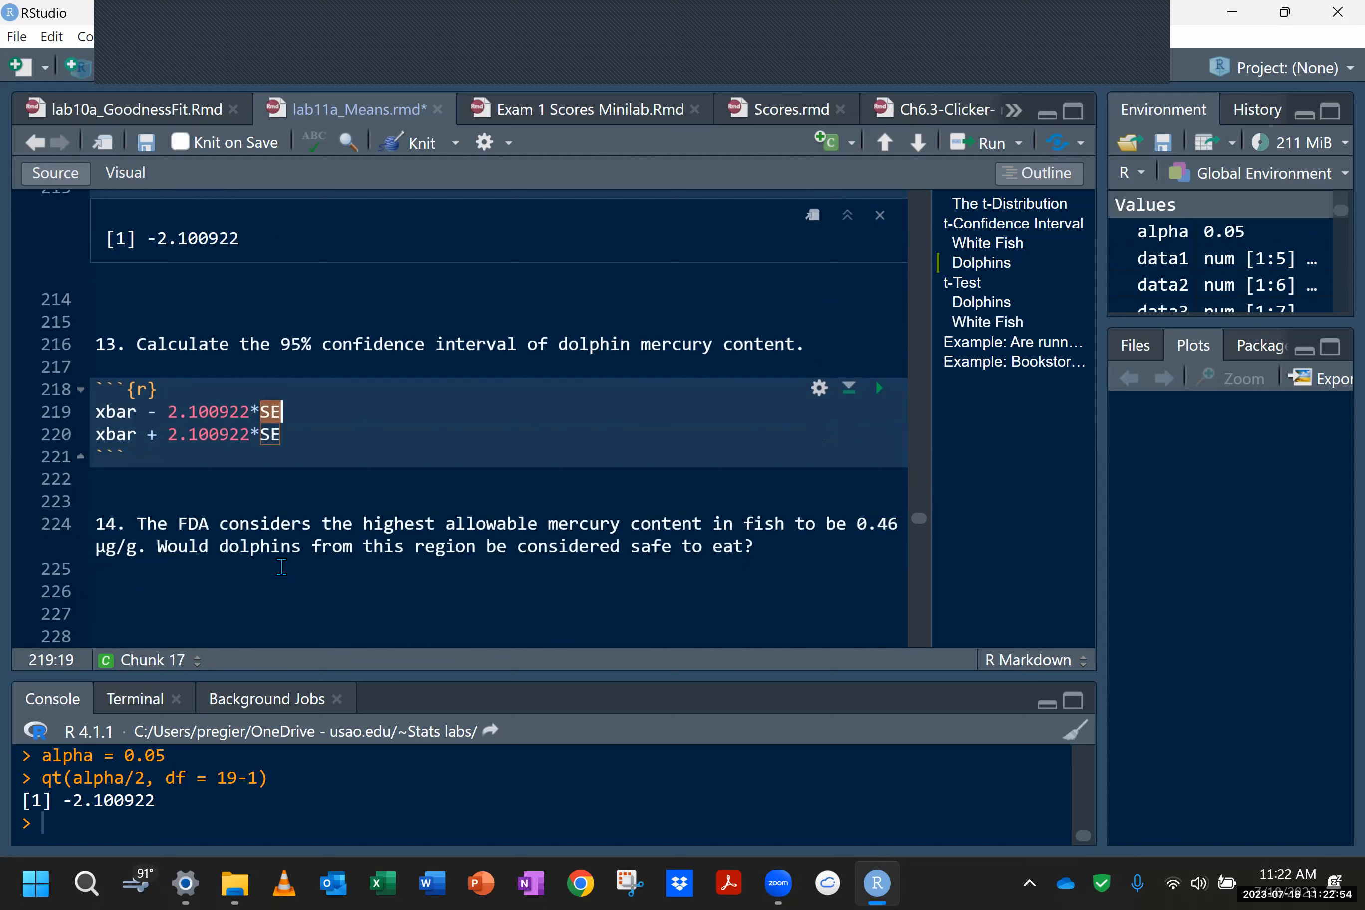
{"action": "left_click", "coordinate": [282, 566]}
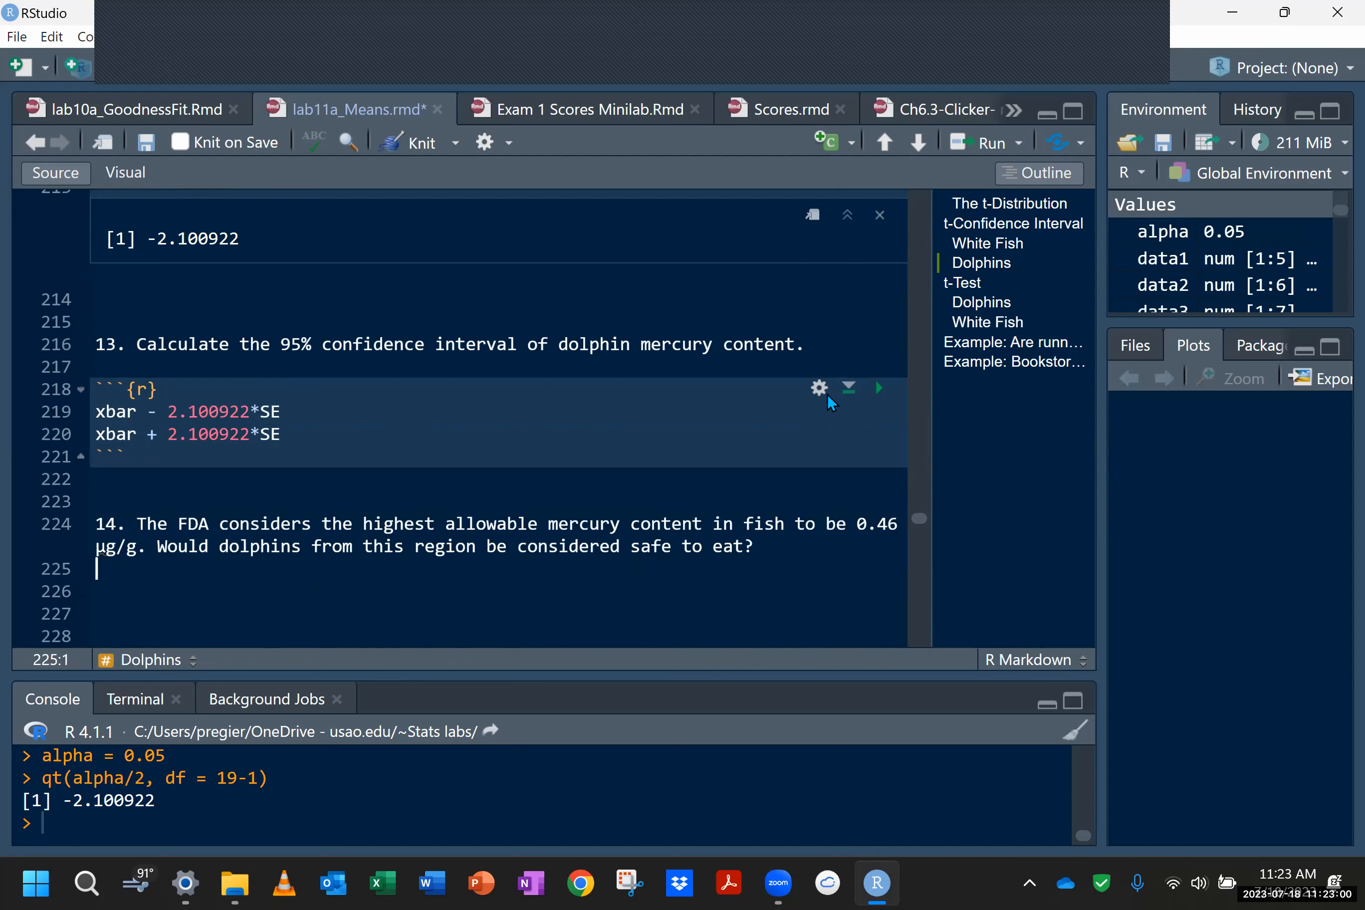
{"action": "left_click", "coordinate": [991, 285]}
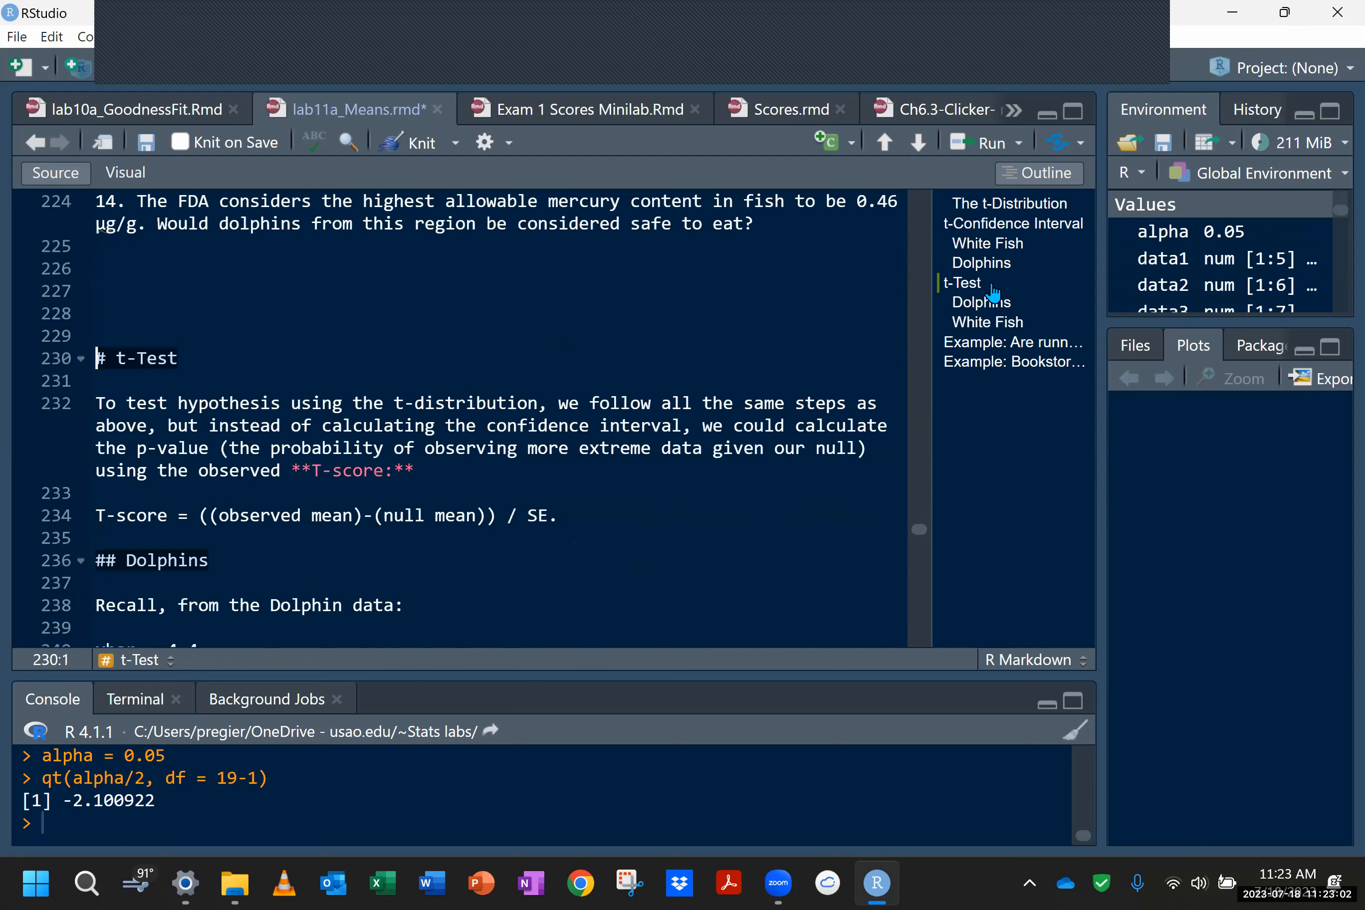
{"action": "left_click", "coordinate": [769, 77]}
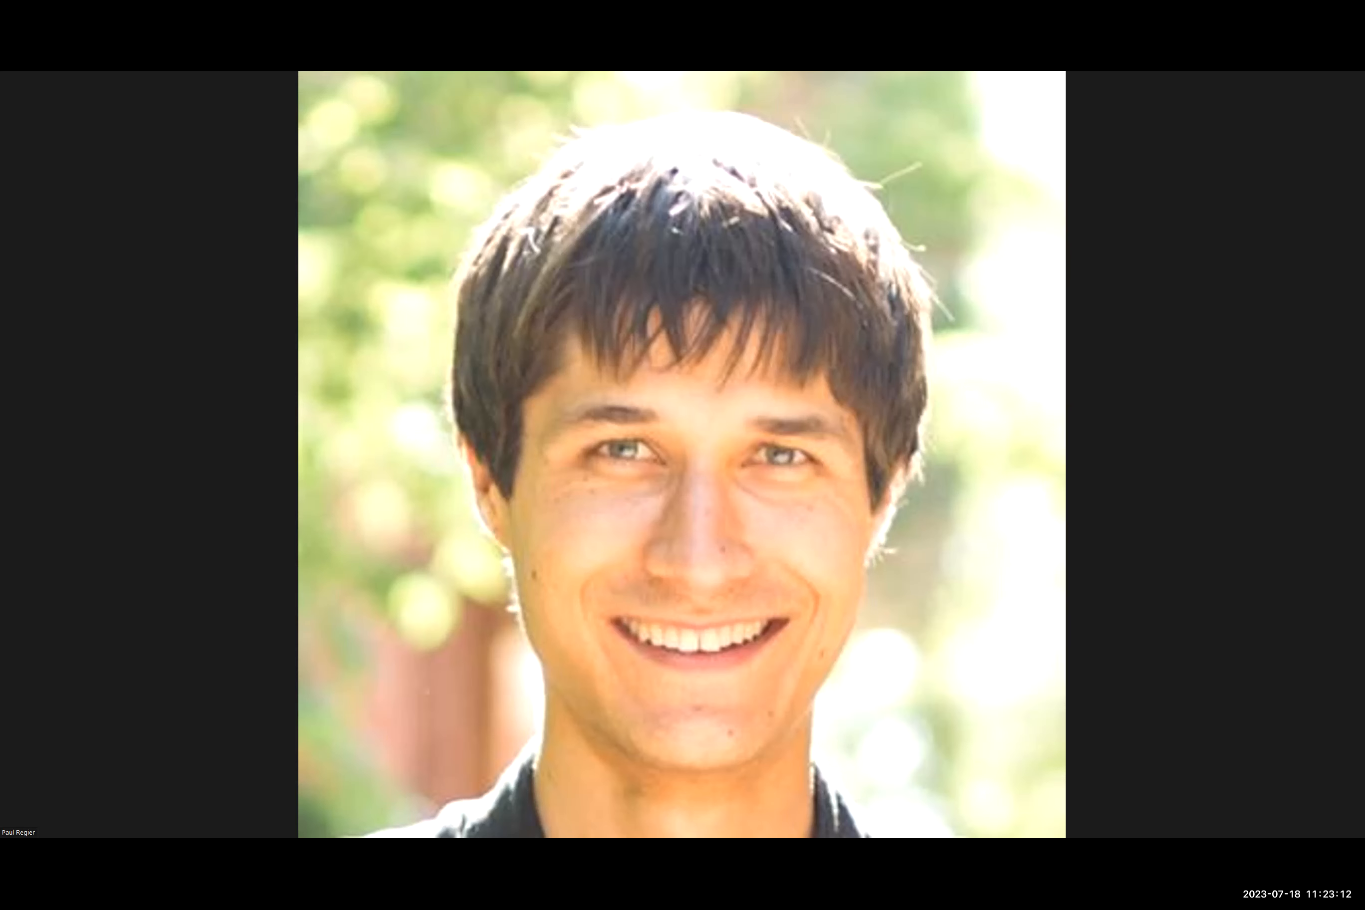